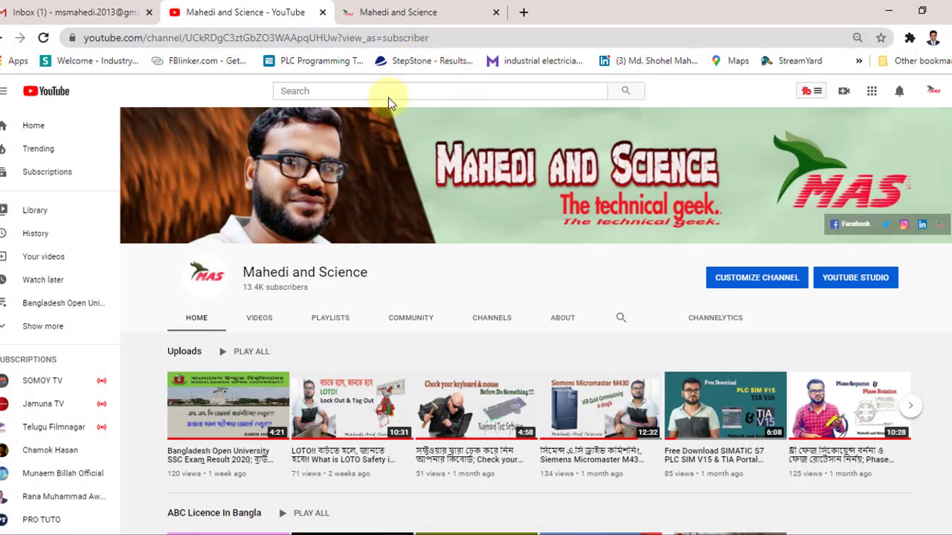
pyautogui.click(523, 13)
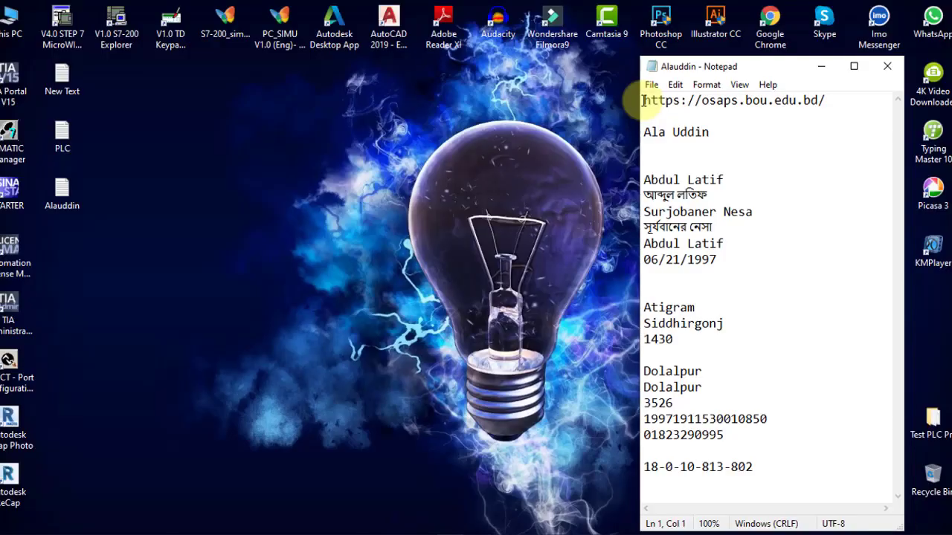
pyautogui.moveTo(644, 101); pyautogui.dragTo(830, 95)
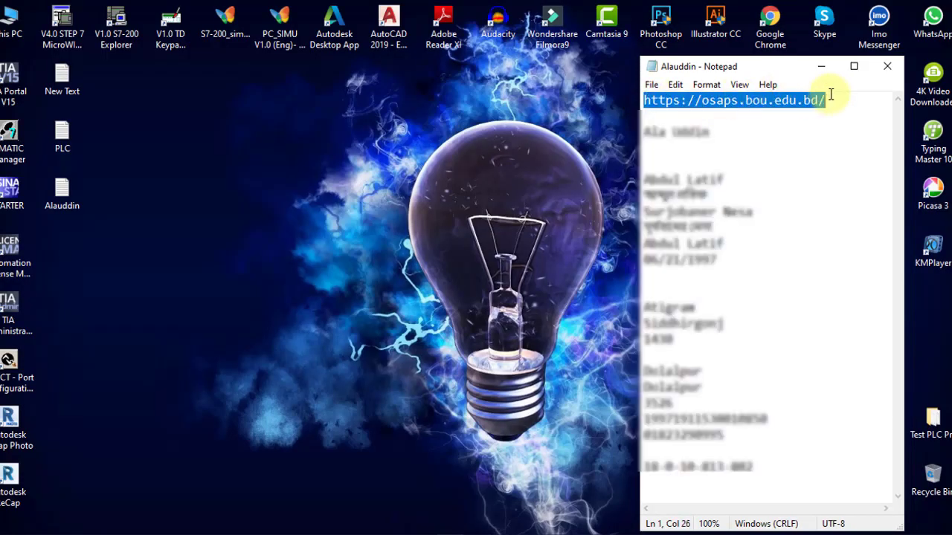
pyautogui.rightClick(831, 96)
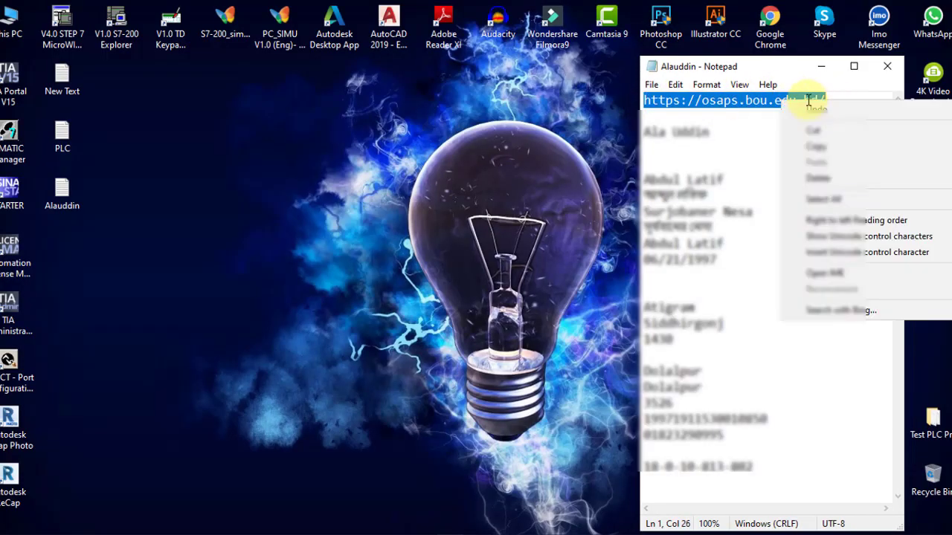
pyautogui.click(832, 147)
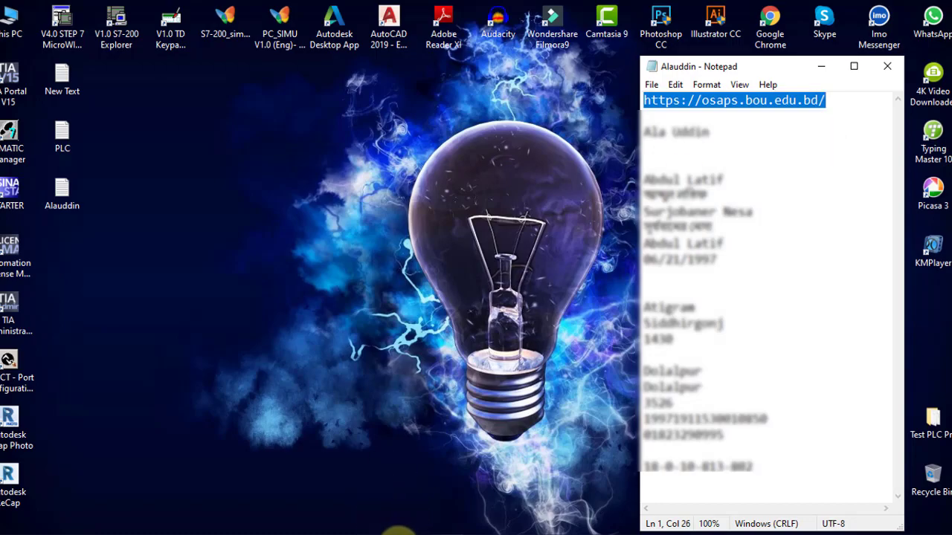
pyautogui.click(400, 533)
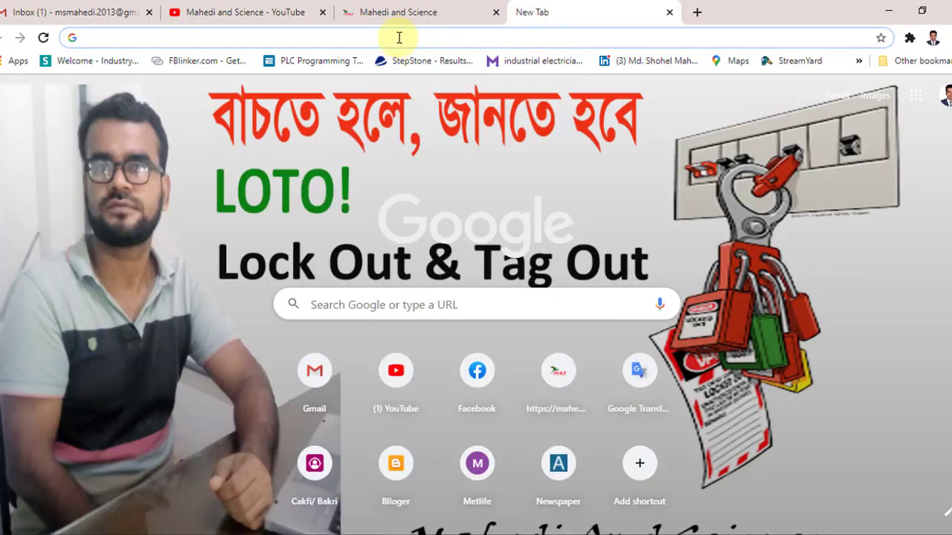
pyautogui.rightClick(399, 37)
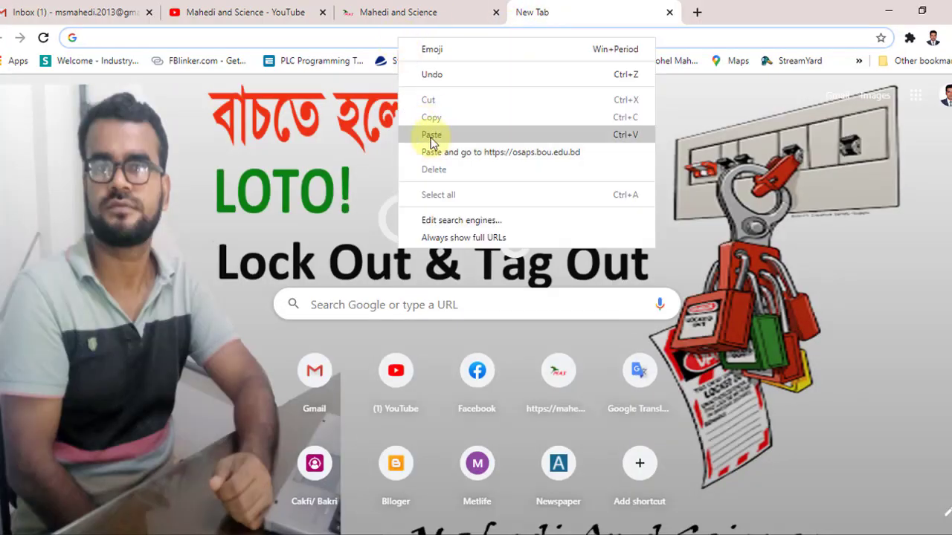
pyautogui.click(431, 136)
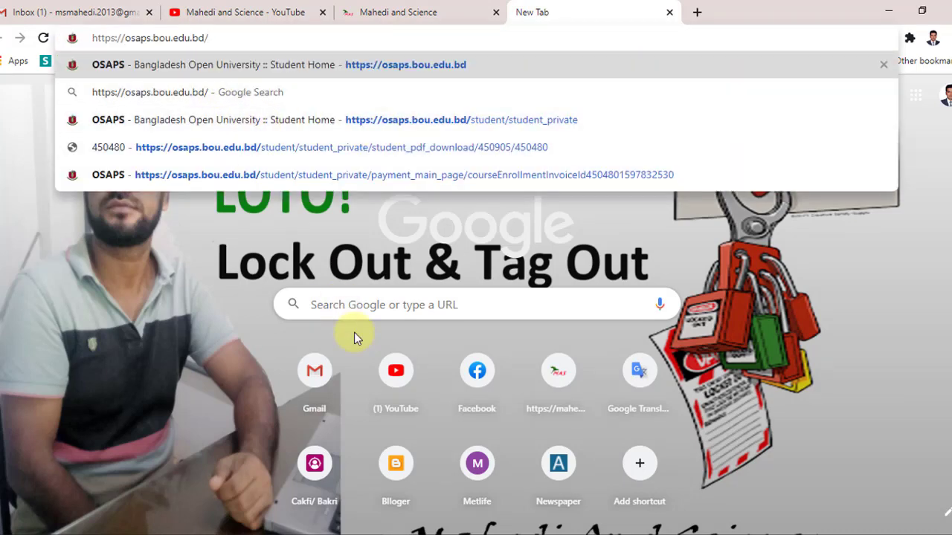
pyautogui.press('Return')
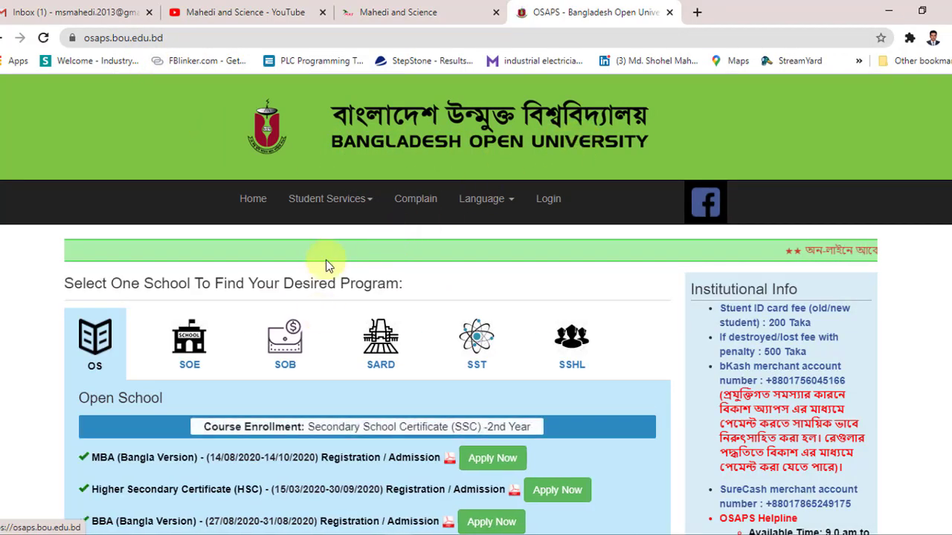
# Step: Scroll to the Open School programs and start the Higher Secondary Certificate (HSC) application
pyautogui.scroll(-1, 394, 271)
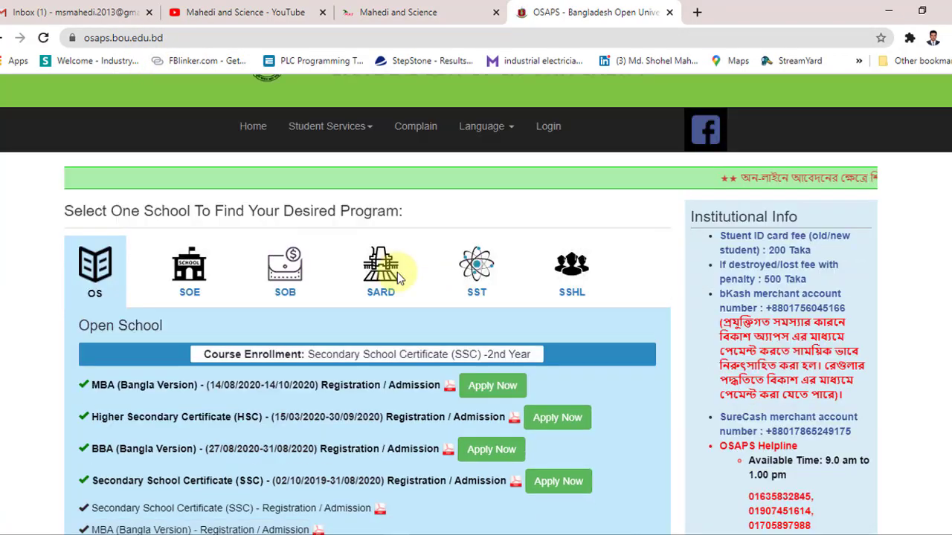
pyautogui.scroll(-2, 397, 272)
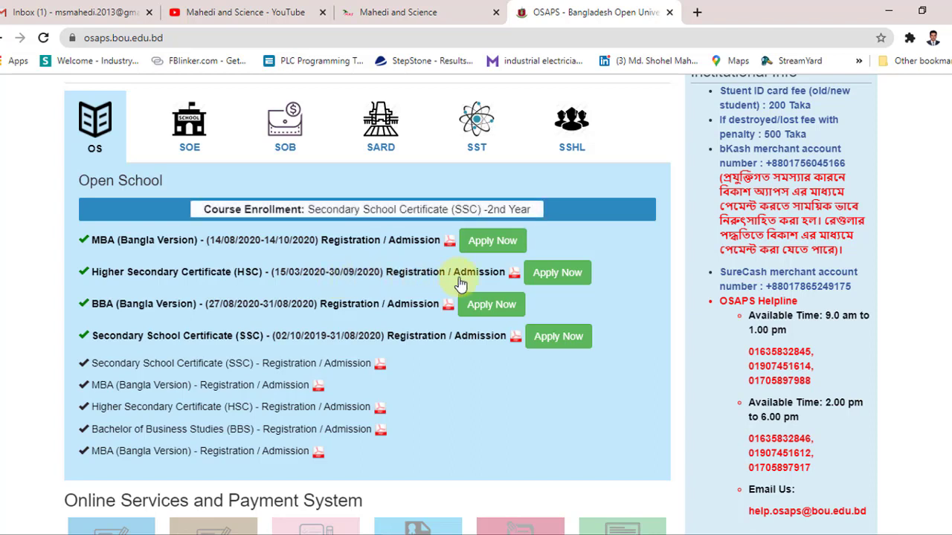
pyautogui.click(562, 282)
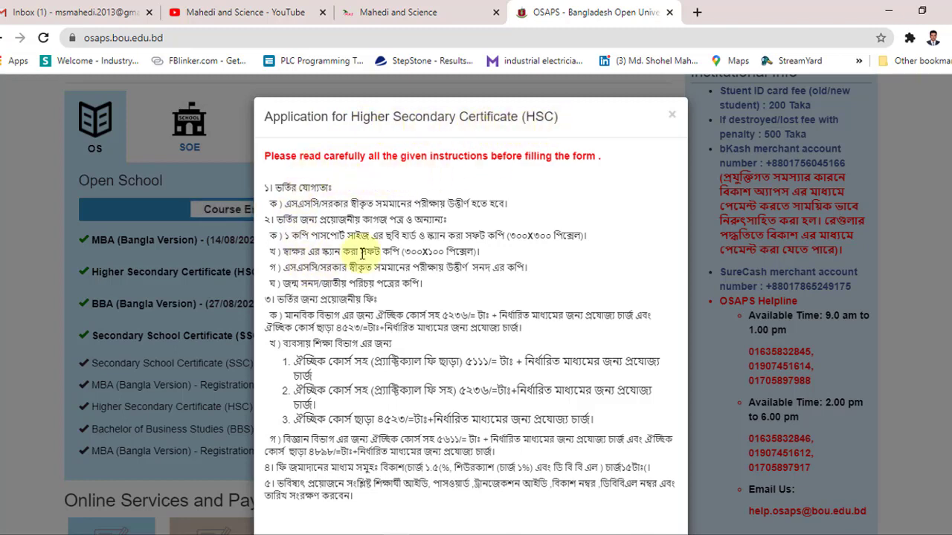
# Step: Read through the HSC admission instructions and continue to the registration form
pyautogui.scroll(-1, 383, 245)
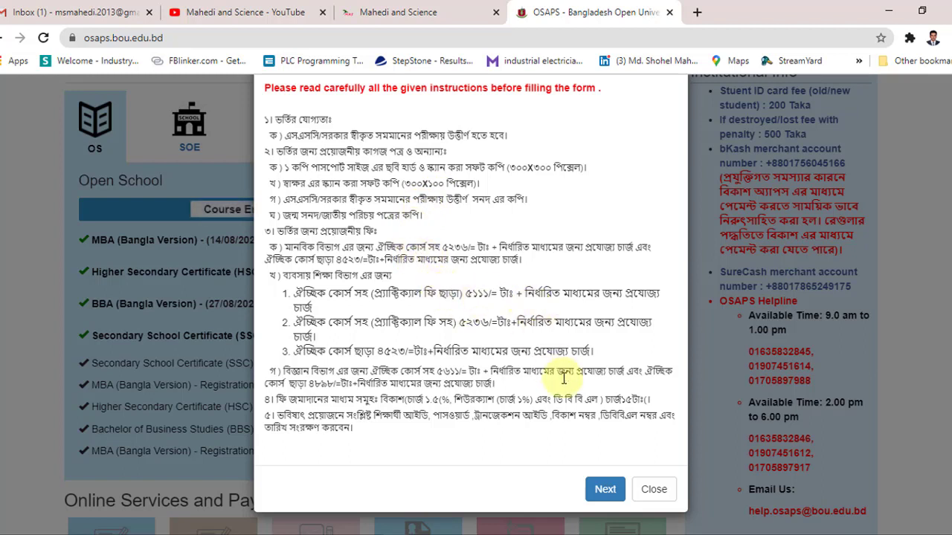
pyautogui.click(602, 490)
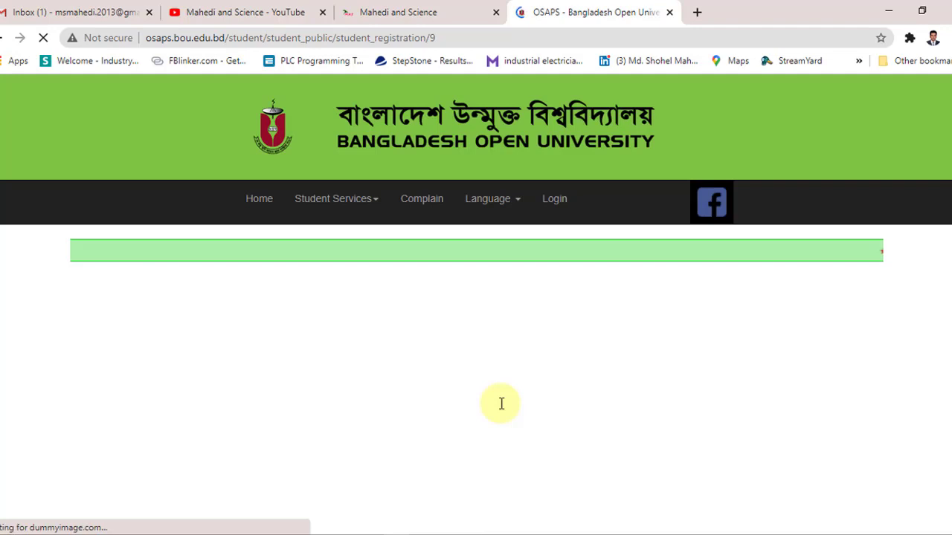
# Step: Set Admission On to 1st year and Group Name to Science
pyautogui.scroll(-1, 323, 361)
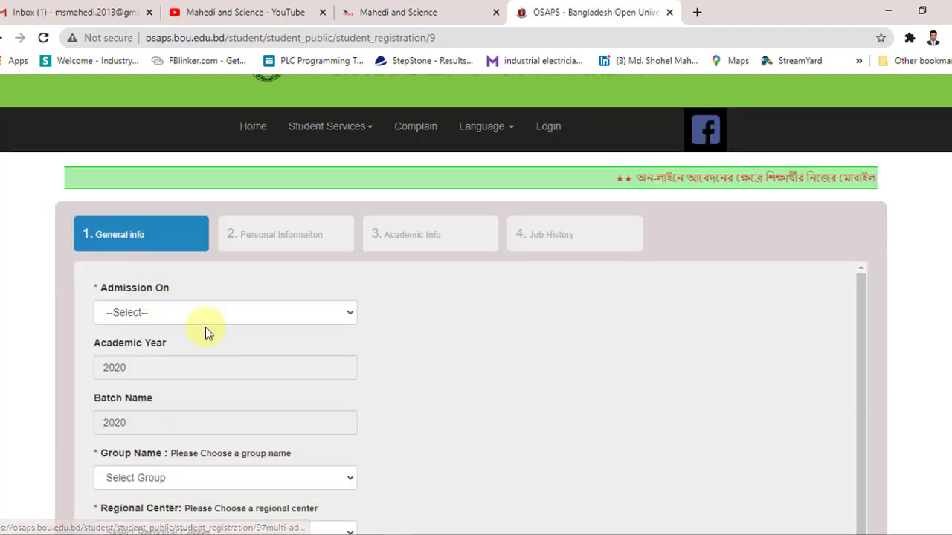
pyautogui.scroll(-1, 205, 327)
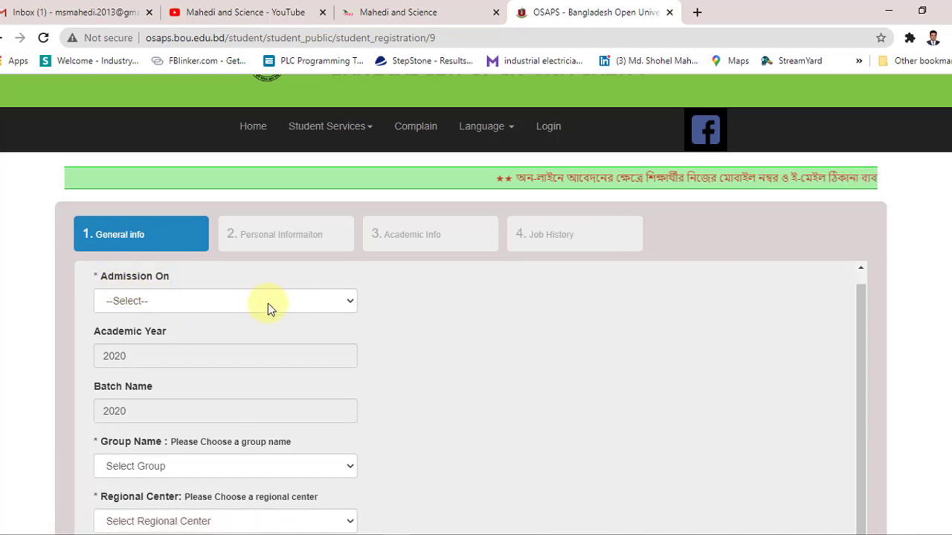
pyautogui.click(325, 305)
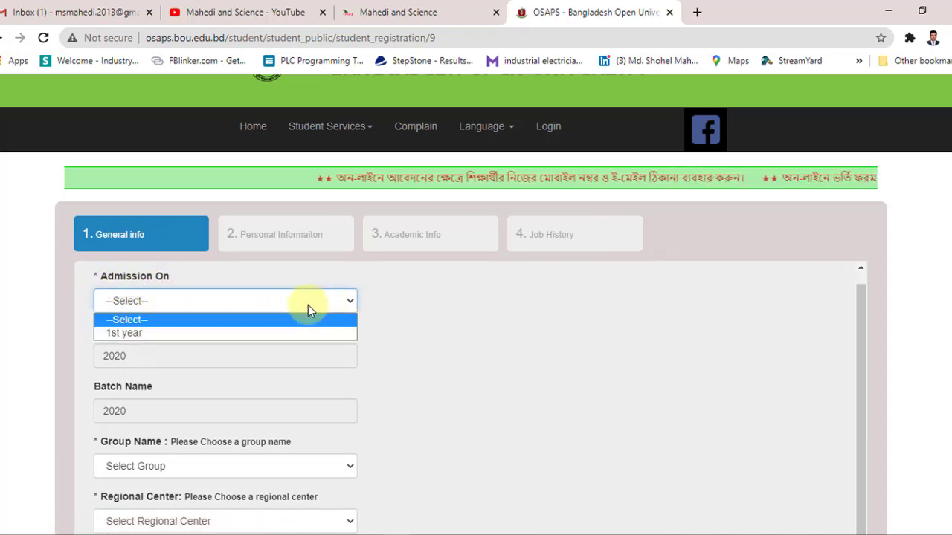
pyautogui.click(159, 332)
pyautogui.scroll(-1, 201, 341)
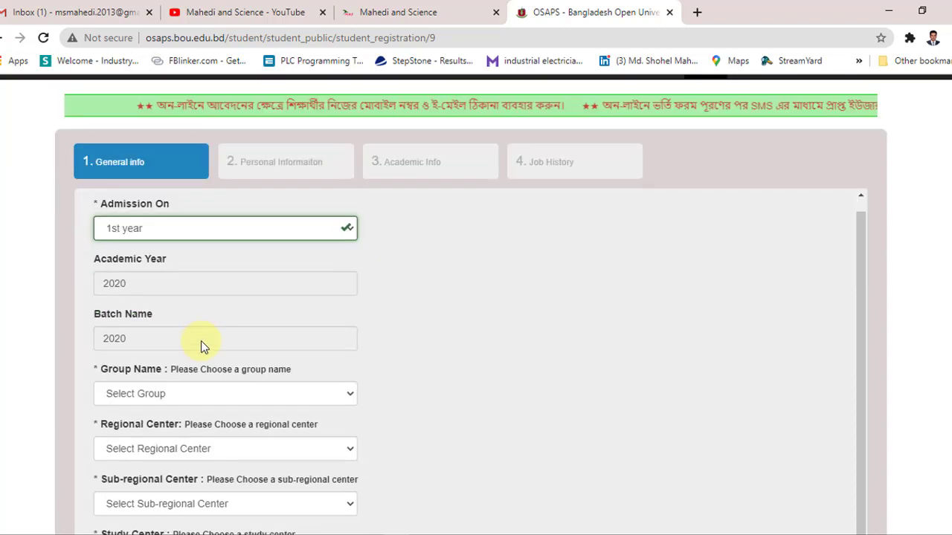
pyautogui.scroll(-1, 201, 340)
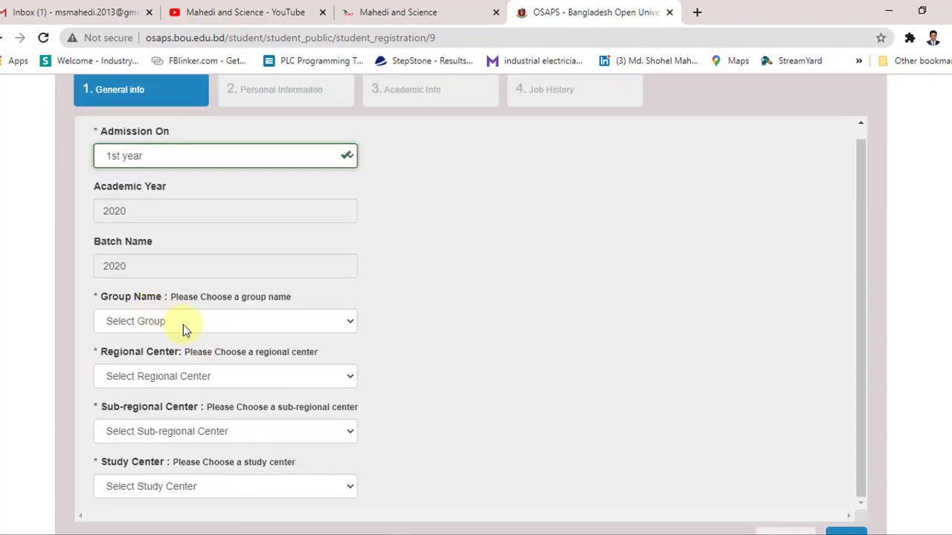
pyautogui.click(251, 322)
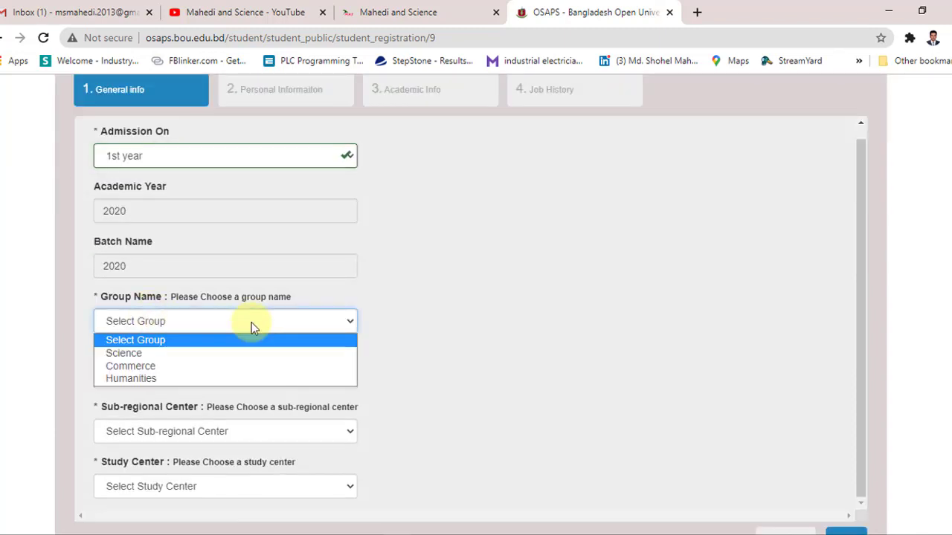
pyautogui.click(216, 352)
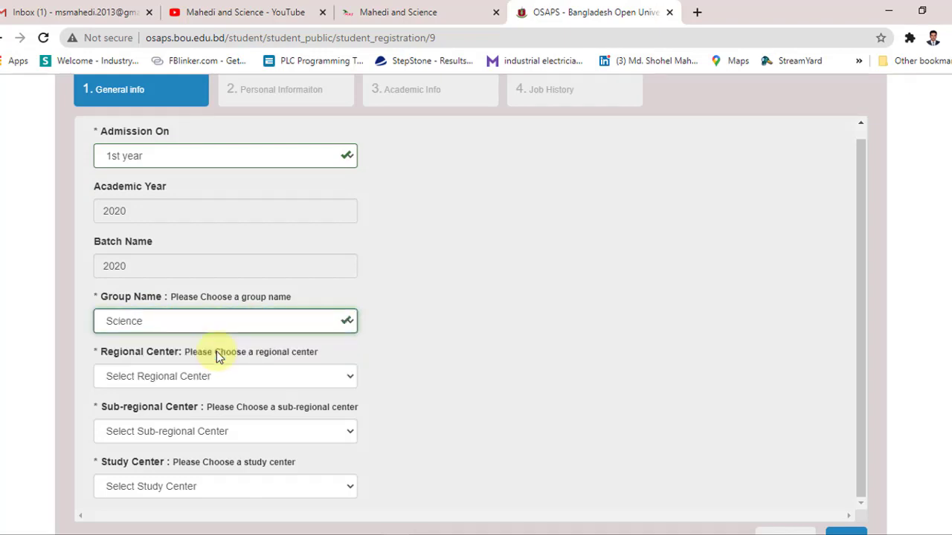
# Step: Set the Regional Center to RC-Dhaka and the Sub-regional Center to Dhaka
pyautogui.scroll(-2, 409, 352)
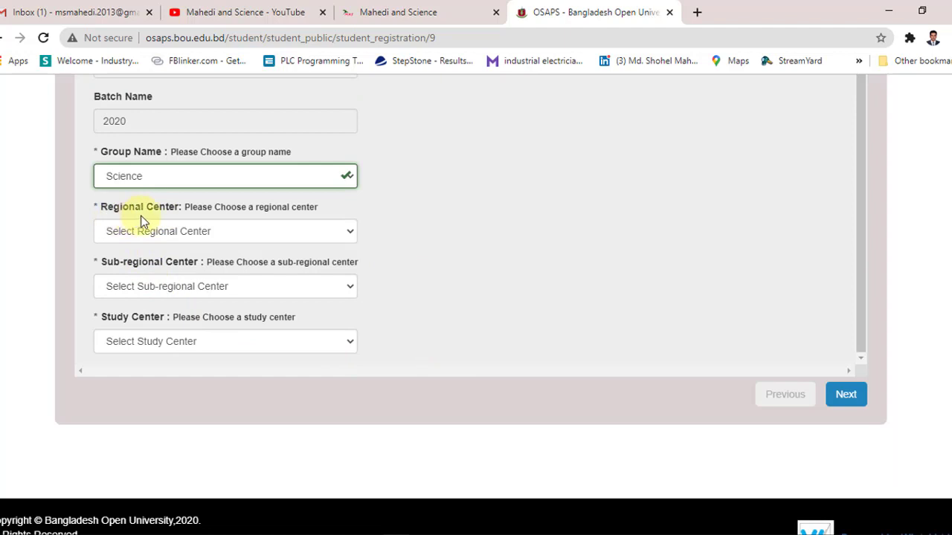
pyautogui.click(298, 234)
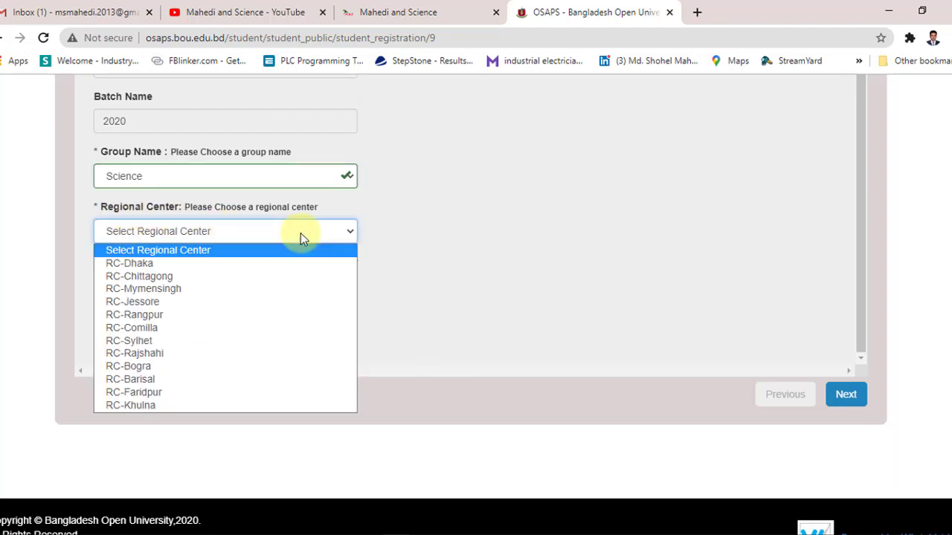
pyautogui.click(152, 266)
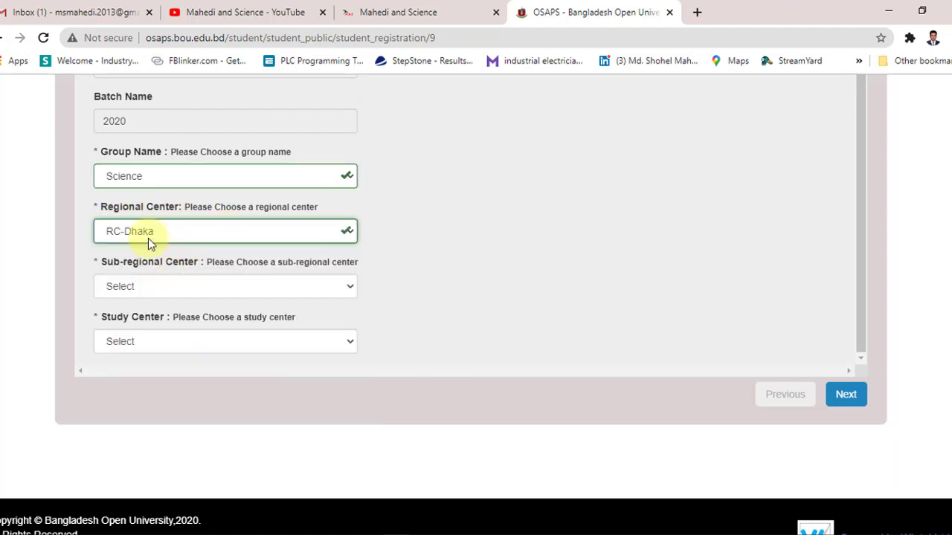
pyautogui.click(213, 293)
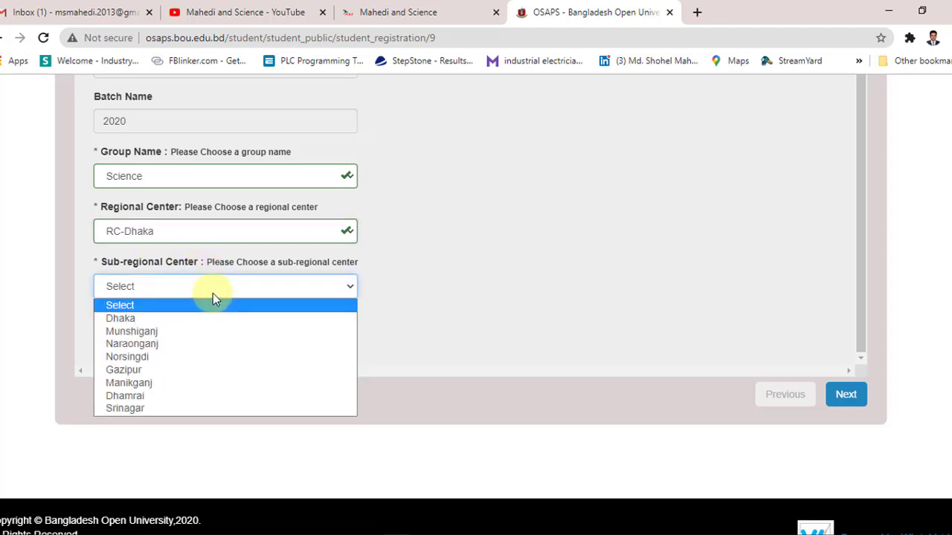
pyautogui.click(198, 320)
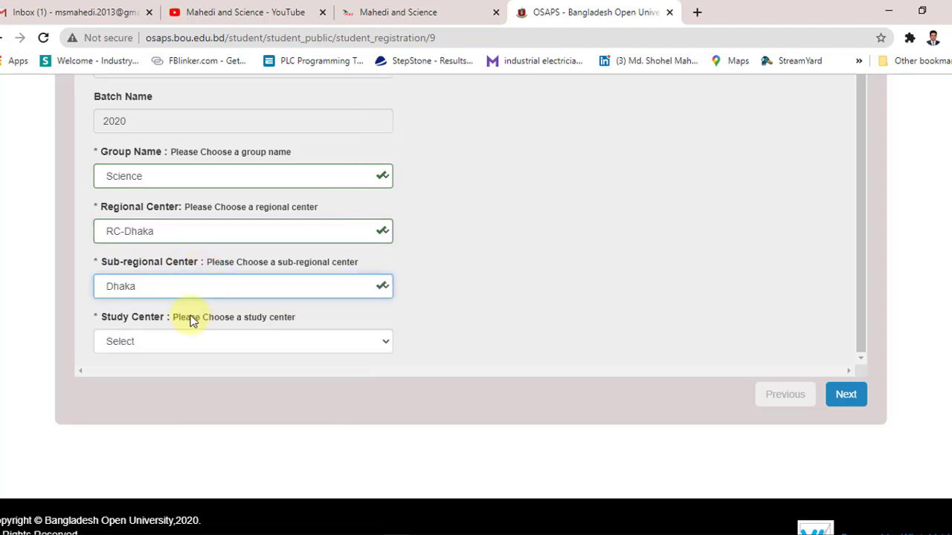
pyautogui.click(211, 290)
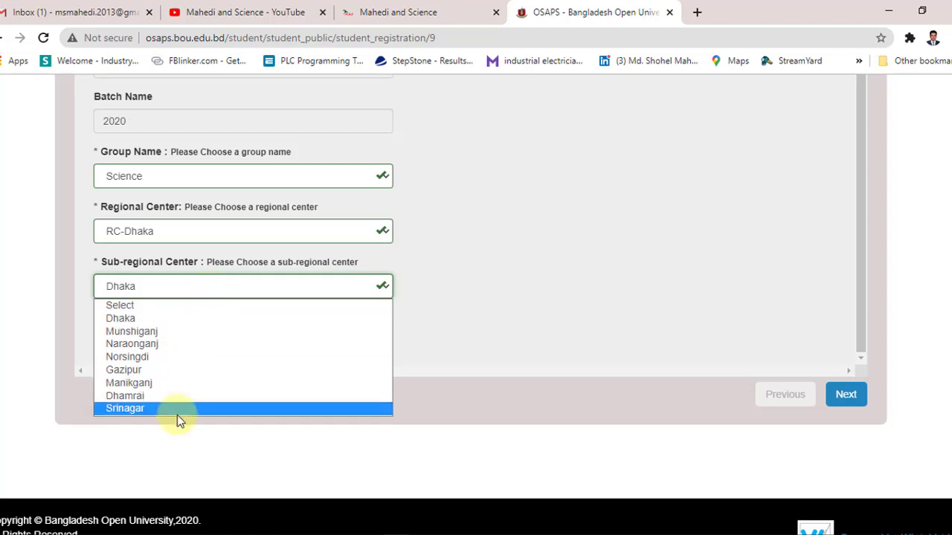
pyautogui.click(178, 320)
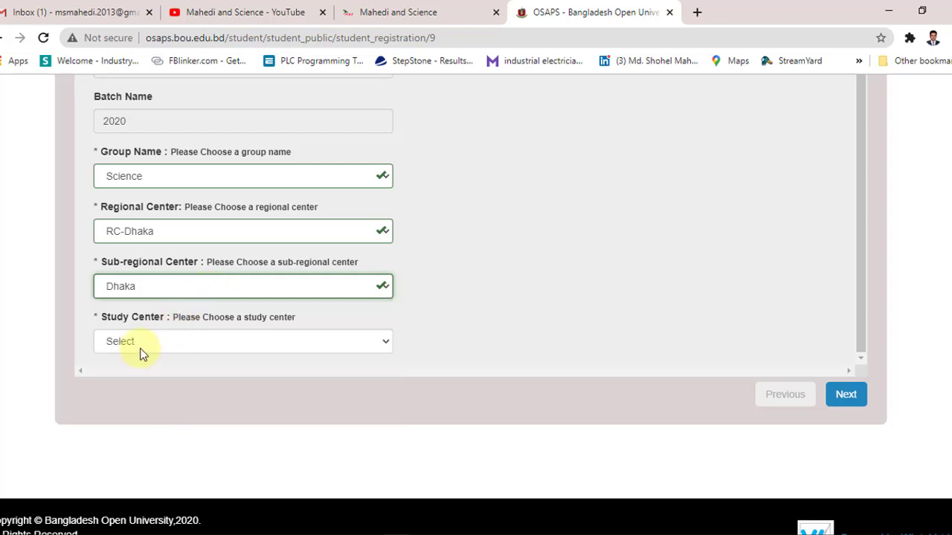
# Step: Choose Solimullah College, Dhaka as the study center and go to Personal Information
pyautogui.click(154, 342)
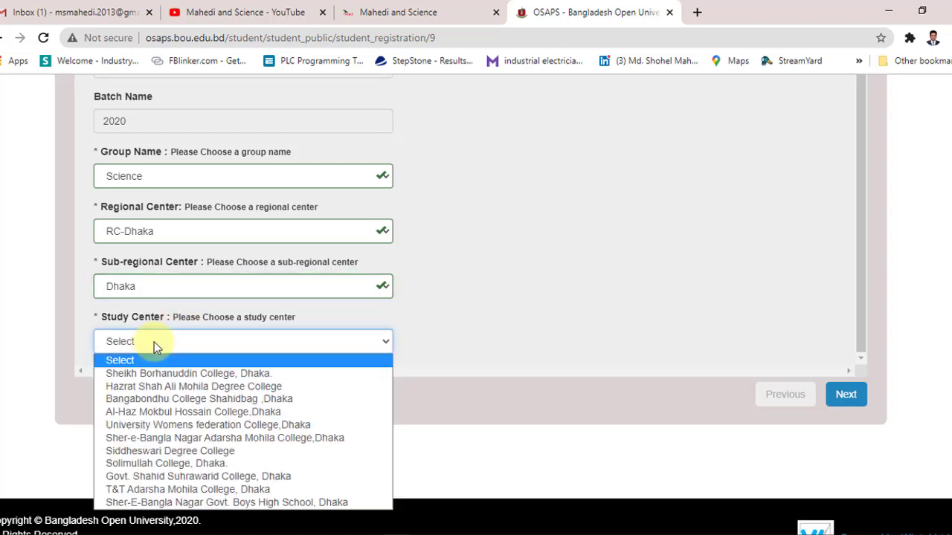
pyautogui.scroll(-1, 301, 342)
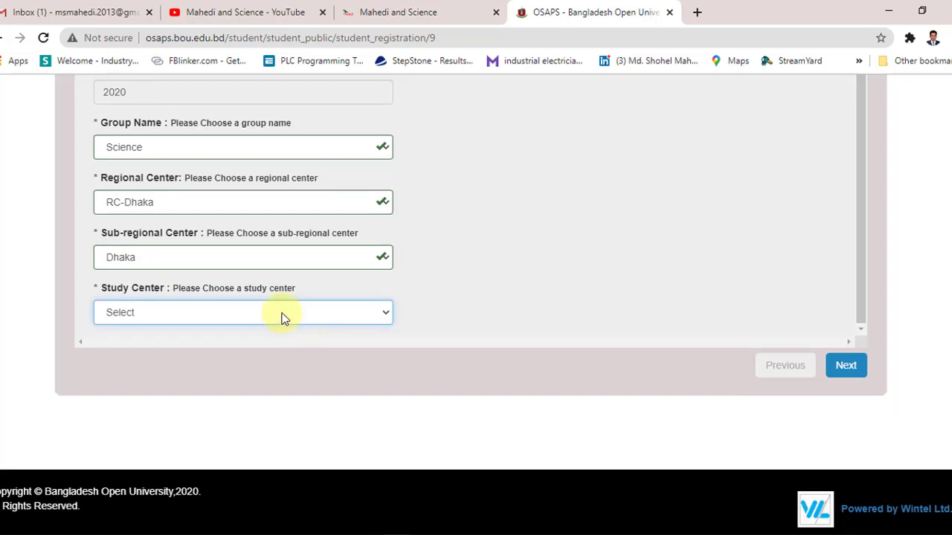
pyautogui.click(282, 318)
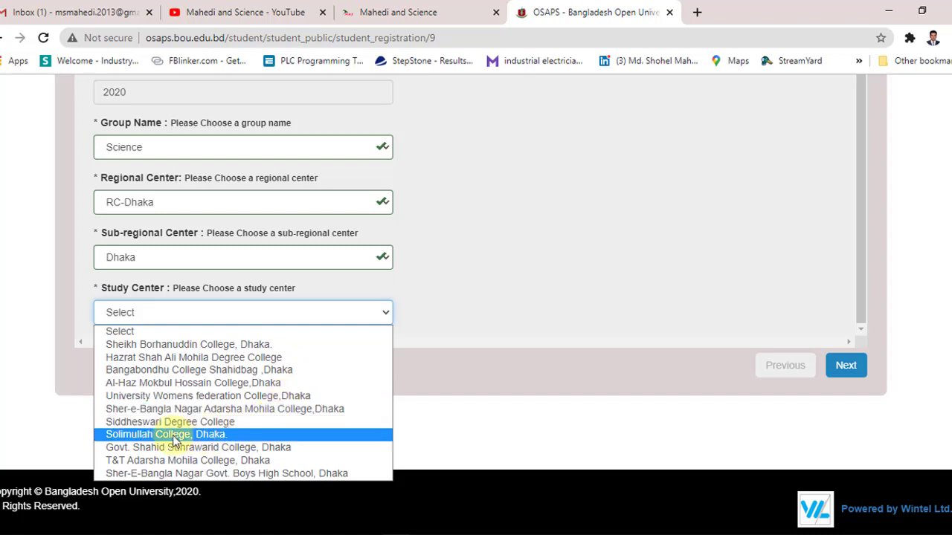
pyautogui.click(241, 436)
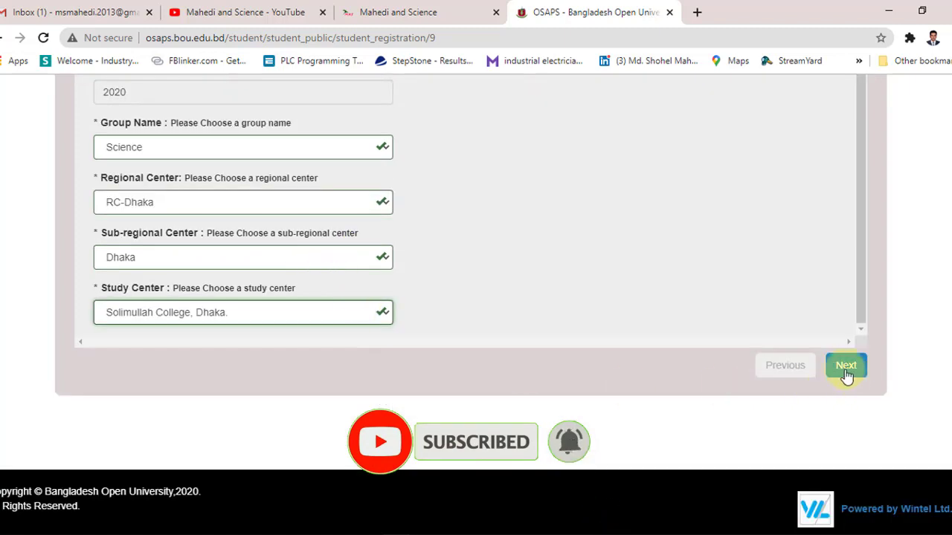
pyautogui.click(846, 367)
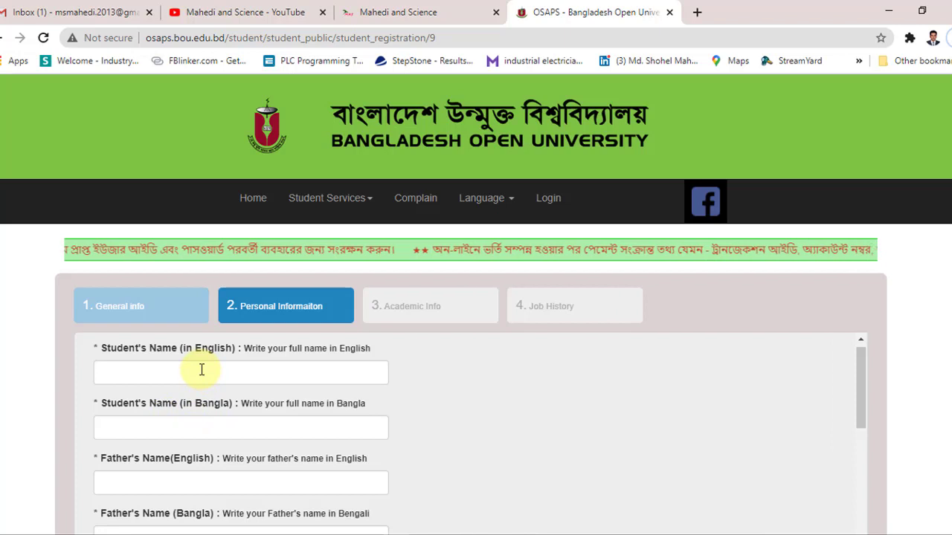
# Step: Enter the student's name in English and begin the Bangla name field
pyautogui.hotkey('alt', 'Tab')
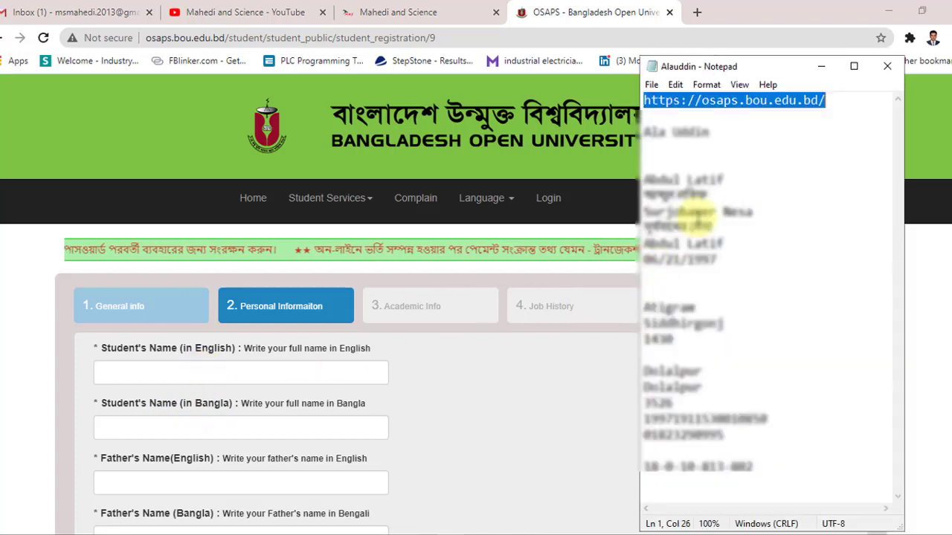
pyautogui.moveTo(643, 132); pyautogui.dragTo(711, 133)
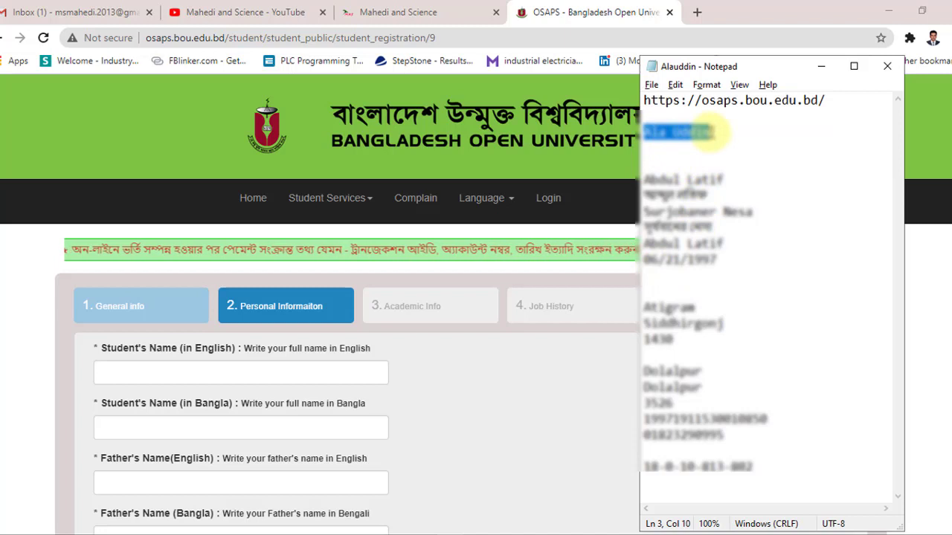
pyautogui.hotkey('alt', 'Tab')
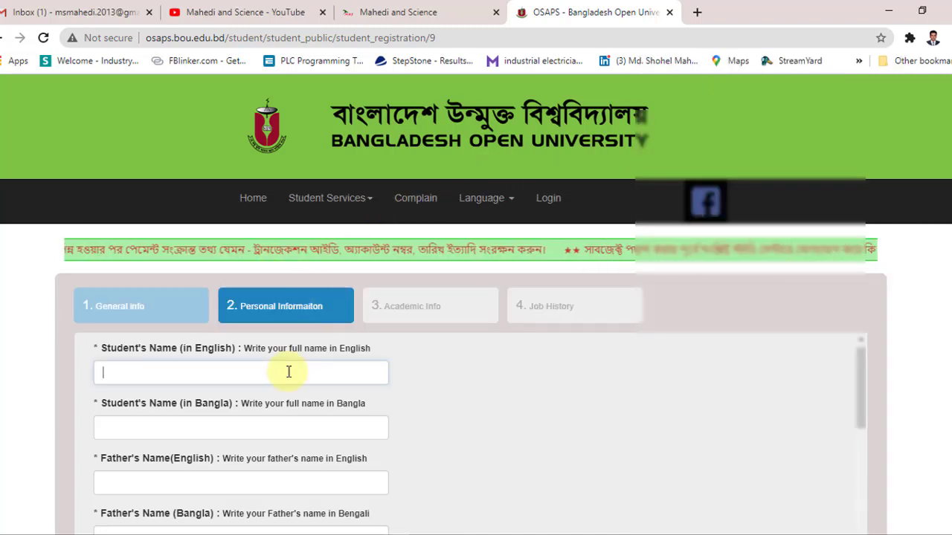
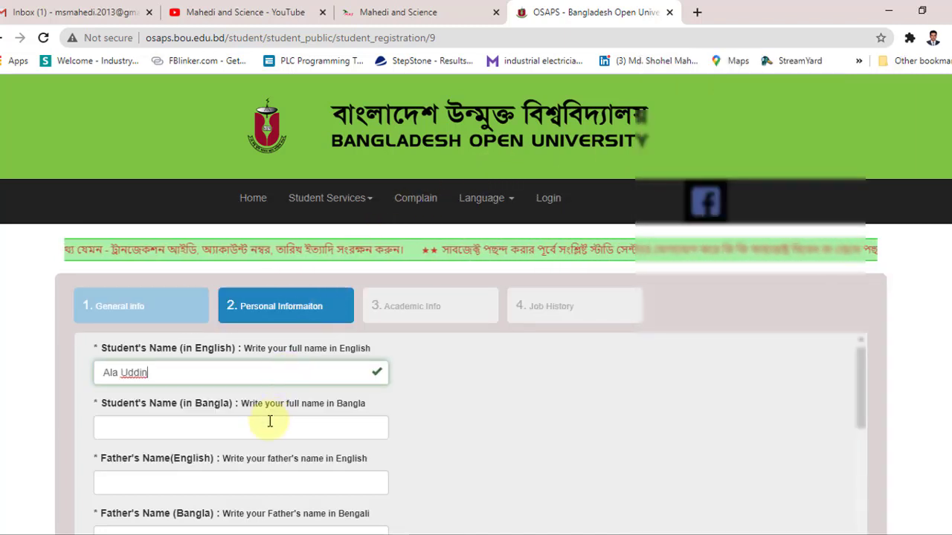
pyautogui.click(270, 425)
pyautogui.click(754, 442)
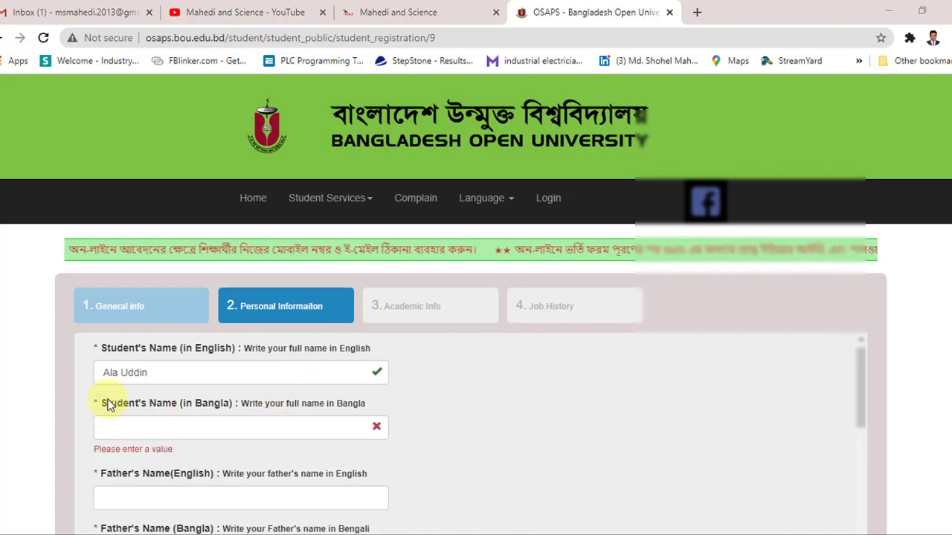
pyautogui.click(131, 428)
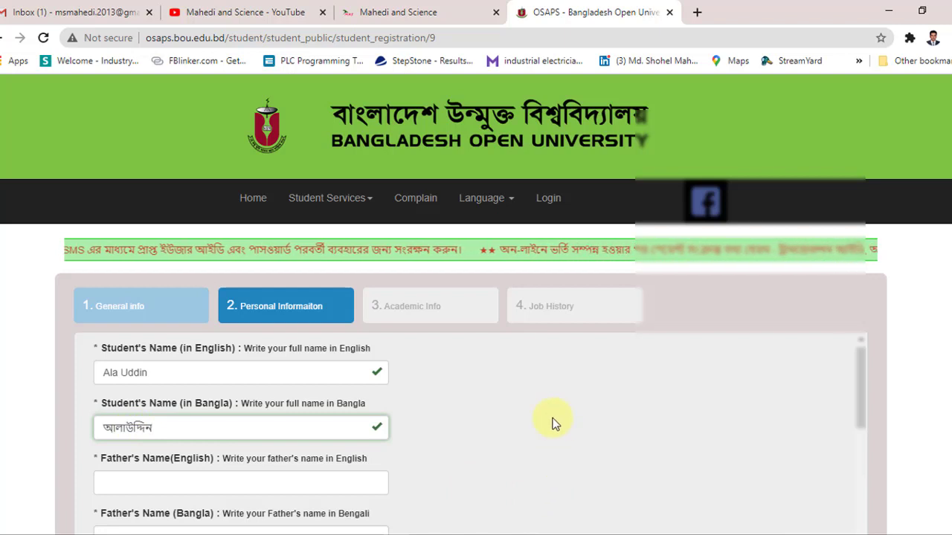
pyautogui.scroll(-2, 552, 422)
pyautogui.scroll(1, 191, 394)
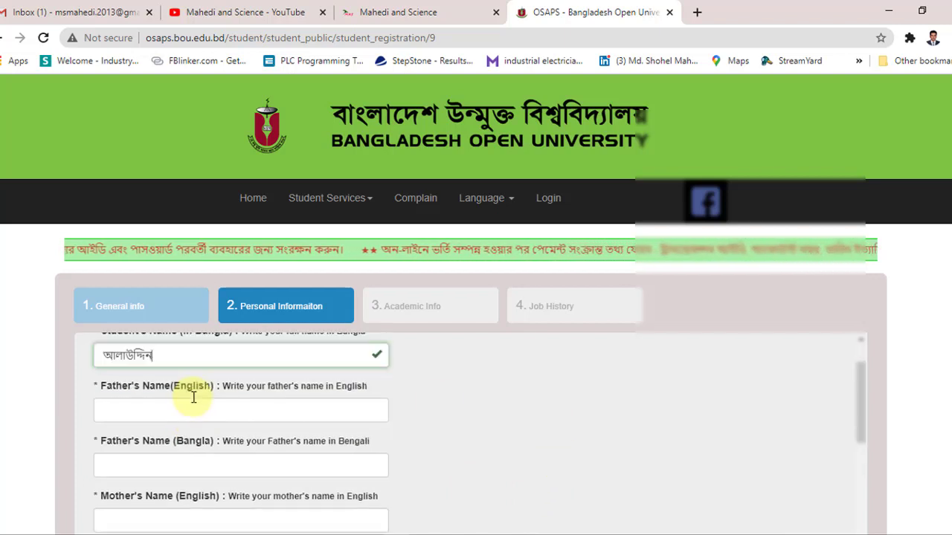
pyautogui.scroll(-1, 191, 392)
# Step: Fill in the father's English and Bangla names copied from the notes
pyautogui.hotkey('alt', 'Tab')
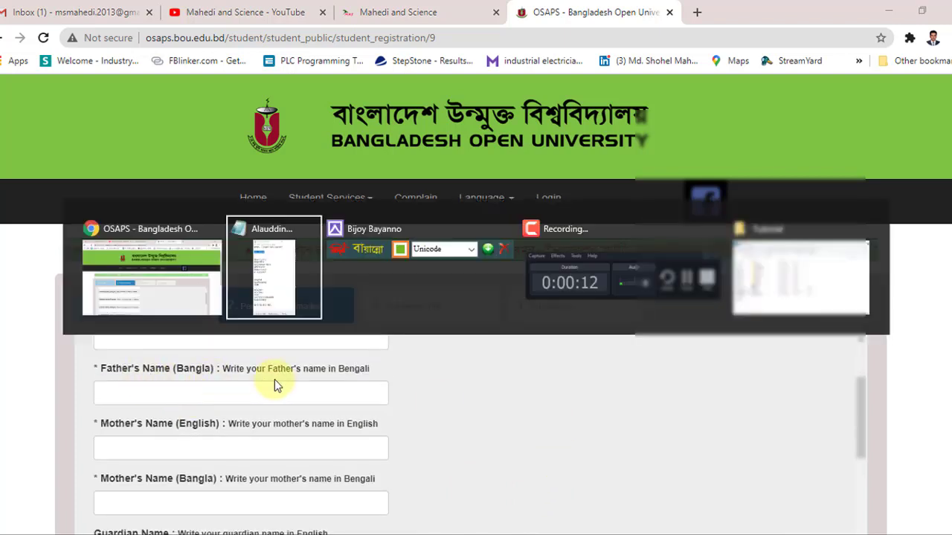
pyautogui.moveTo(725, 179); pyautogui.dragTo(641, 179)
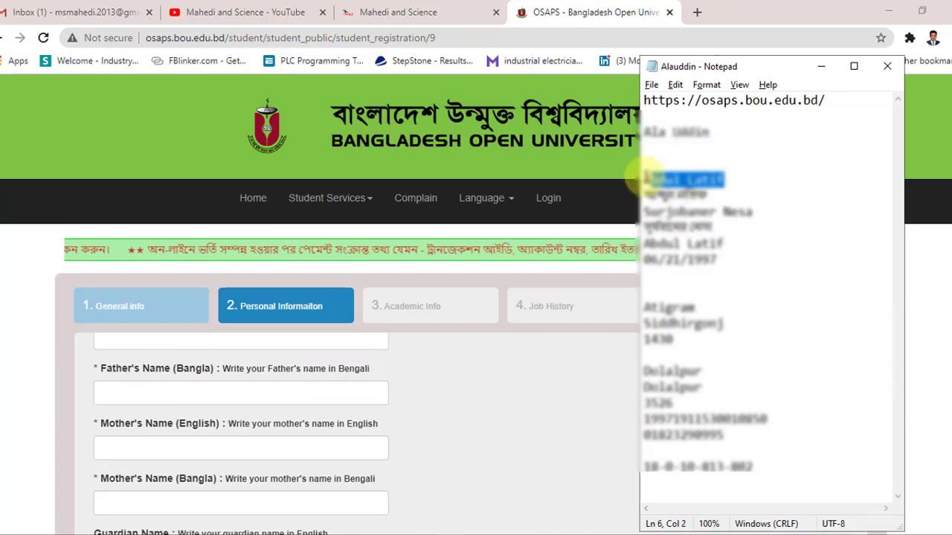
pyautogui.click(148, 389)
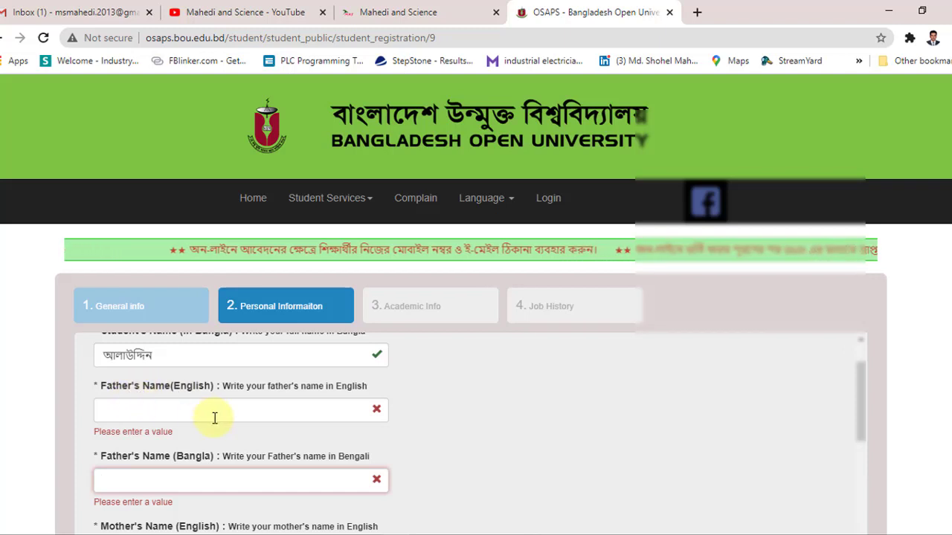
pyautogui.moveTo(449, 533)
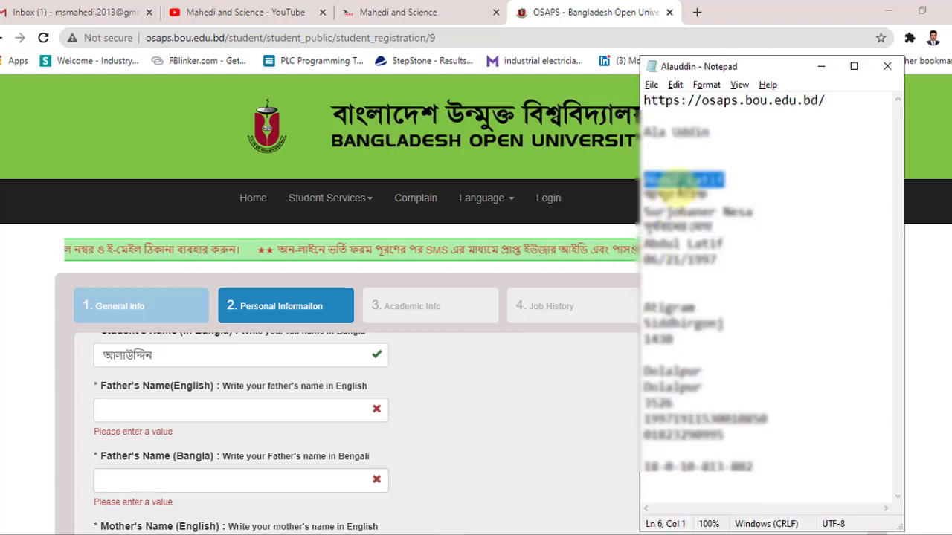
pyautogui.click(141, 408)
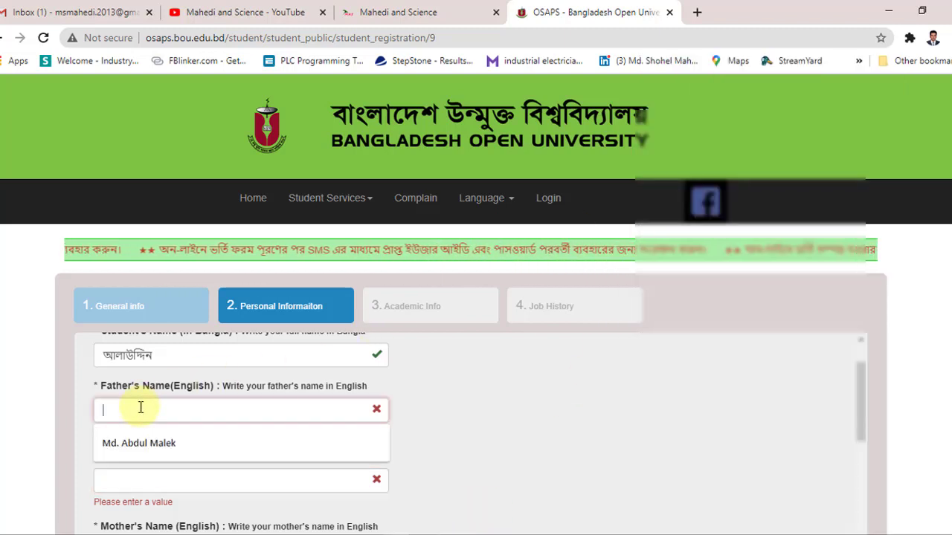
pyautogui.scroll(-1, 153, 410)
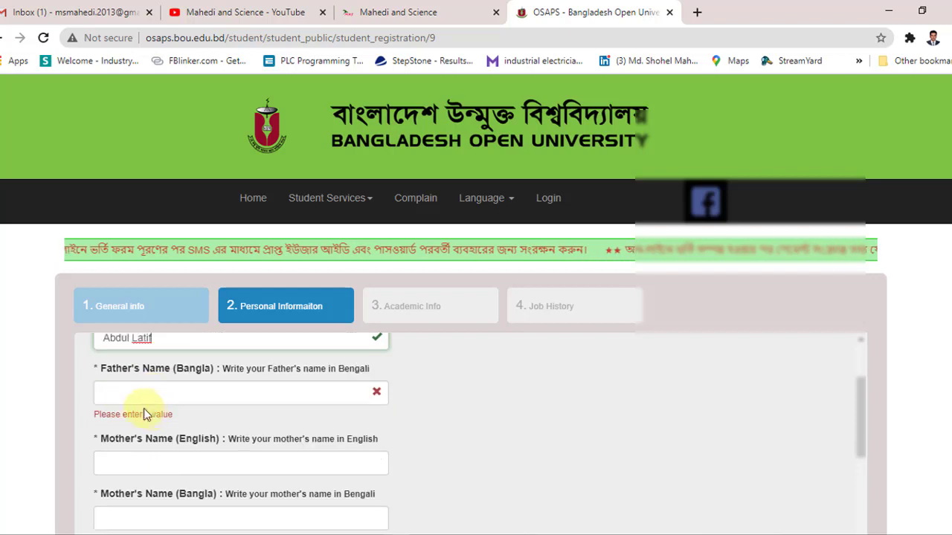
pyautogui.hotkey('alt', 'Tab')
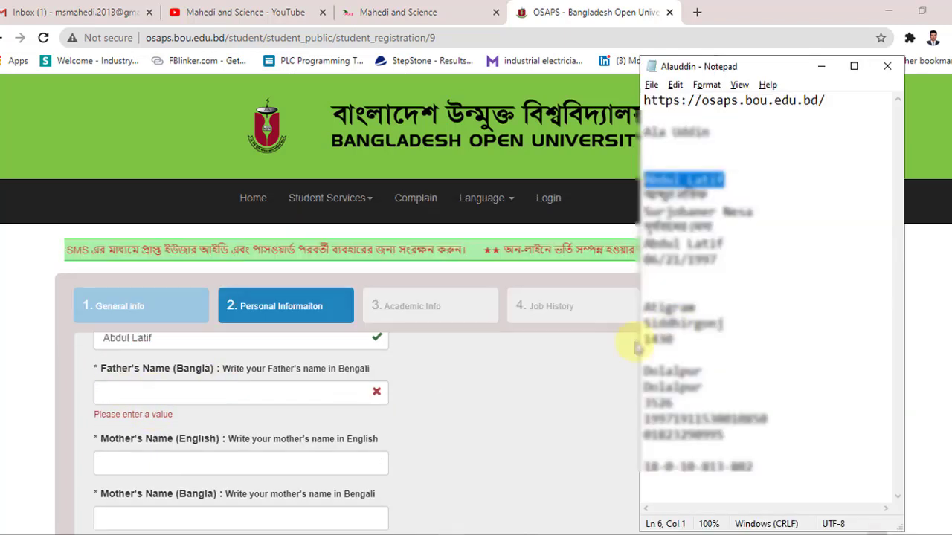
pyautogui.moveTo(644, 195); pyautogui.dragTo(712, 192)
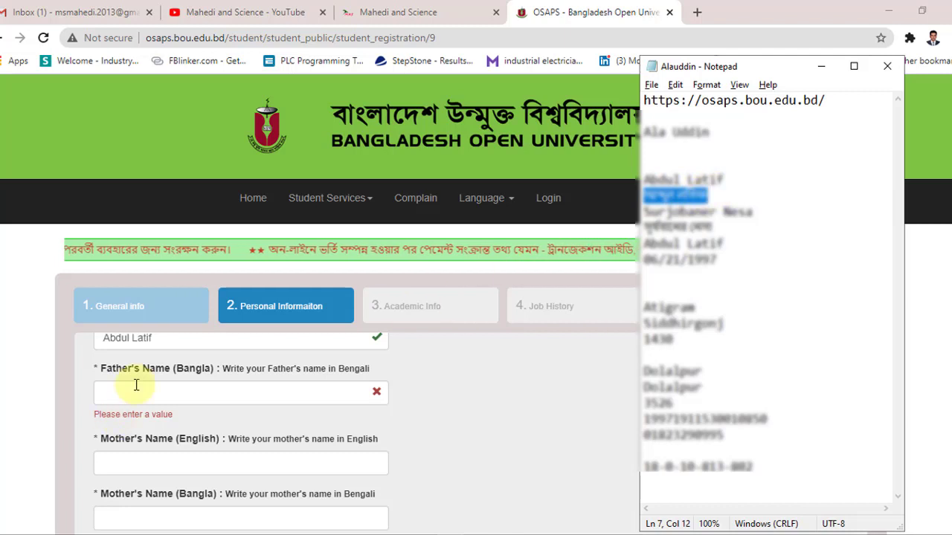
pyautogui.click(134, 389)
pyautogui.scroll(-2, 149, 391)
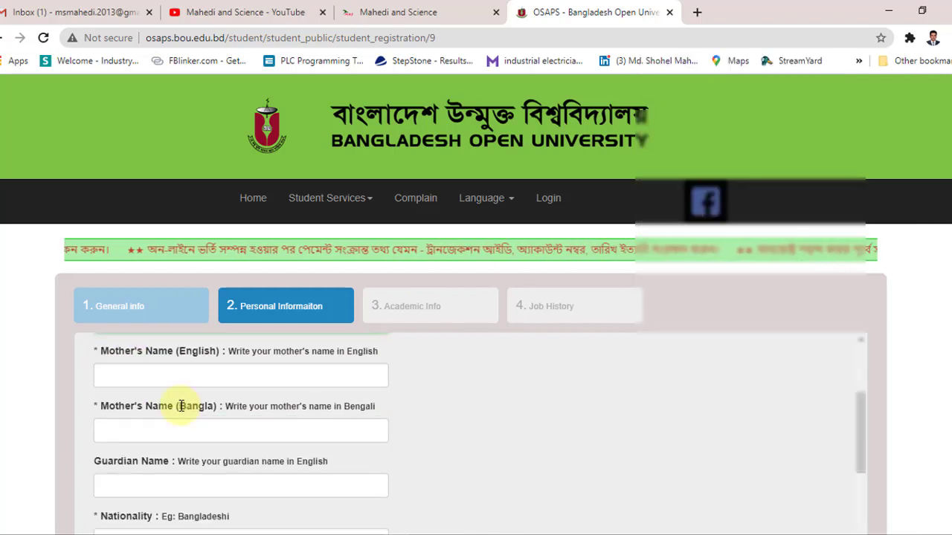
# Step: Paste the mother's English name from the notes into its field
pyautogui.hotkey('alt', 'Tab')
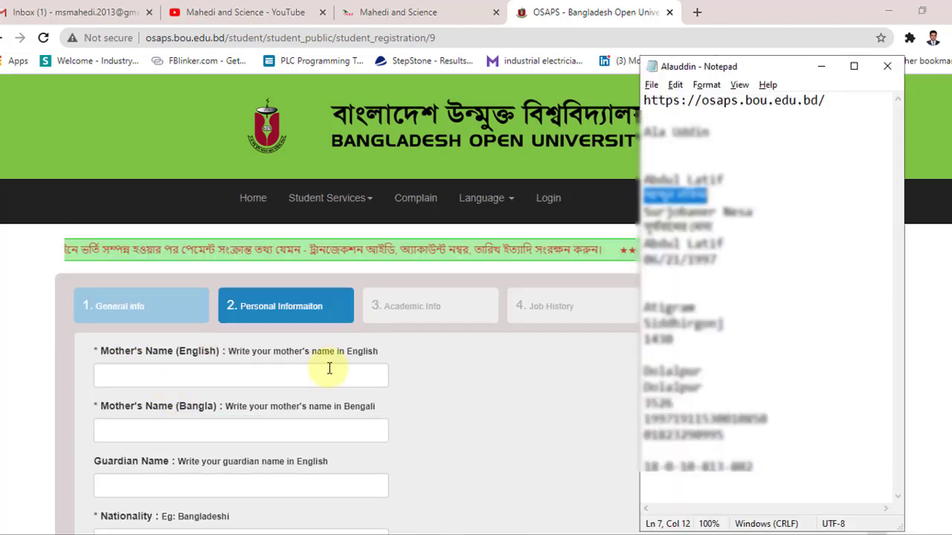
pyautogui.click(644, 213)
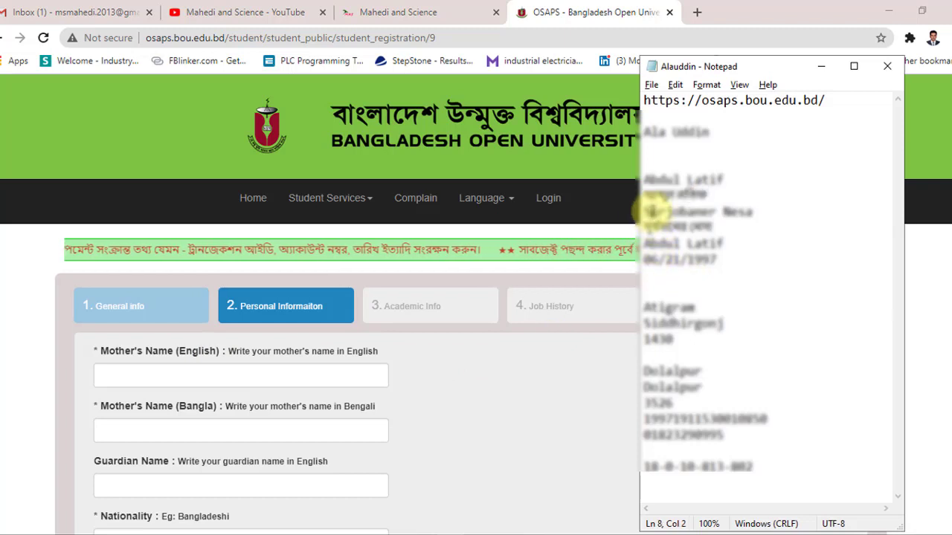
pyautogui.hotkey('shift', 'Right')
pyautogui.hotkey('shift', 'Right')
pyautogui.hotkey('shift', 'Right')
pyautogui.hotkey('shift', 'Right')
pyautogui.moveTo(644, 213); pyautogui.dragTo(751, 215)
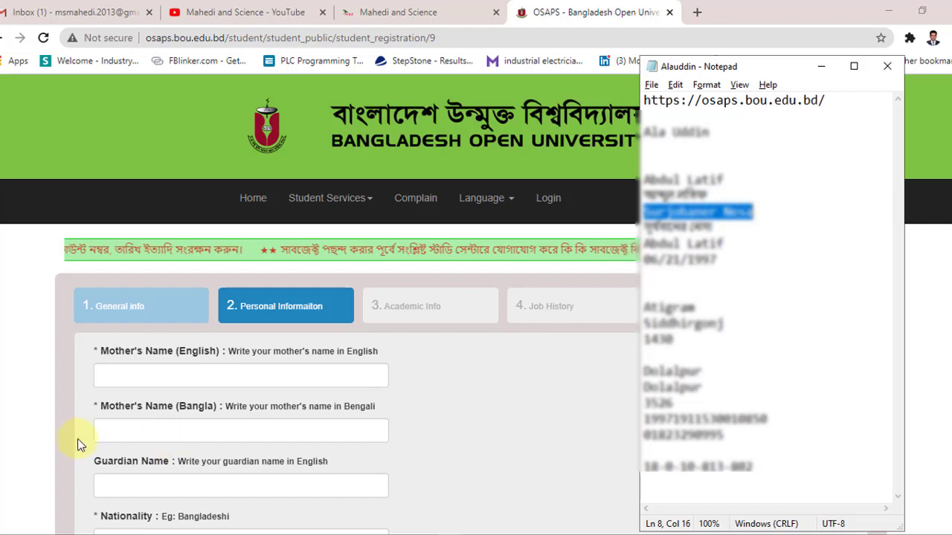
pyautogui.click(129, 374)
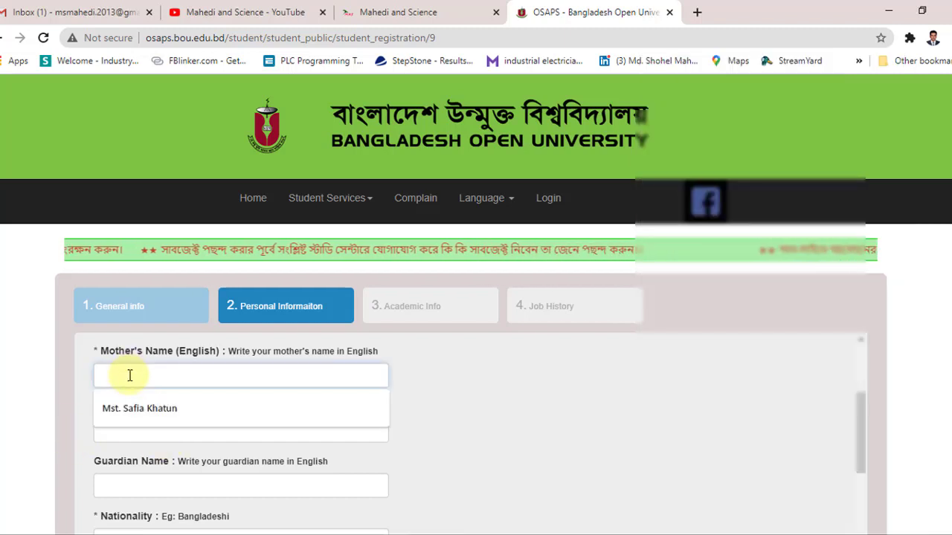
pyautogui.hotkey('ctrl', 'v')
pyautogui.scroll(-1, 149, 438)
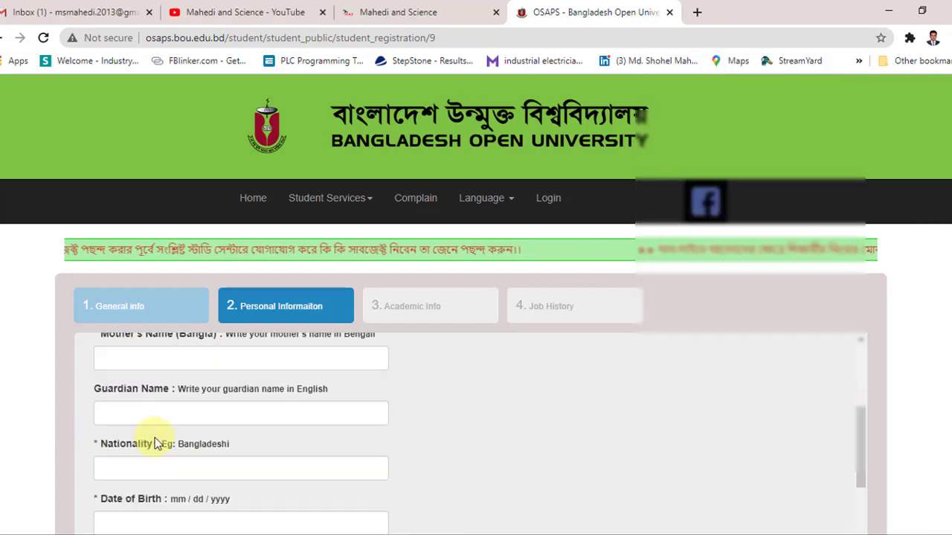
# Step: Paste the mother's Bangla name from the notes into its field
pyautogui.hotkey('alt', 'Tab')
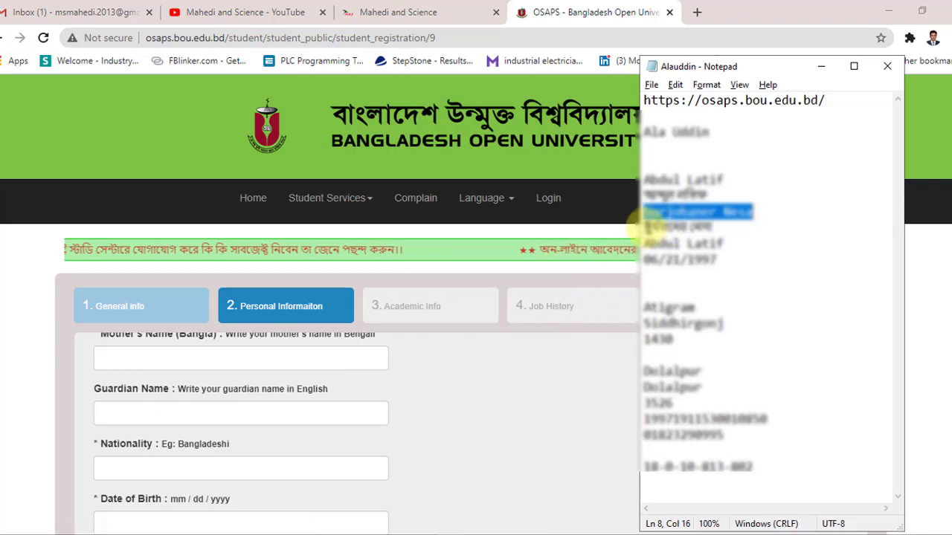
pyautogui.moveTo(644, 227); pyautogui.dragTo(715, 226)
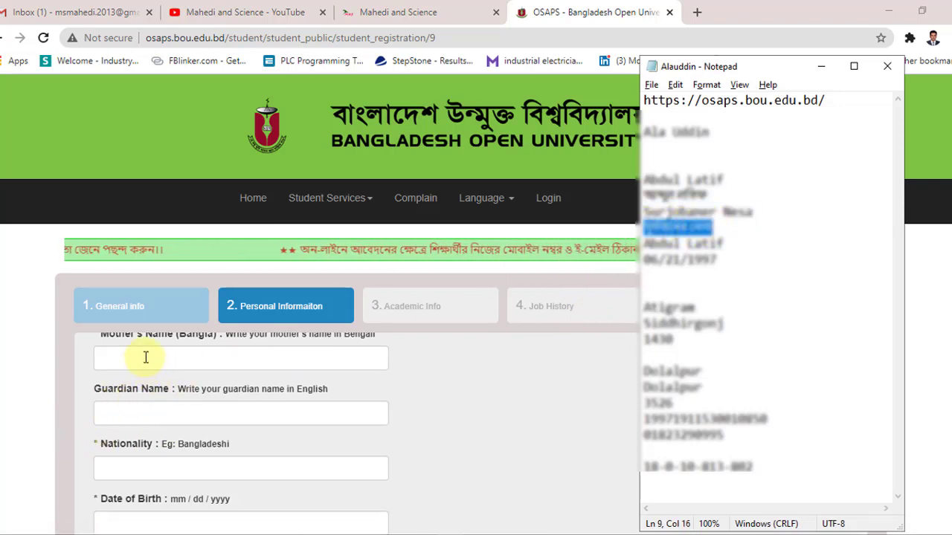
pyautogui.scroll(1, 208, 372)
pyautogui.scroll(-1, 206, 376)
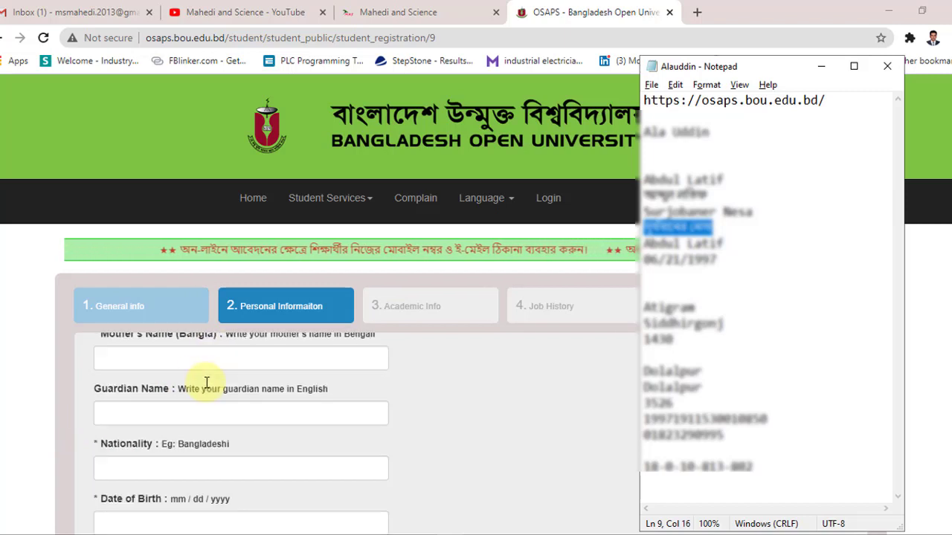
pyautogui.scroll(1, 207, 371)
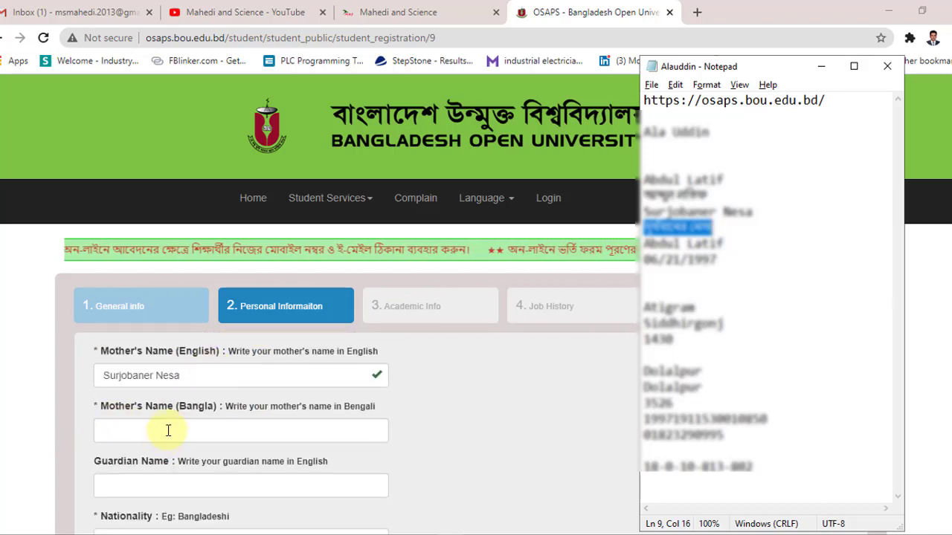
pyautogui.click(168, 429)
pyautogui.scroll(-2, 167, 427)
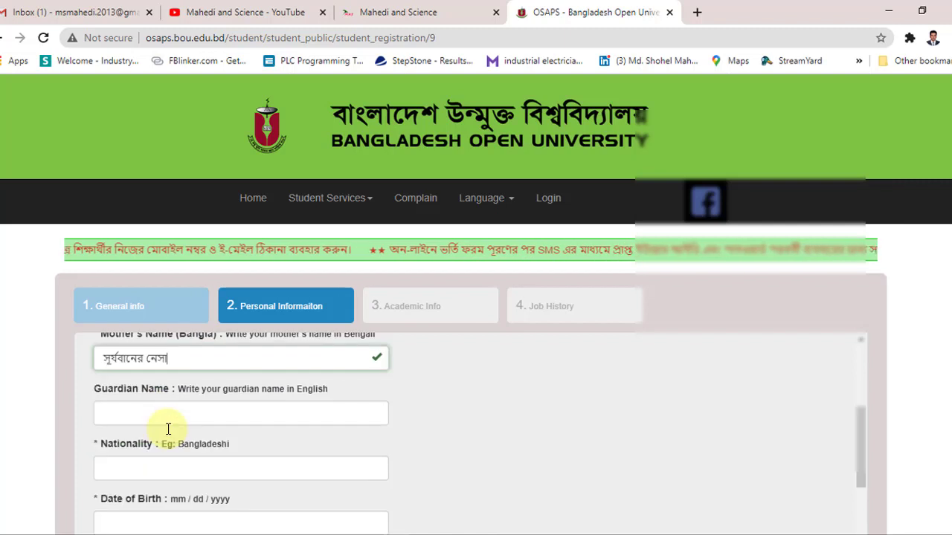
pyautogui.scroll(1, 168, 426)
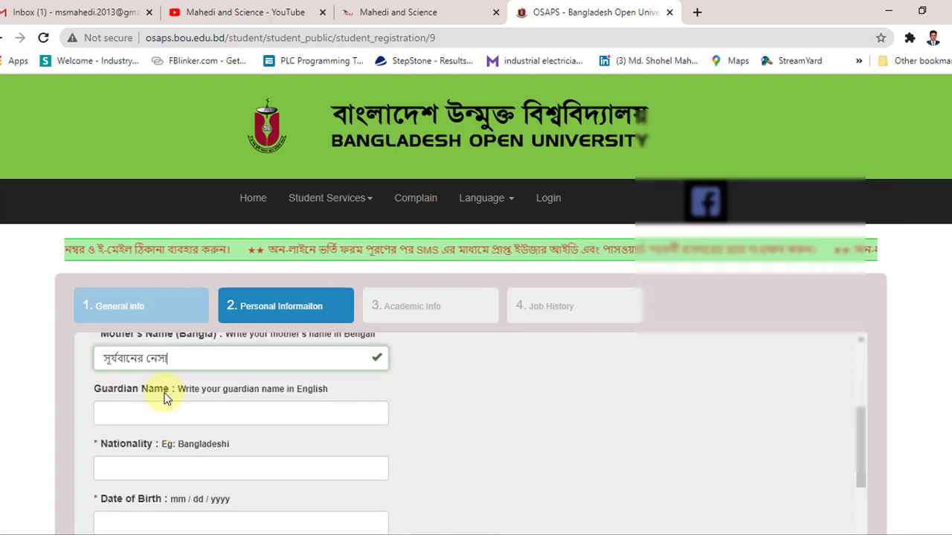
# Step: Paste the guardian's name into the Guardian Name field
pyautogui.hotkey('alt', 'Tab')
pyautogui.click(239, 408)
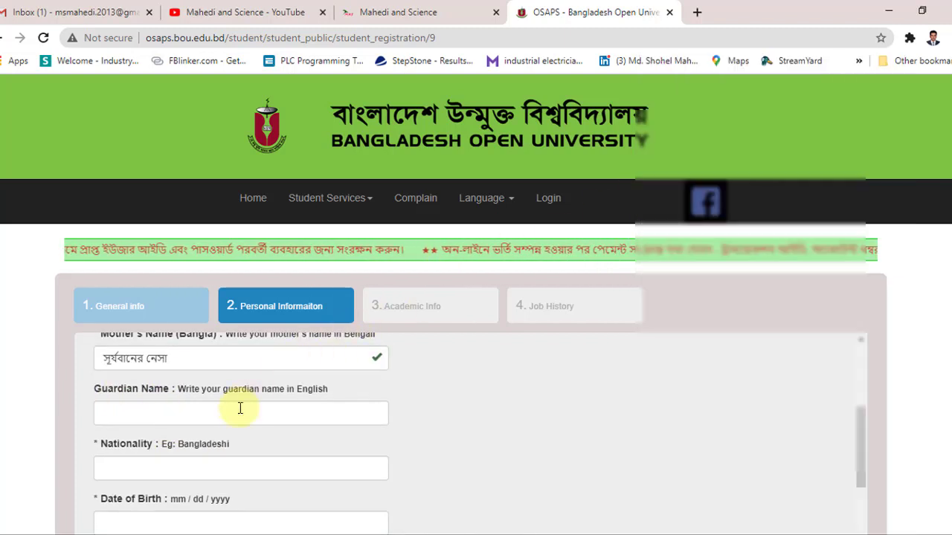
pyautogui.scroll(-1, 240, 408)
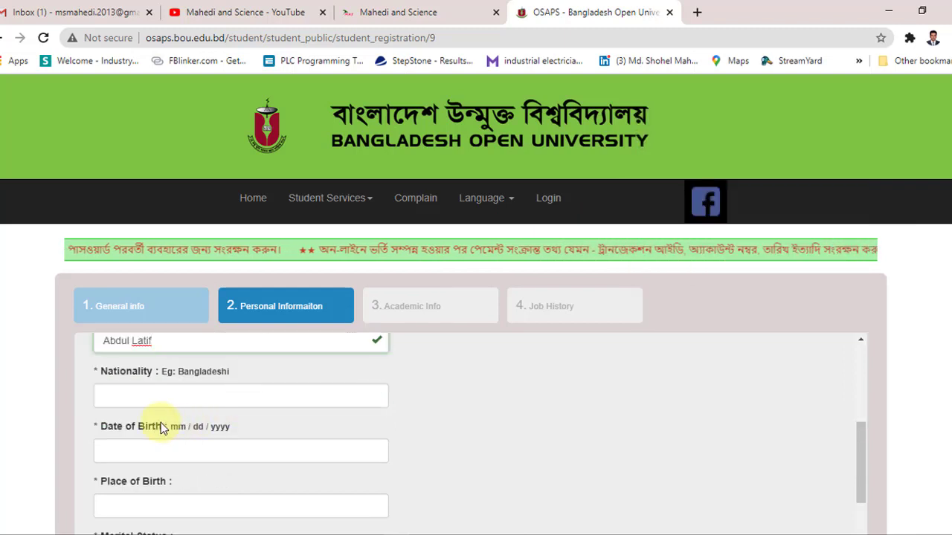
pyautogui.click(165, 393)
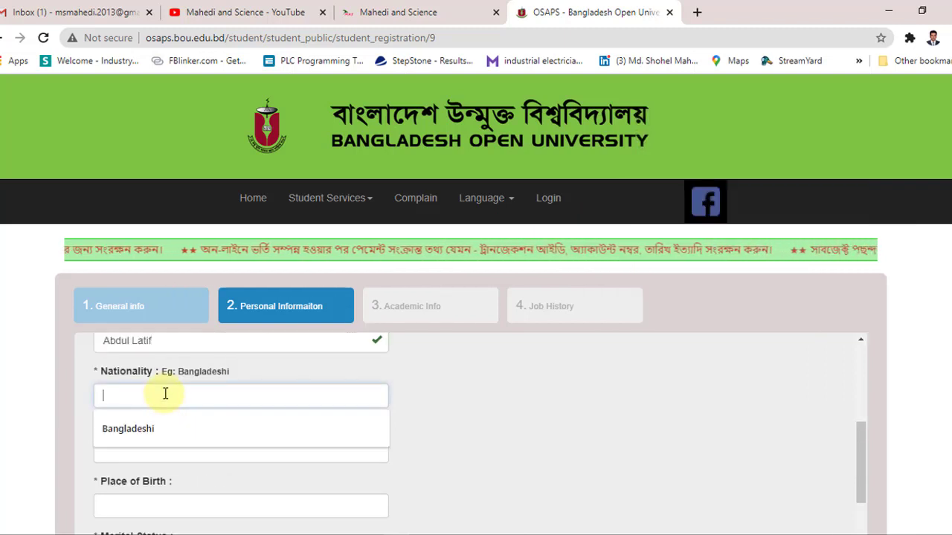
pyautogui.click(159, 430)
pyautogui.scroll(-1, 219, 422)
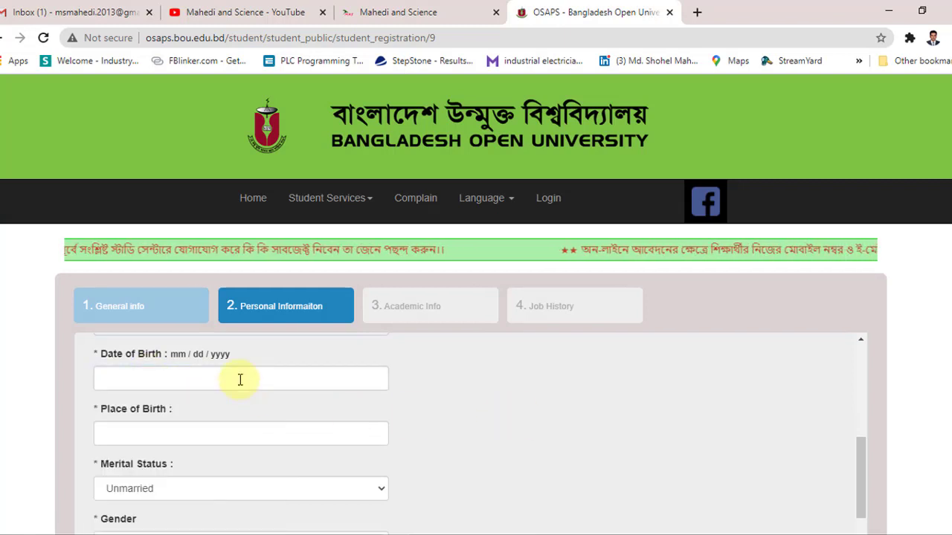
pyautogui.click(241, 381)
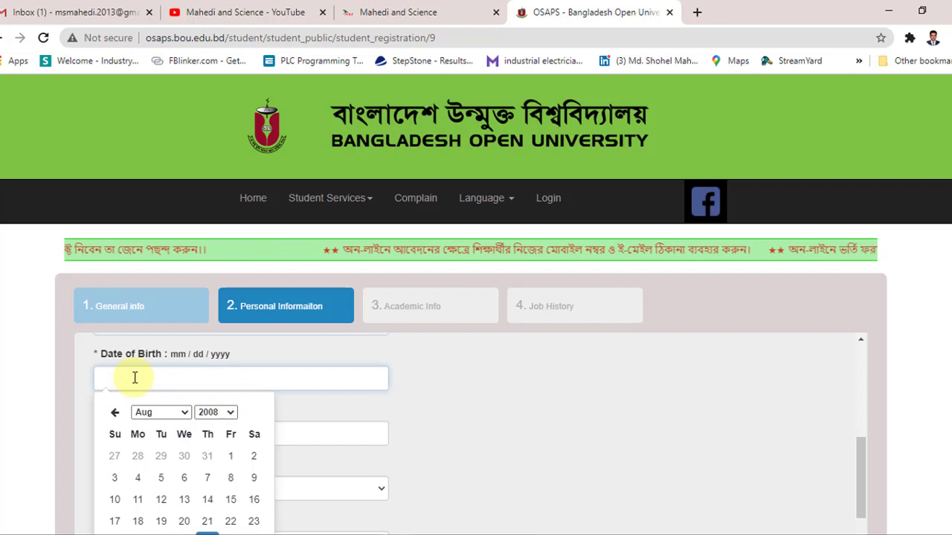
pyautogui.click(492, 421)
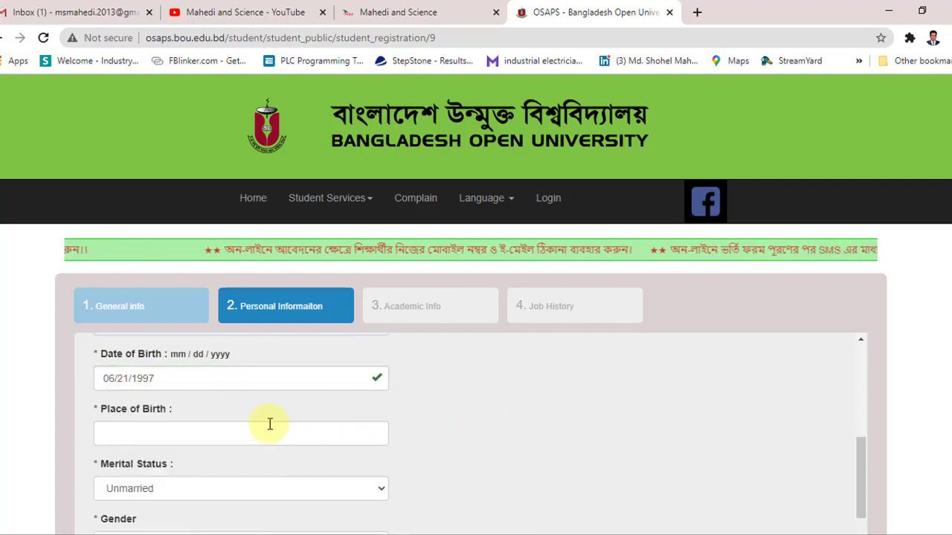
pyautogui.scroll(-1, 270, 424)
# Step: Enter Comilla as place of birth, marital status Unmarried and gender Male
pyautogui.click(128, 358)
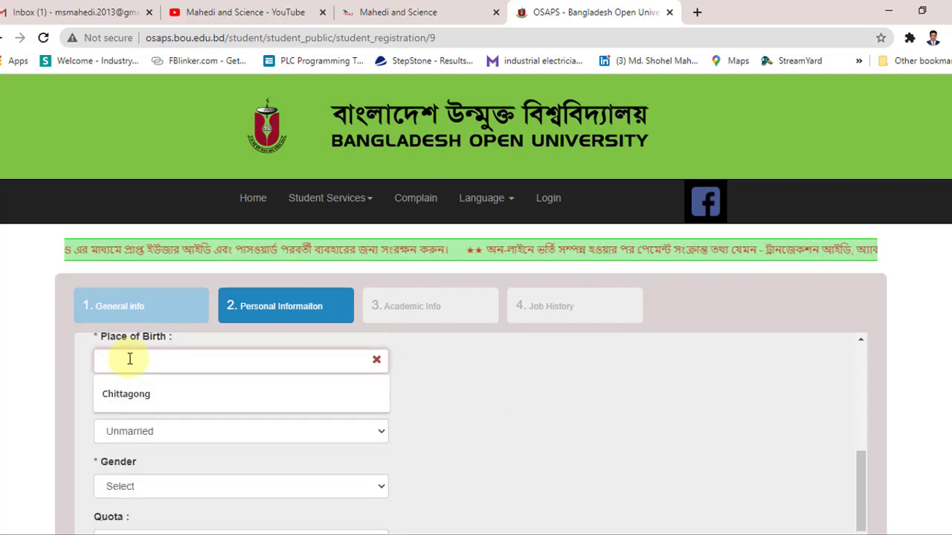
pyautogui.write('C')
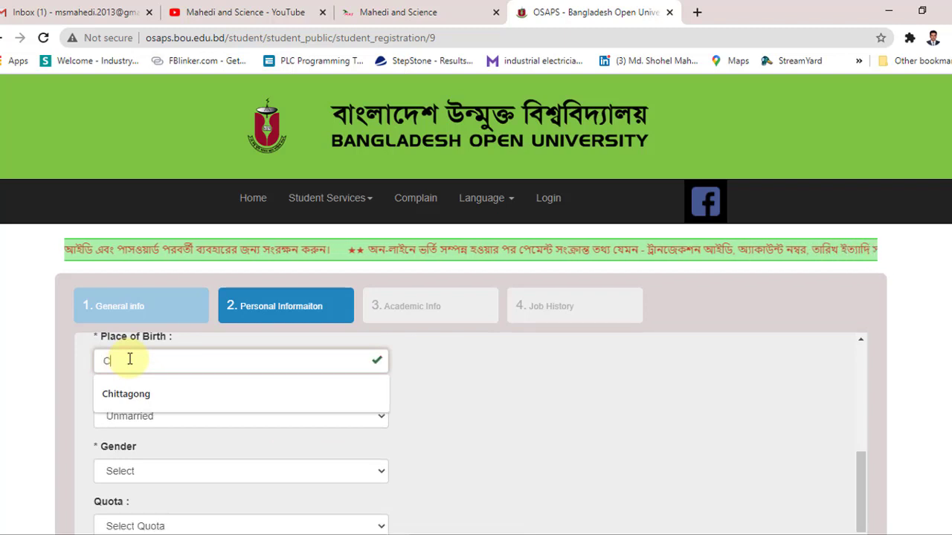
pyautogui.write('omilla')
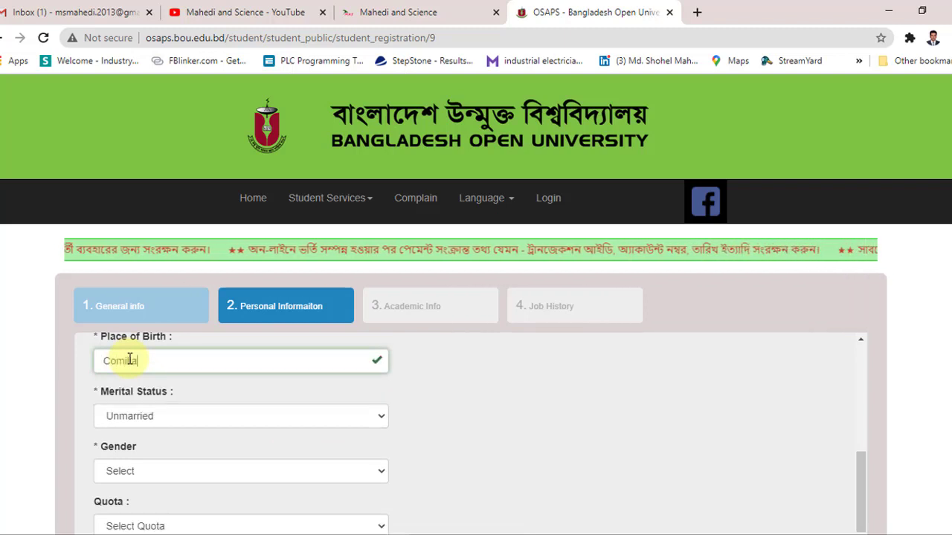
pyautogui.click(165, 425)
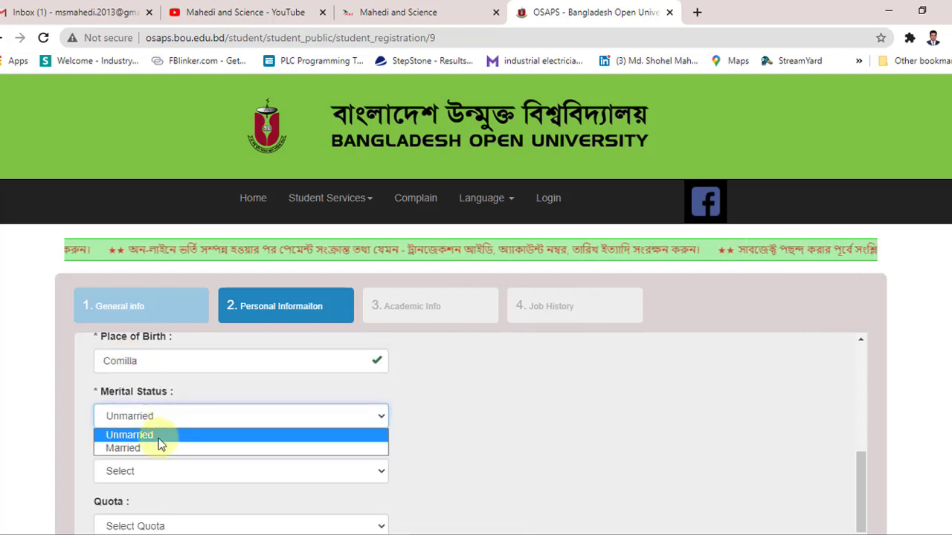
pyautogui.click(156, 438)
pyautogui.scroll(-1, 209, 413)
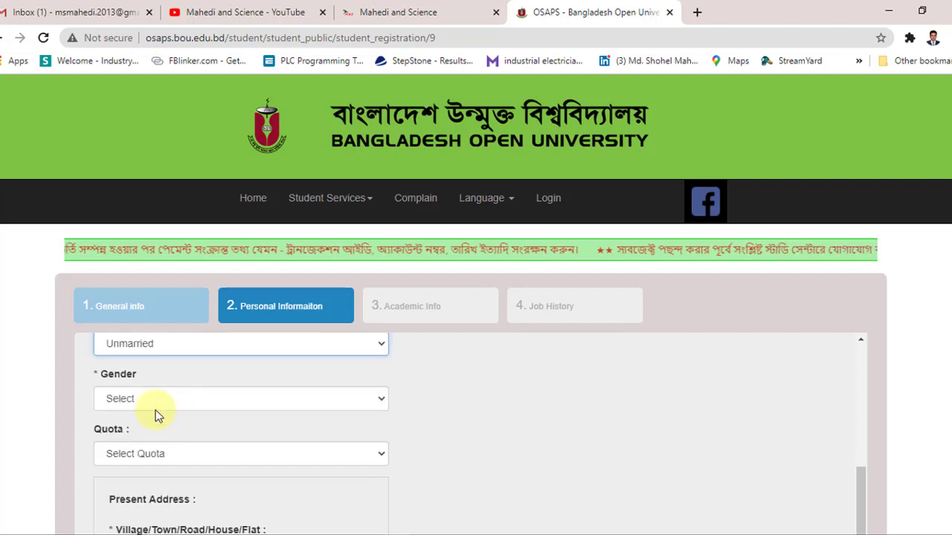
pyautogui.click(146, 400)
pyautogui.click(140, 431)
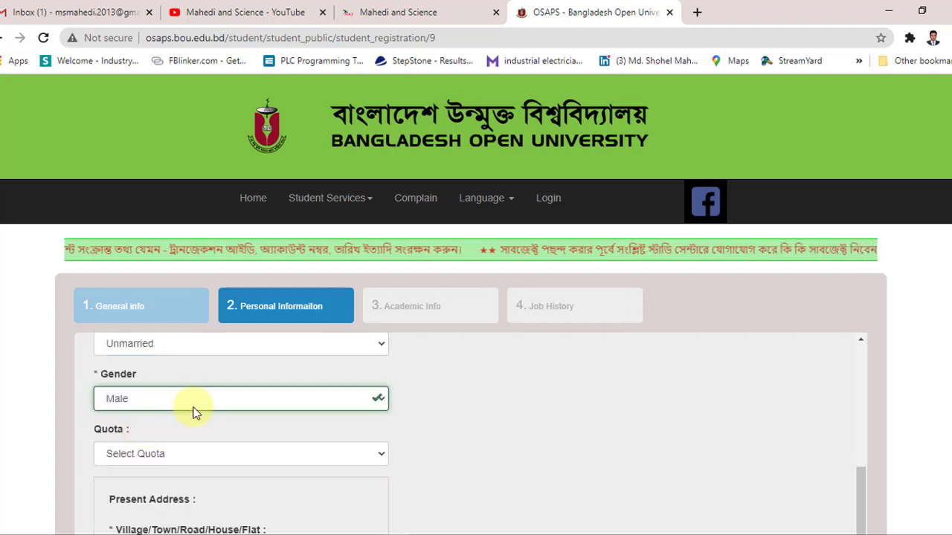
pyautogui.scroll(-1, 196, 411)
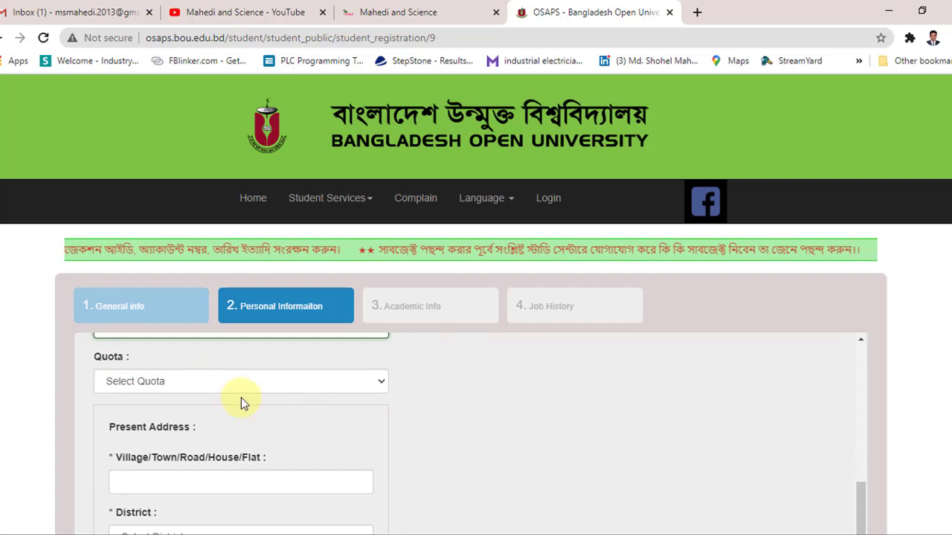
pyautogui.scroll(-1, 241, 398)
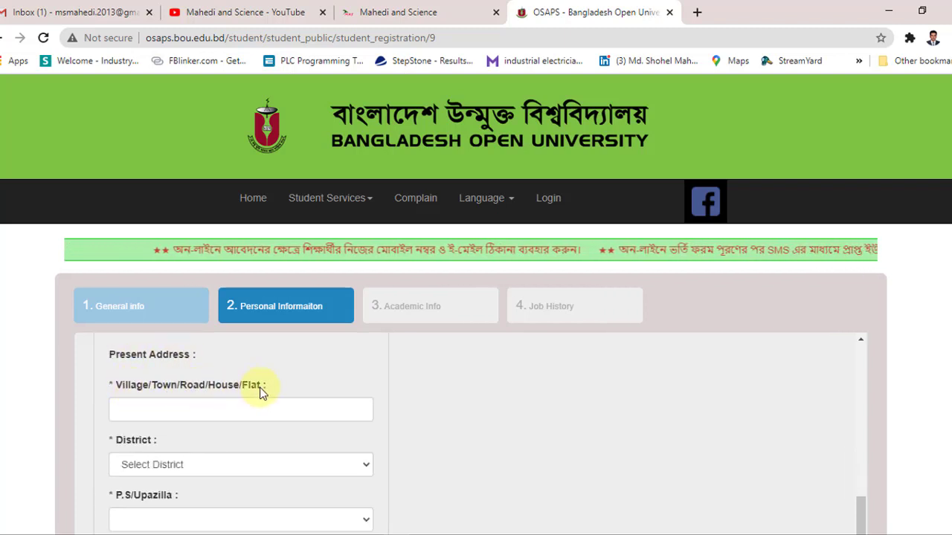
# Step: Type the present address village and select its district
pyautogui.click(165, 410)
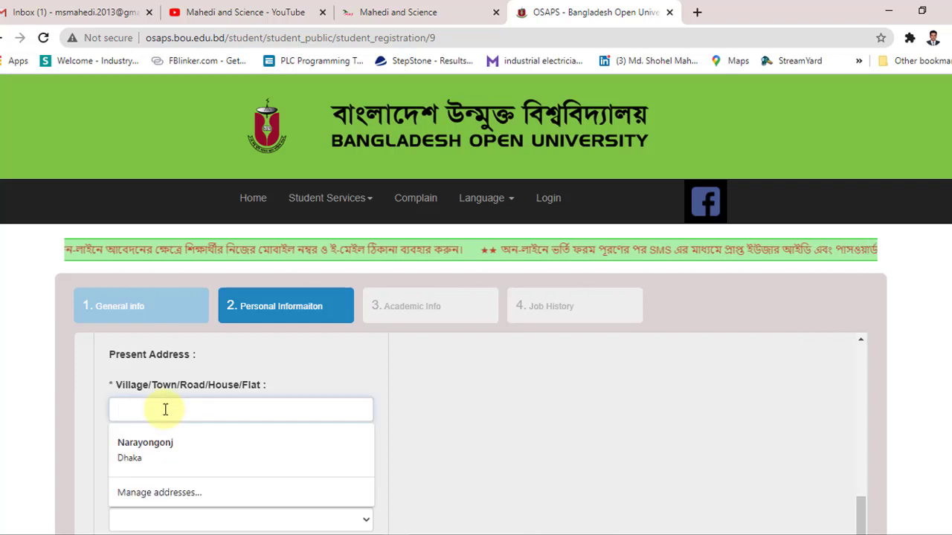
pyautogui.write('Atigram')
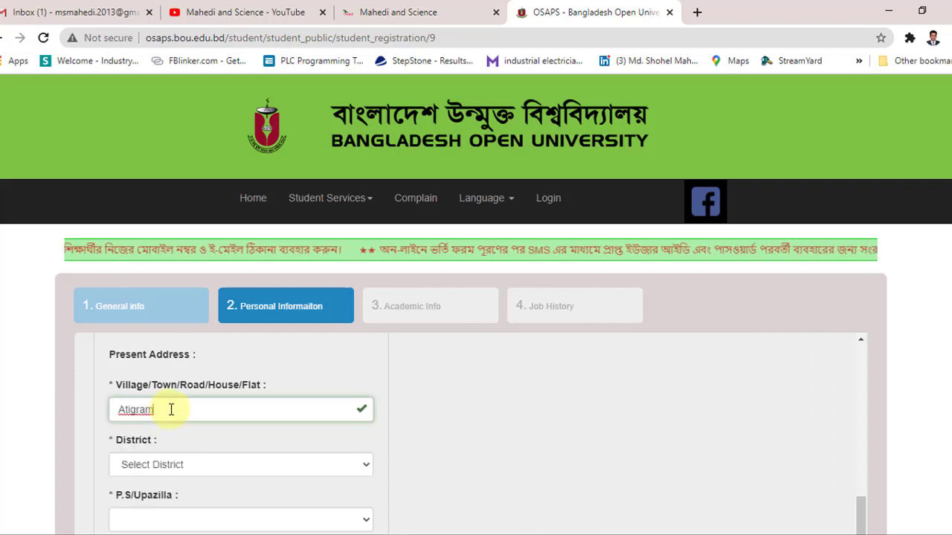
pyautogui.scroll(-1, 171, 410)
pyautogui.click(179, 394)
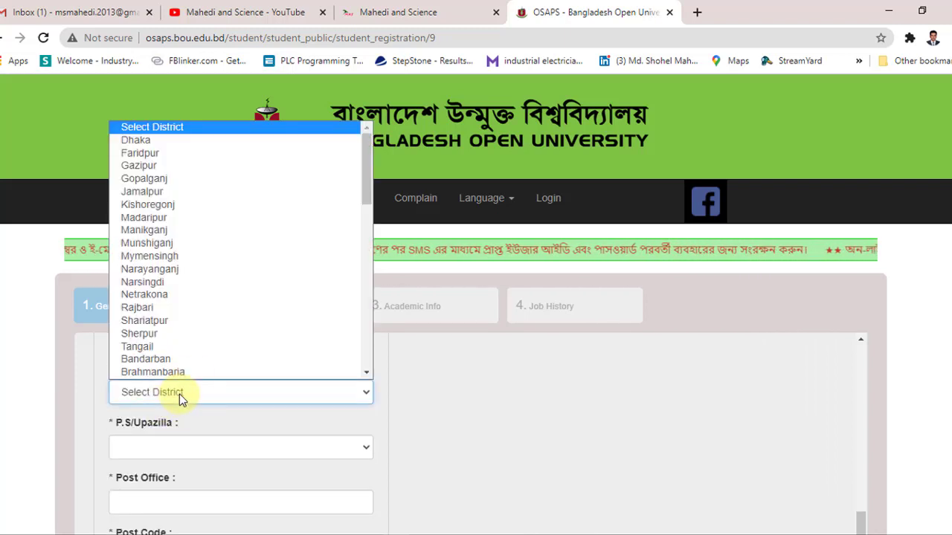
pyautogui.press('n')
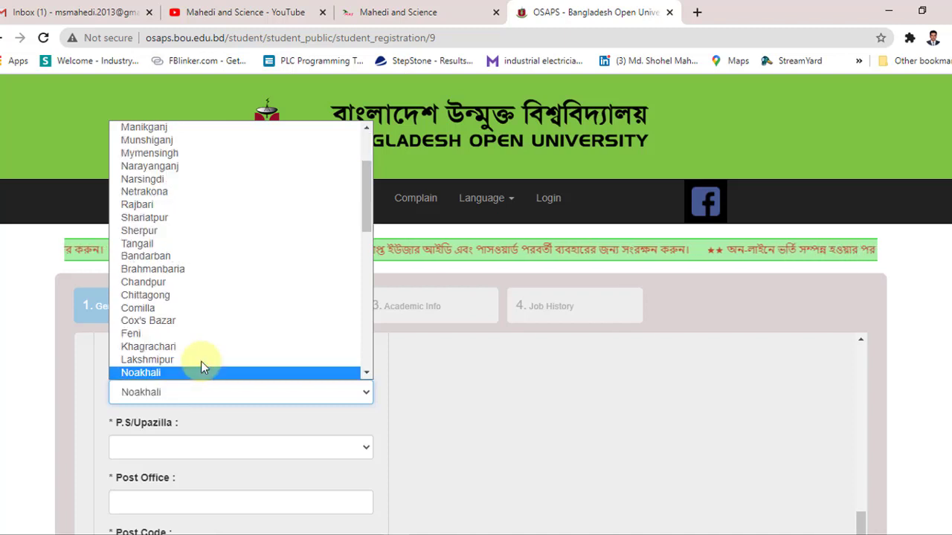
pyautogui.press('n')
pyautogui.press('n')
pyautogui.press('n')
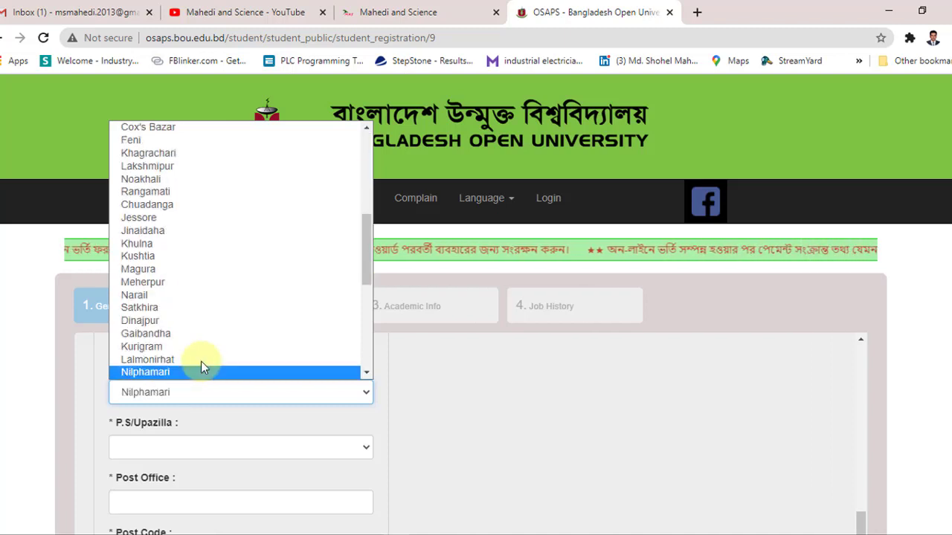
pyautogui.press('n')
pyautogui.press('n')
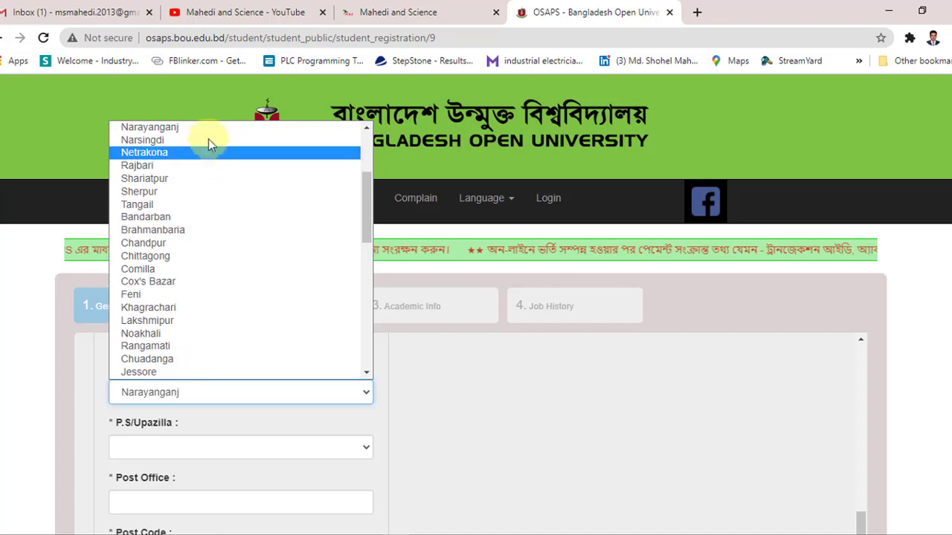
pyautogui.click(208, 130)
pyautogui.scroll(-1, 215, 392)
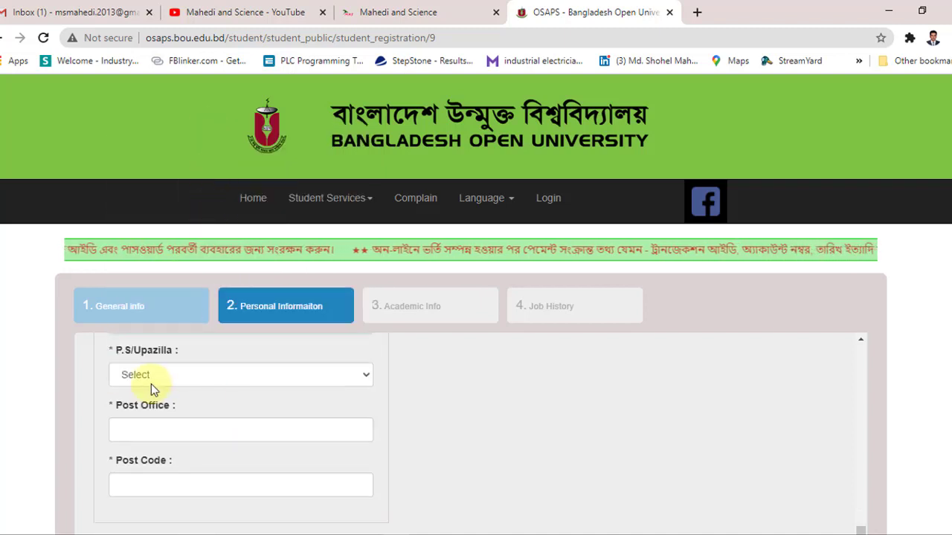
# Step: Select the present address upazilla and fill post office and post code from suggestions
pyautogui.click(192, 380)
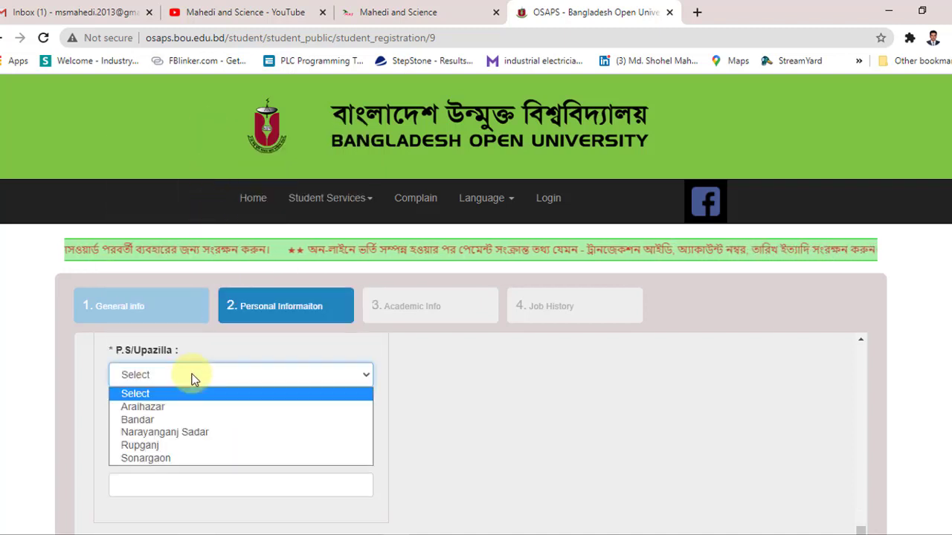
pyautogui.click(197, 433)
pyautogui.click(200, 431)
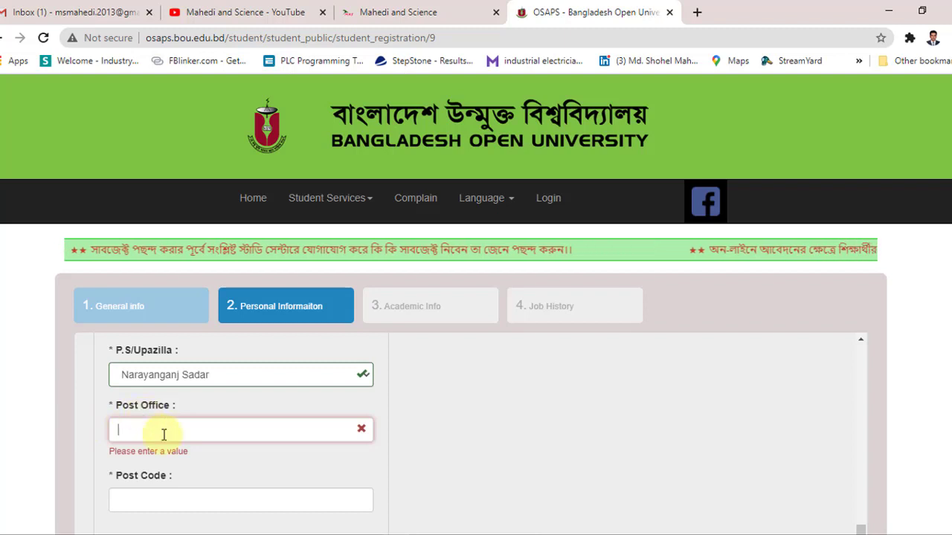
pyautogui.write('S')
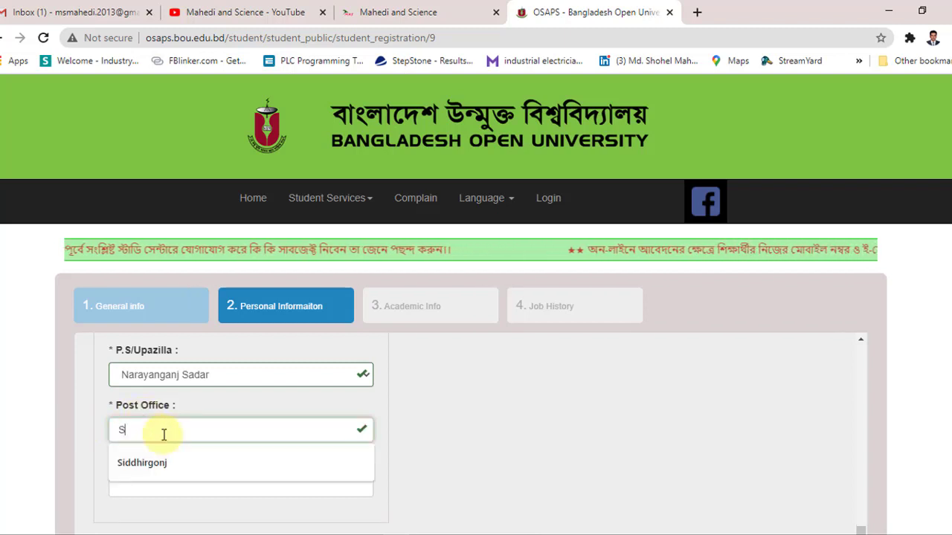
pyautogui.write('iddhirgonj')
pyautogui.click(172, 467)
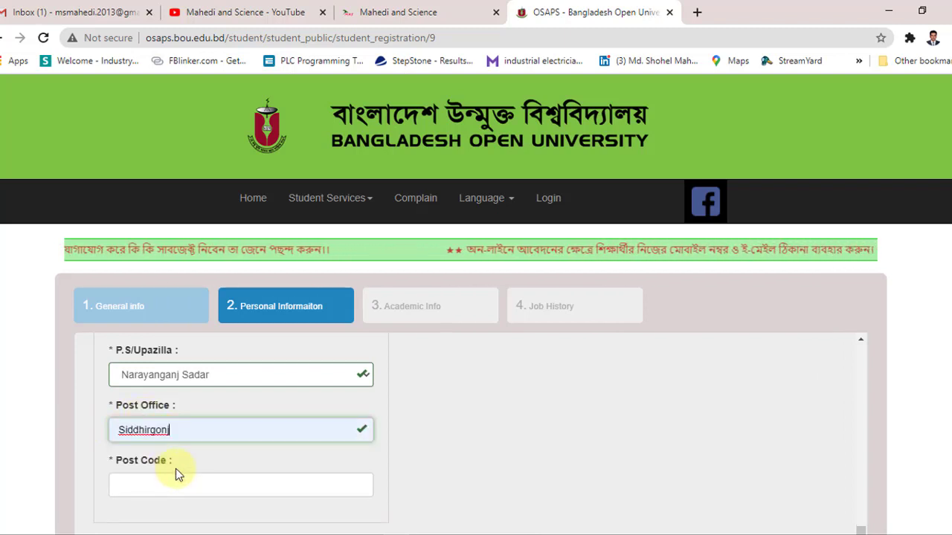
pyautogui.scroll(-2, 171, 435)
pyautogui.scroll(1, 170, 429)
pyautogui.click(132, 410)
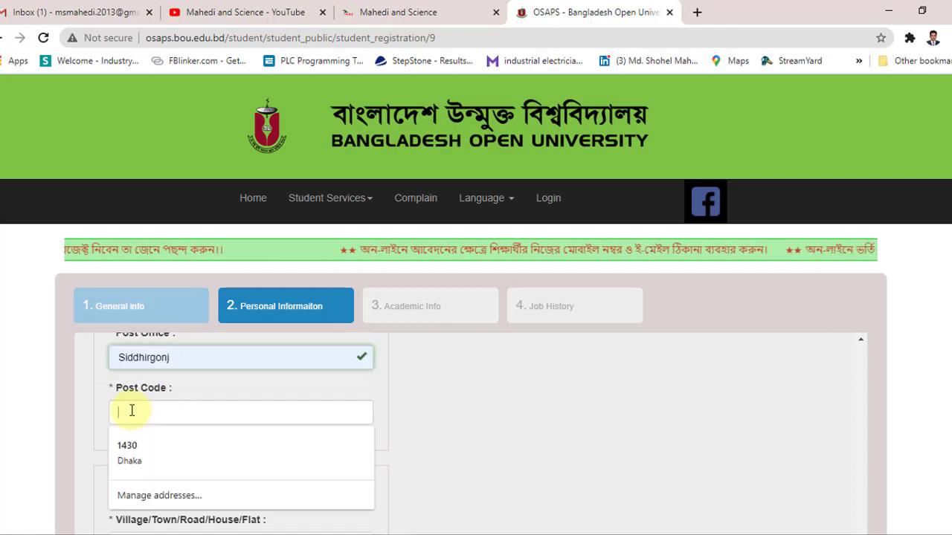
pyautogui.click(151, 442)
pyautogui.scroll(-1, 170, 433)
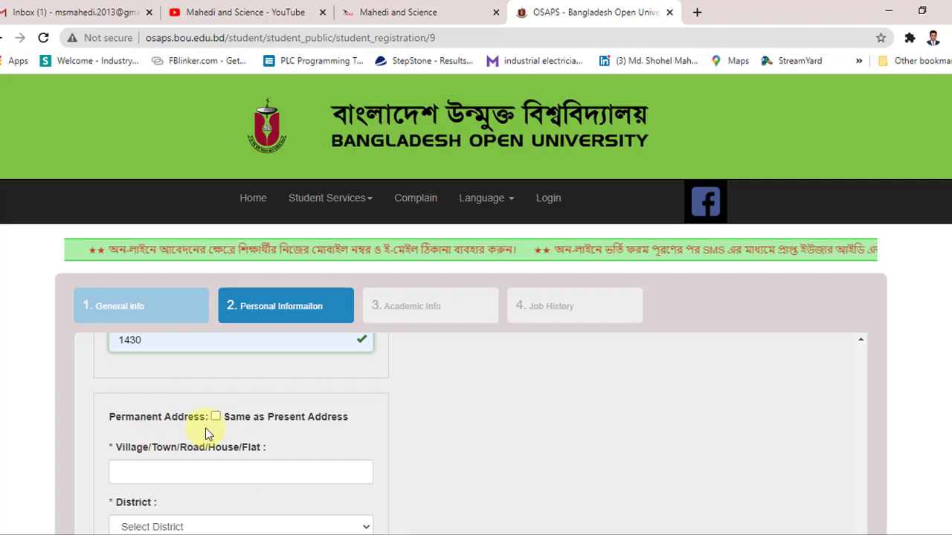
# Step: Paste the permanent address village from the notes and select its district
pyautogui.scroll(-1, 206, 426)
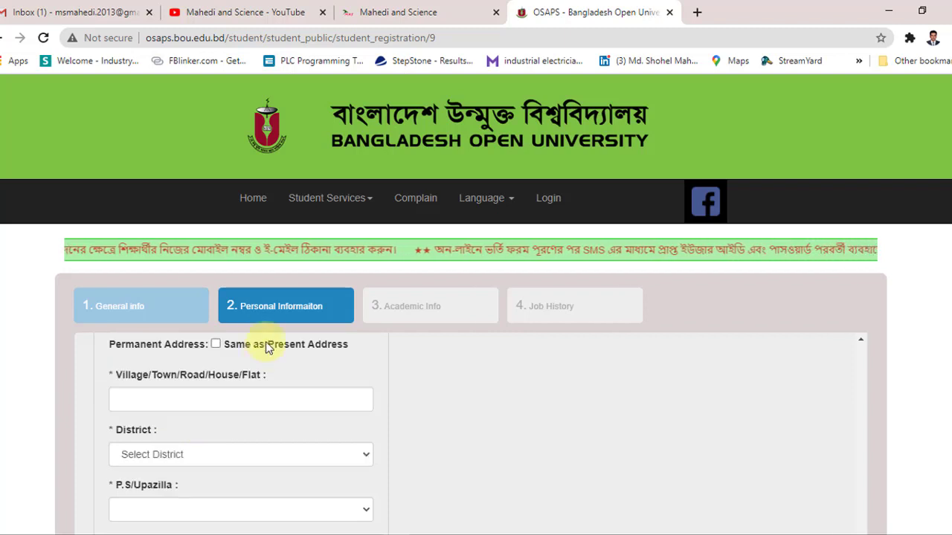
pyautogui.click(216, 344)
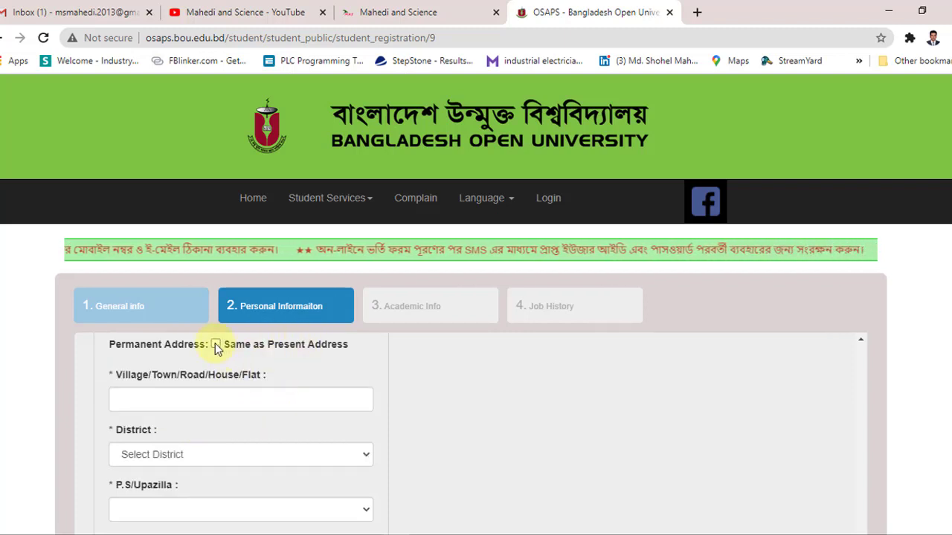
pyautogui.click(215, 344)
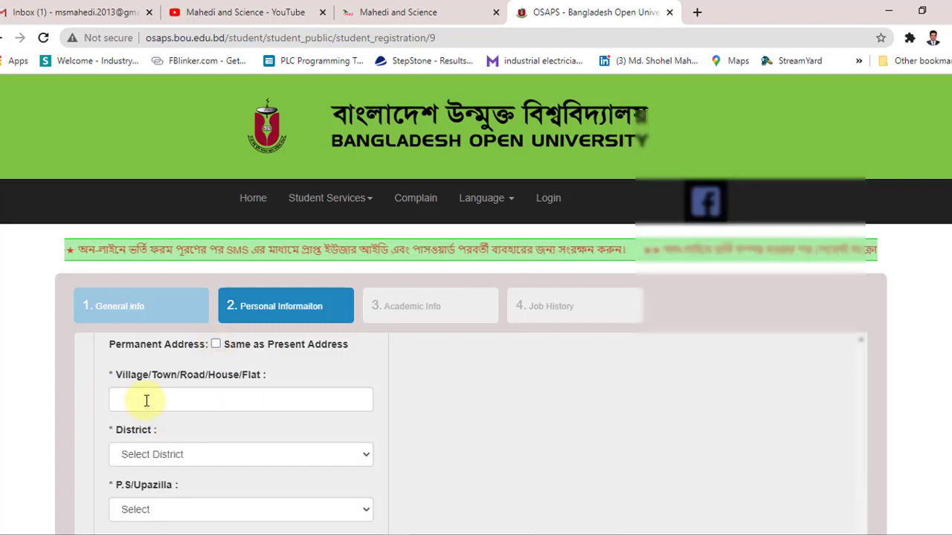
pyautogui.hotkey('alt', 'Tab')
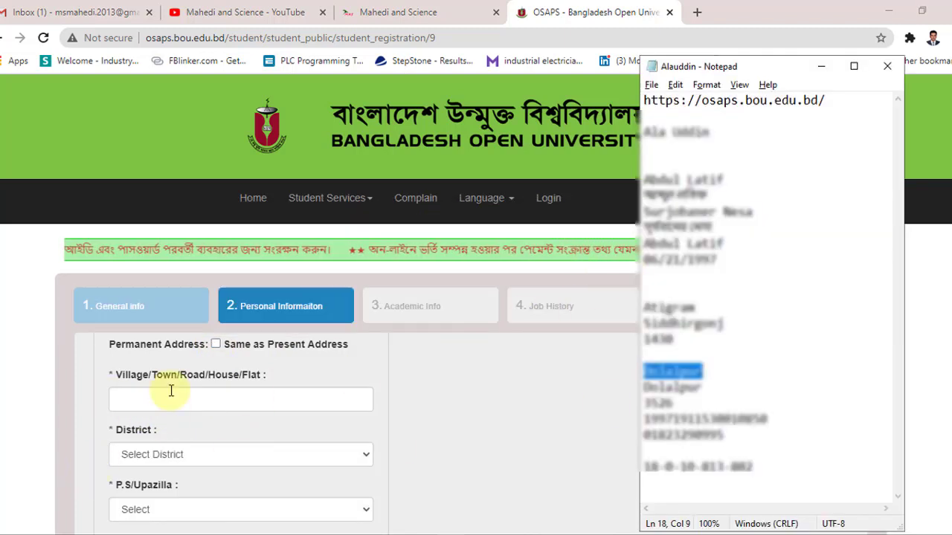
pyautogui.click(171, 394)
pyautogui.write('Dolalpur')
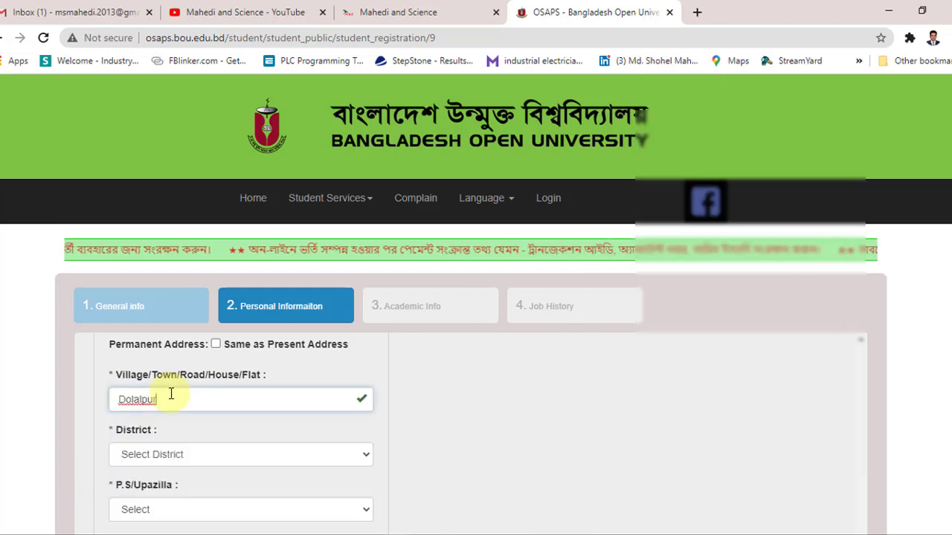
pyautogui.click(183, 458)
pyautogui.scroll(-1, 197, 422)
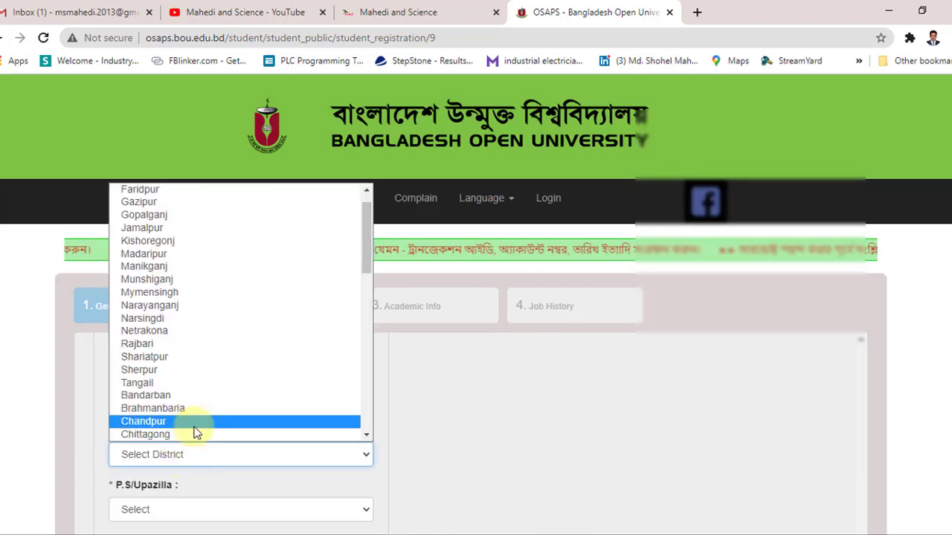
pyautogui.press('Down')
pyautogui.press('Down')
pyautogui.press('Down')
pyautogui.press('Down')
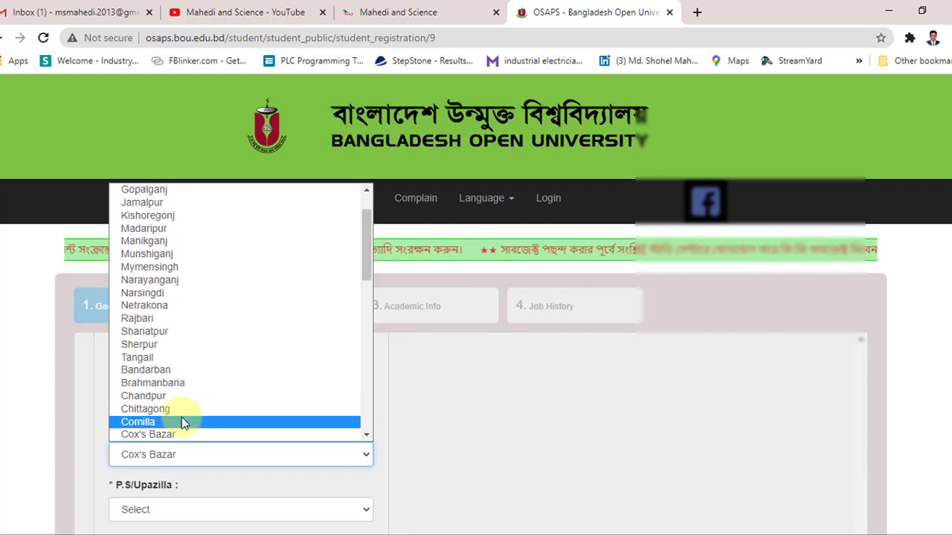
pyautogui.click(183, 421)
# Step: Select the permanent address upazilla and type its post office and post code
pyautogui.scroll(-1, 182, 417)
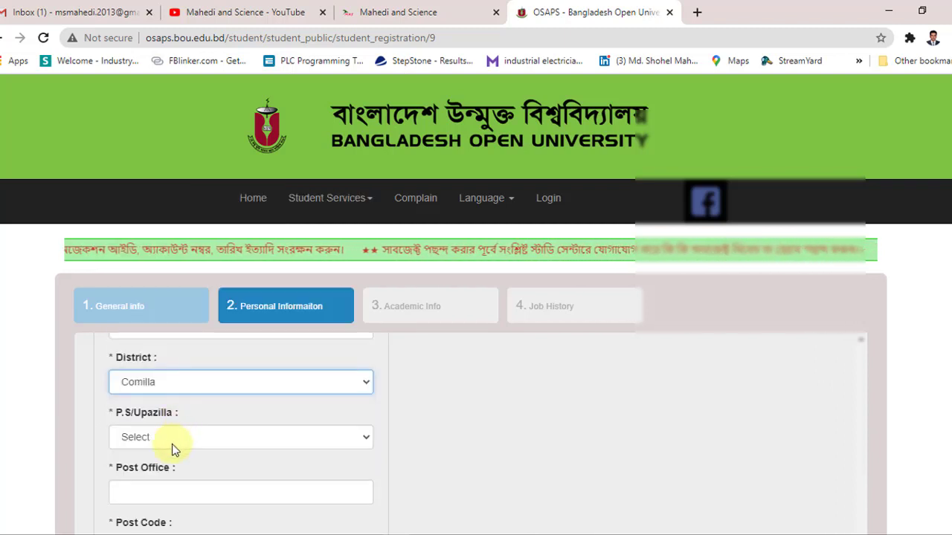
pyautogui.click(171, 444)
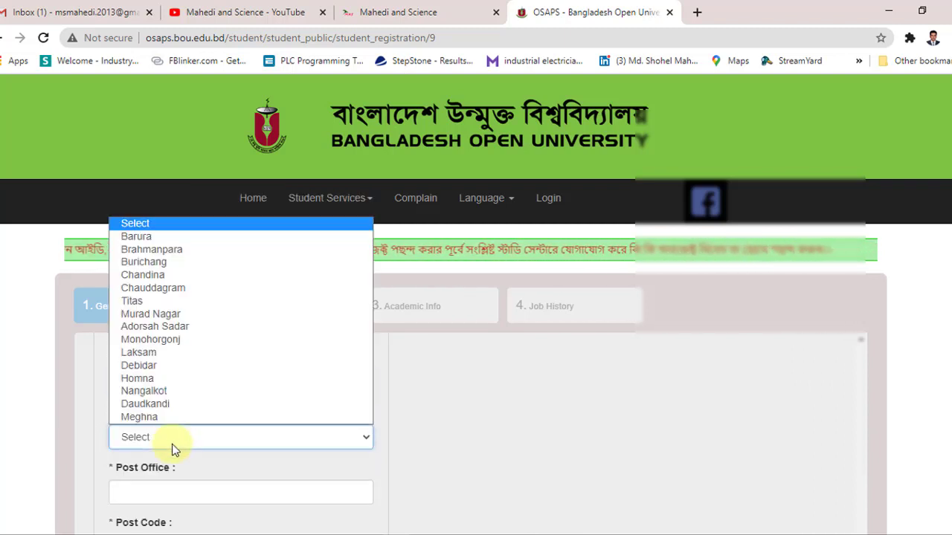
pyautogui.click(214, 249)
pyautogui.scroll(-1, 223, 334)
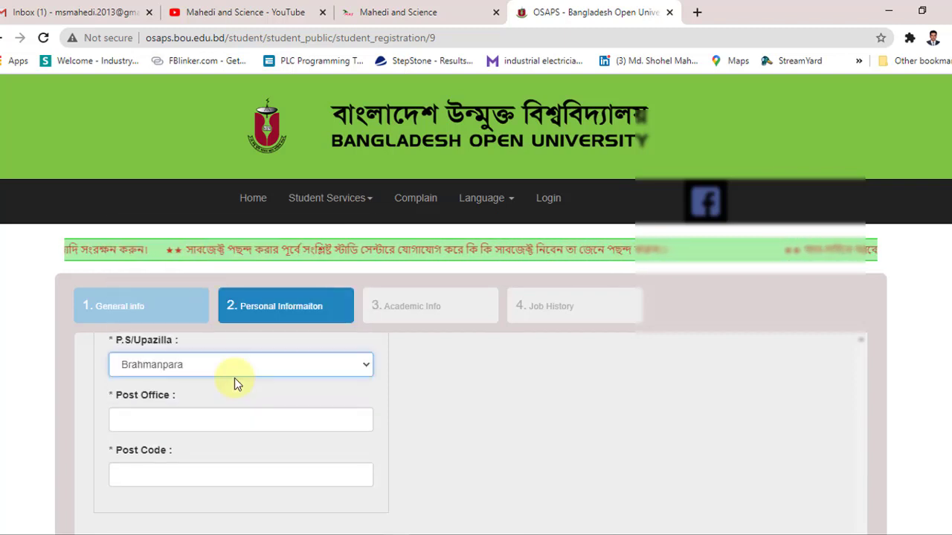
pyautogui.click(193, 425)
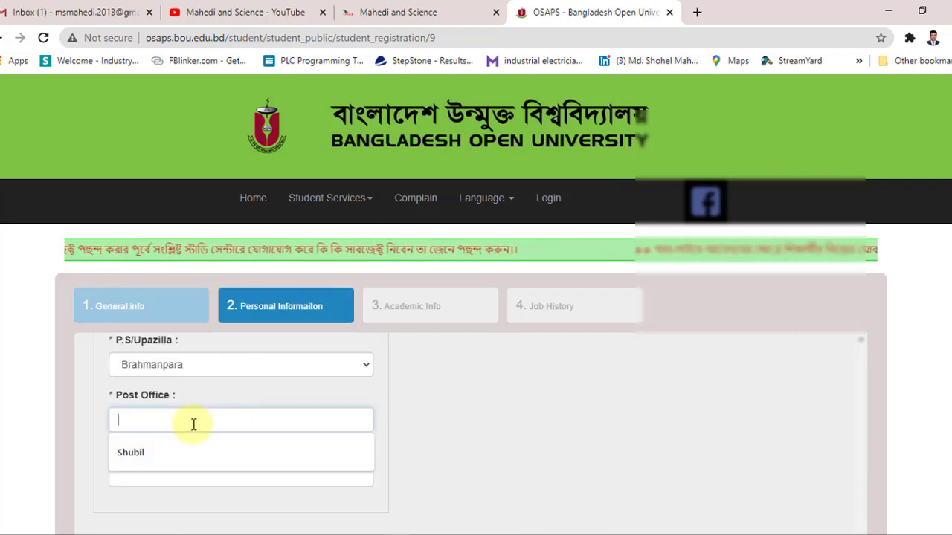
pyautogui.write('Dolalpur')
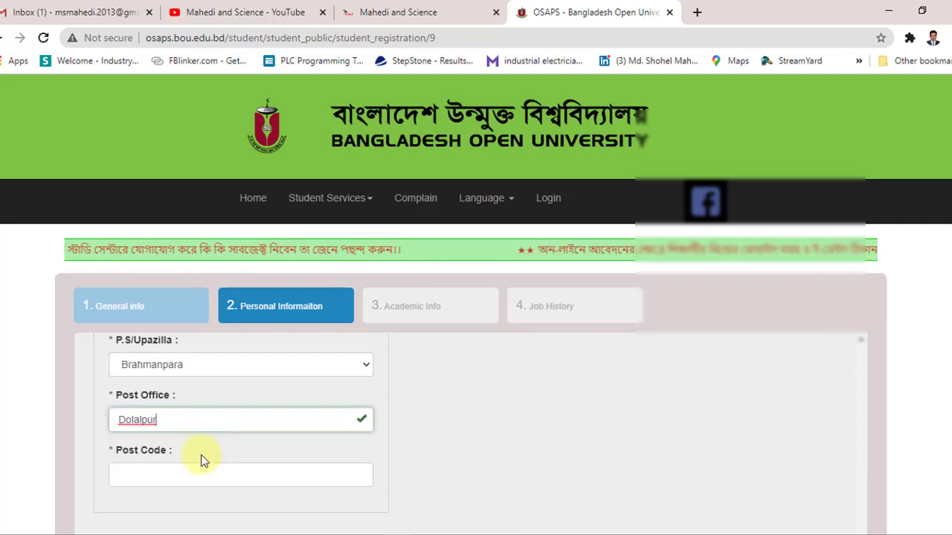
pyautogui.click(196, 471)
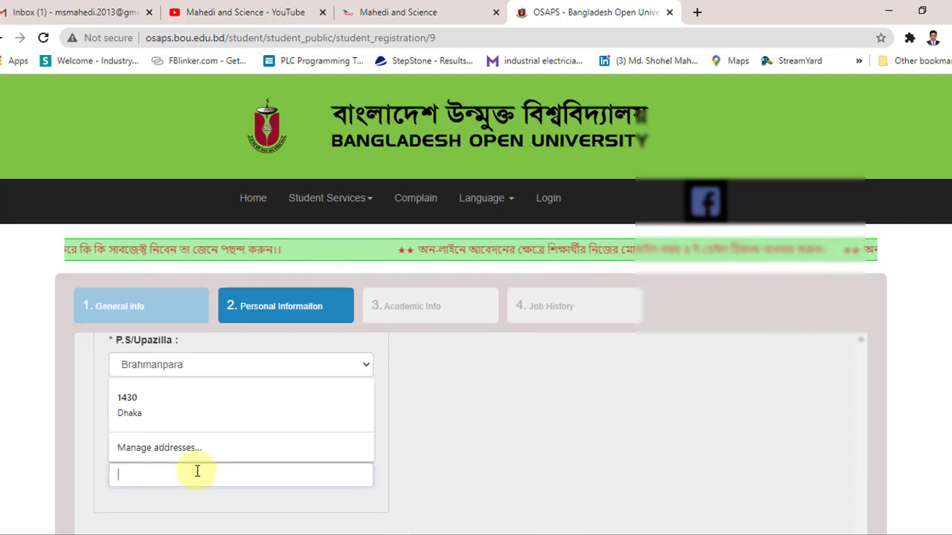
pyautogui.write('3')
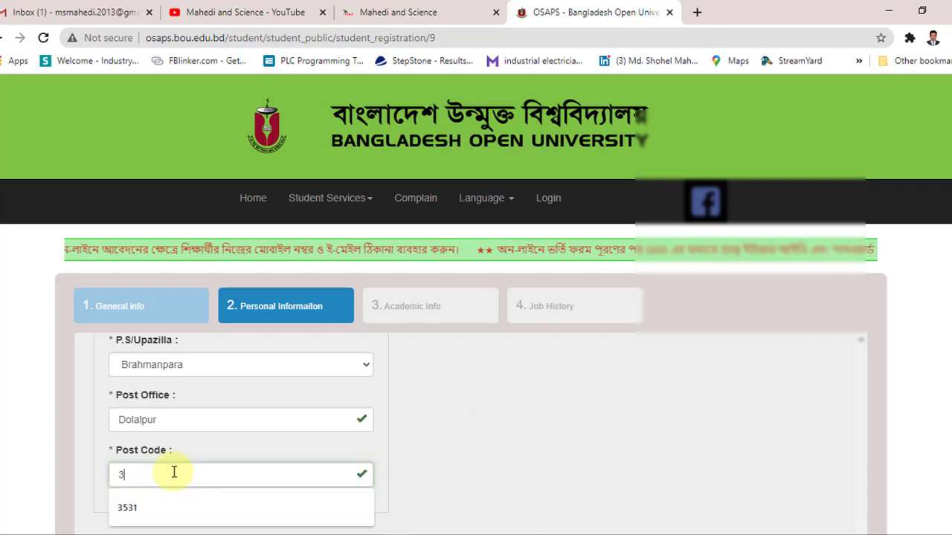
pyautogui.write('526')
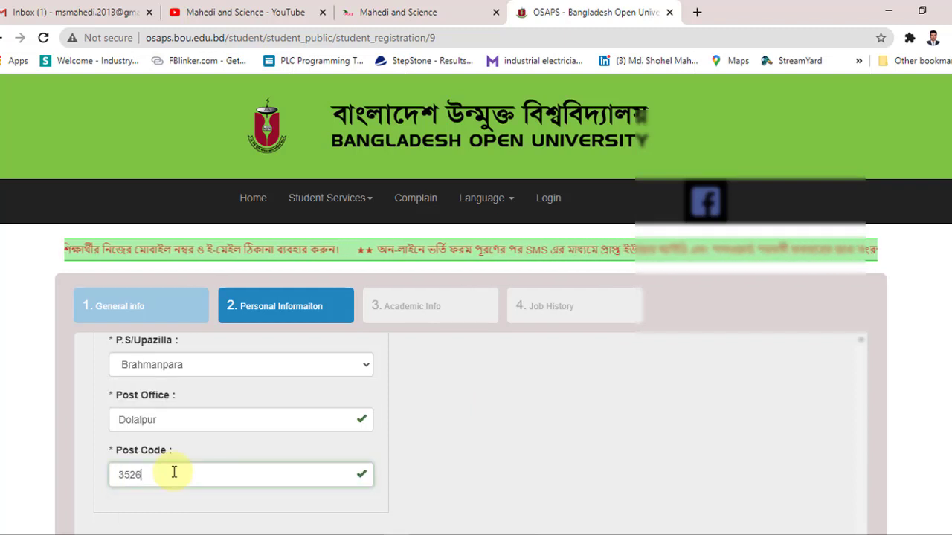
pyautogui.scroll(-1, 179, 493)
pyautogui.scroll(-1, 198, 457)
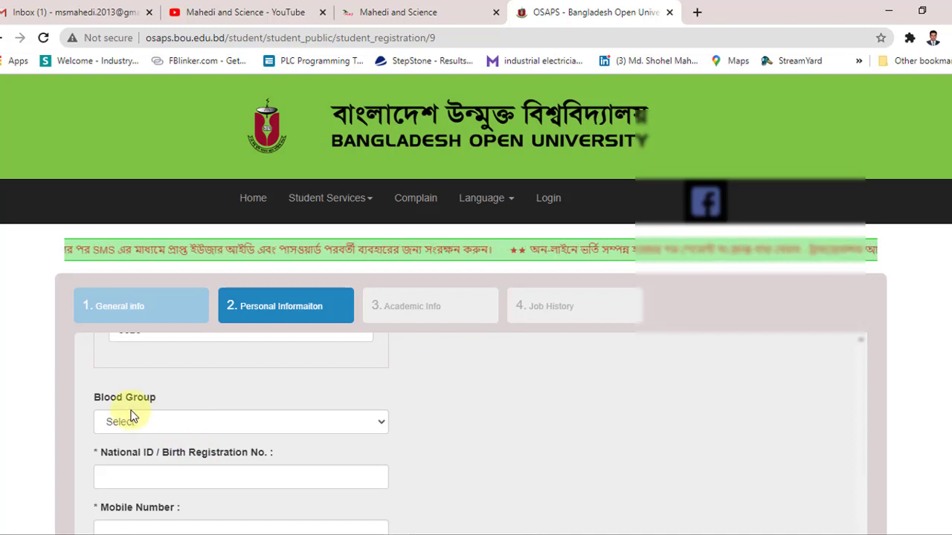
# Step: Copy the applicant's National ID from the notes into the National ID field
pyautogui.scroll(-1, 145, 415)
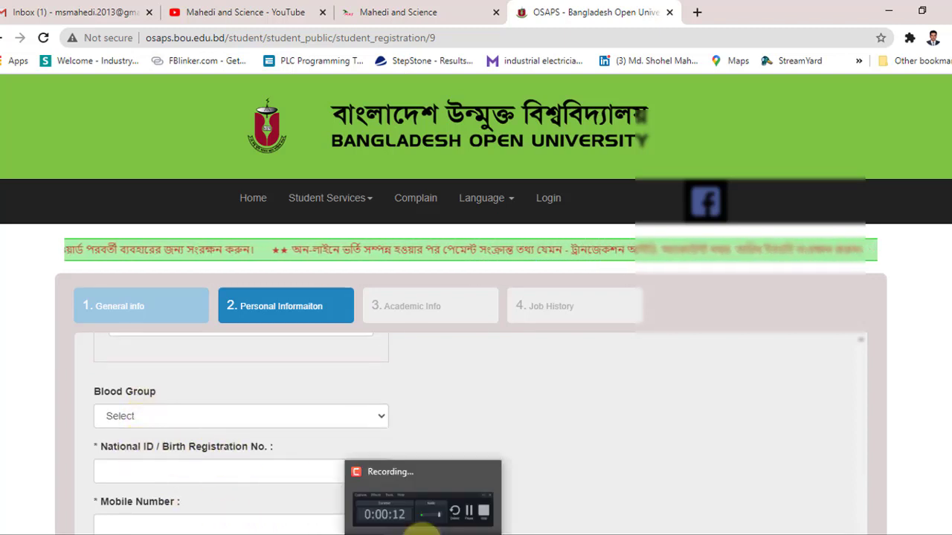
pyautogui.click(446, 534)
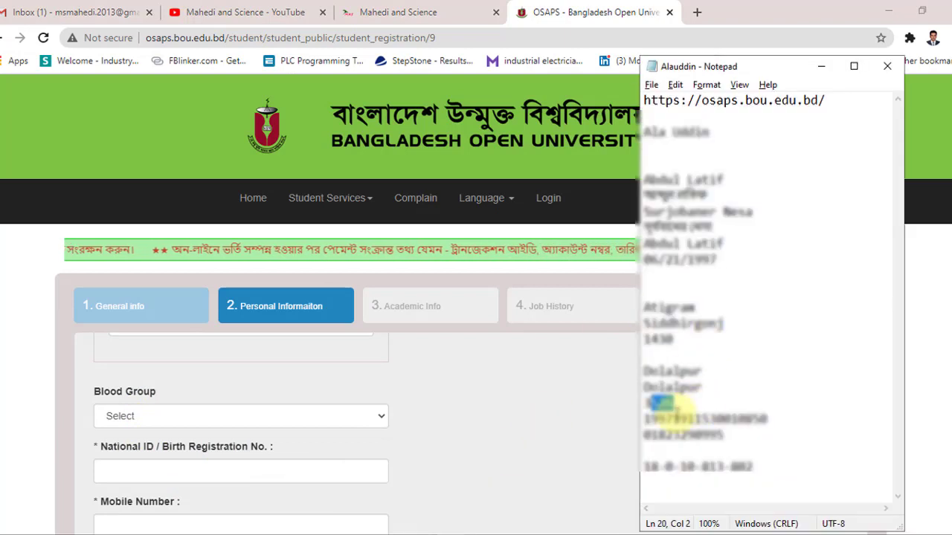
pyautogui.moveTo(644, 418); pyautogui.dragTo(774, 417)
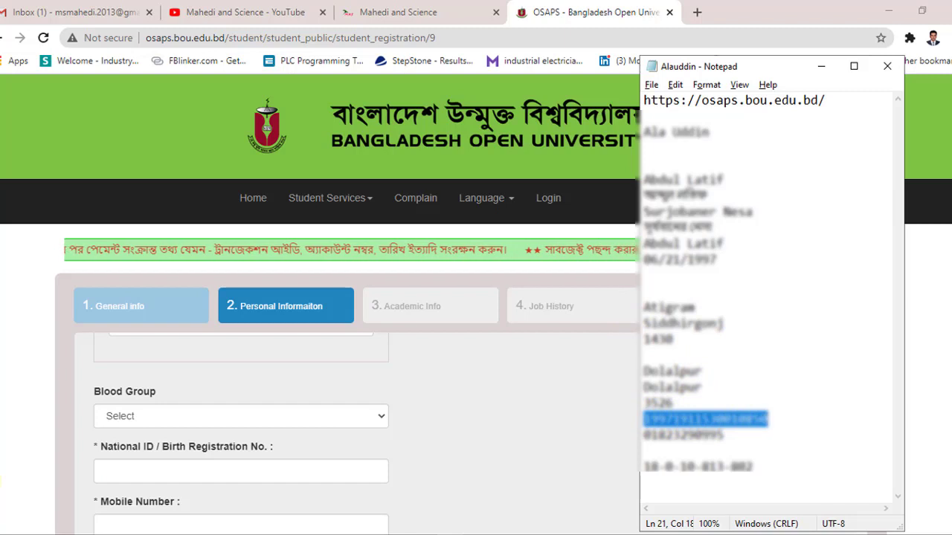
pyautogui.click(121, 471)
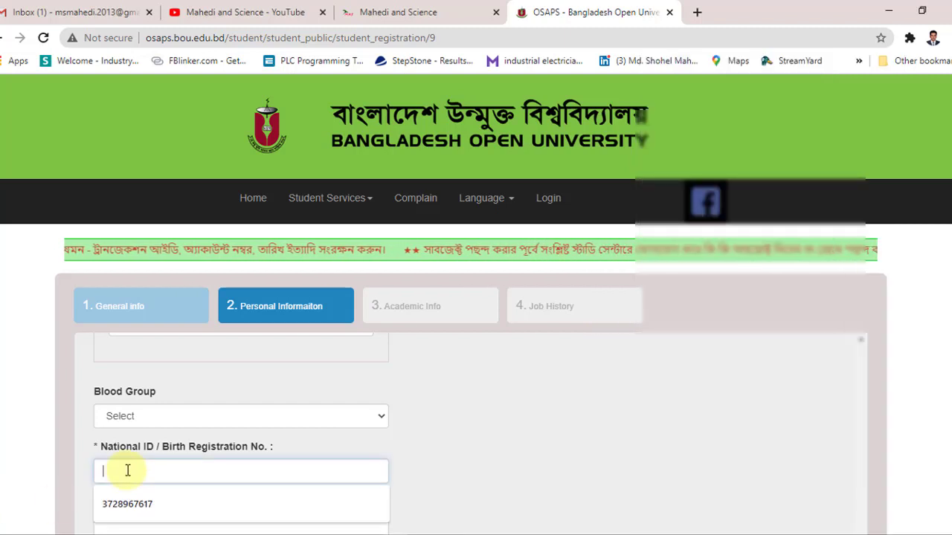
pyautogui.hotkey('ctrl', 'v')
# Step: Copy the applicant's phone number from the notes into the Mobile Number field
pyautogui.scroll(-1, 151, 471)
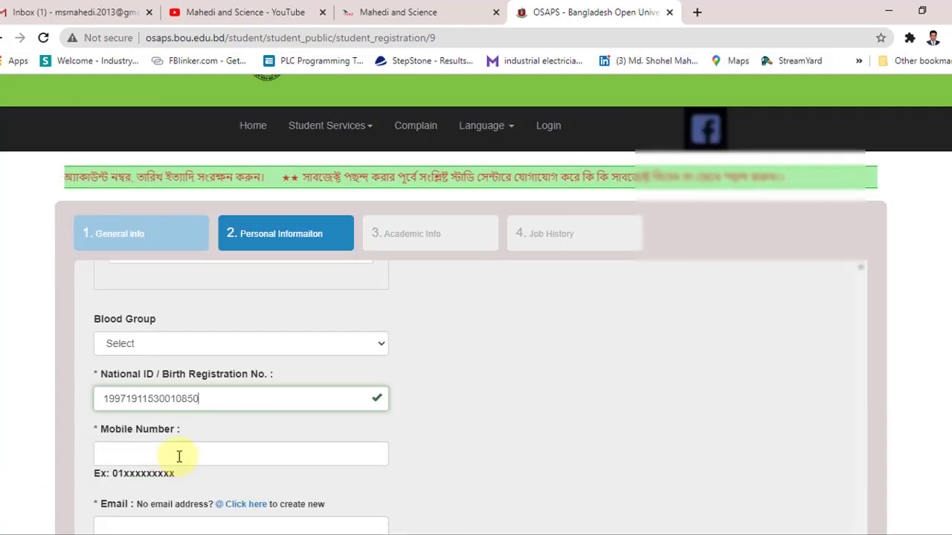
pyautogui.hotkey('alt', 'Tab')
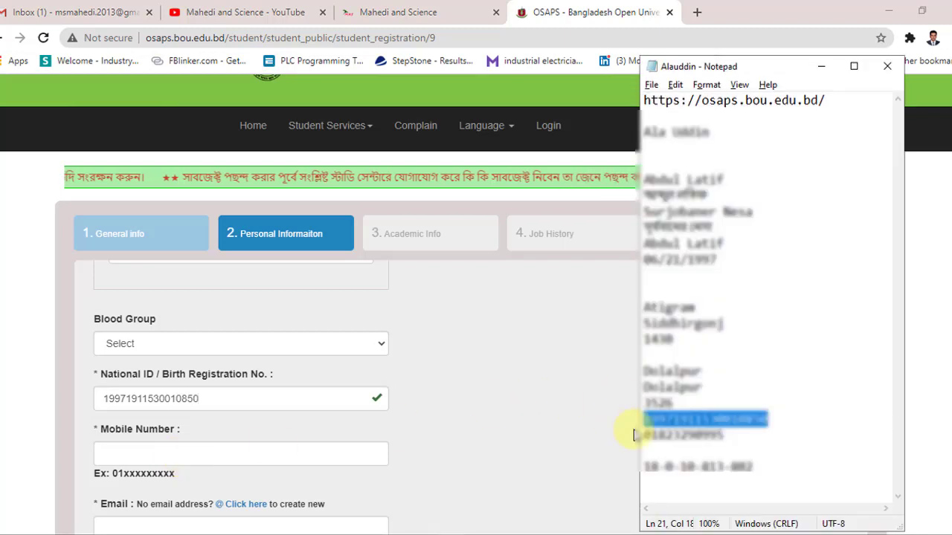
pyautogui.moveTo(646, 435); pyautogui.dragTo(701, 435)
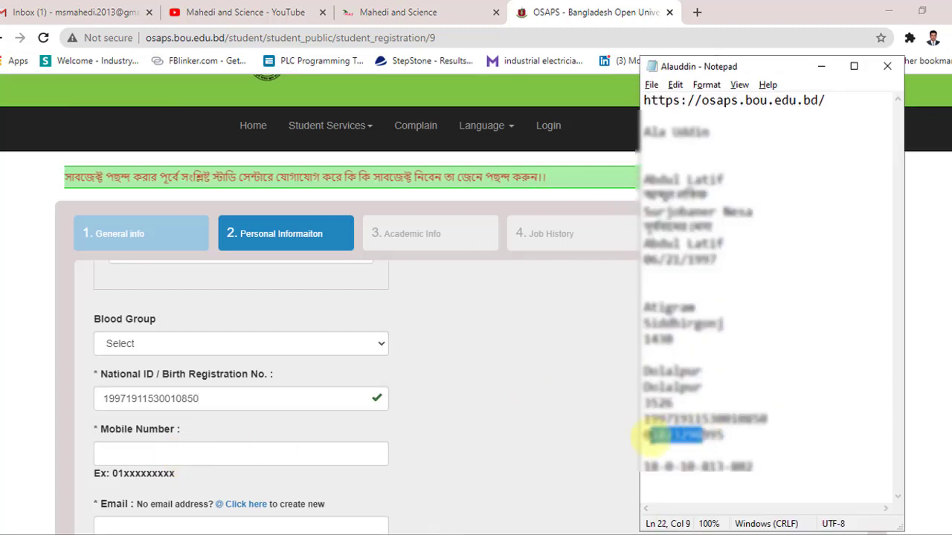
pyautogui.doubleClick(645, 435)
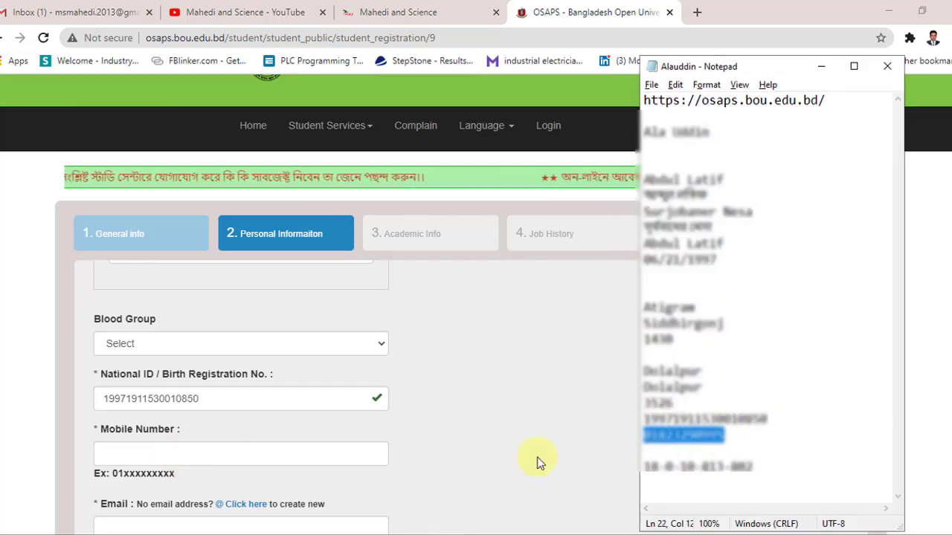
pyautogui.click(159, 449)
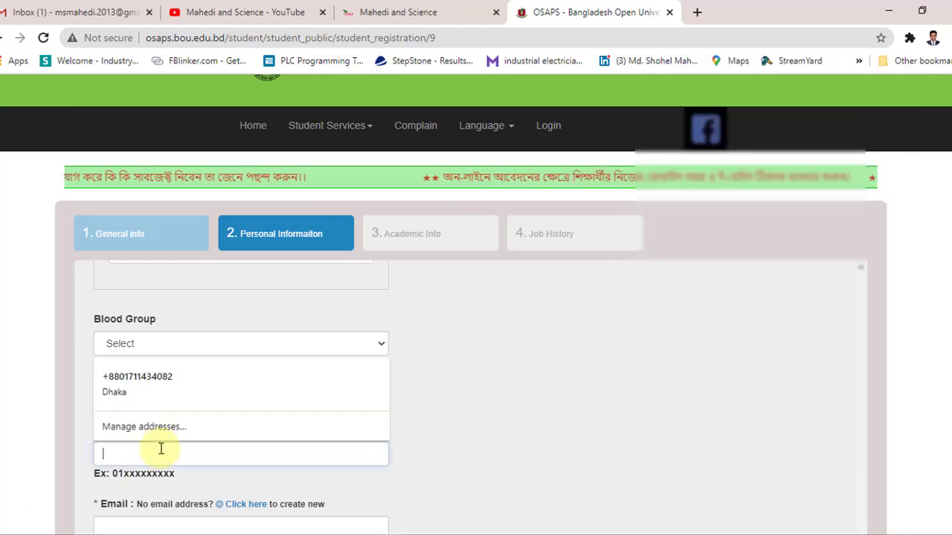
pyautogui.hotkey('ctrl', 'v')
# Step: Fill the Email field from Chrome's saved autofill suggestion
pyautogui.scroll(-1, 206, 442)
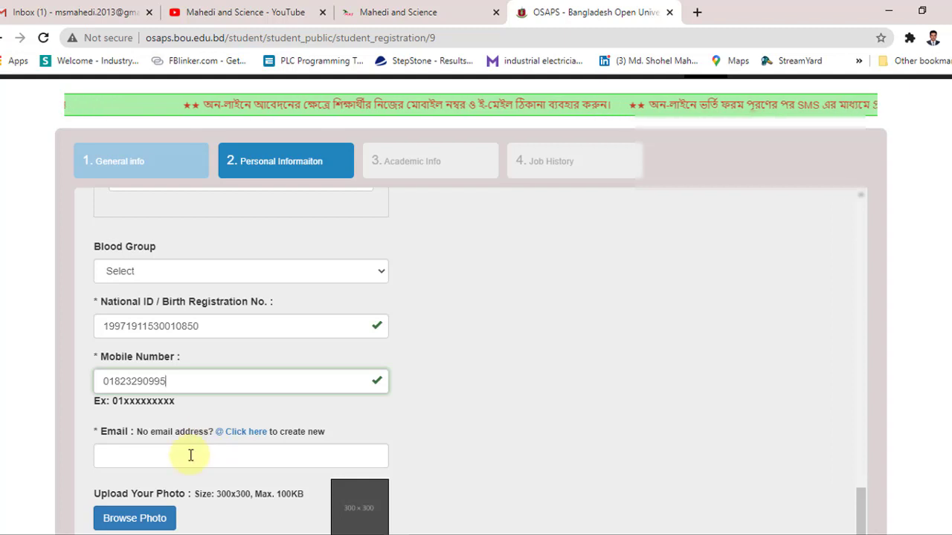
pyautogui.hotkey('alt', 'Tab')
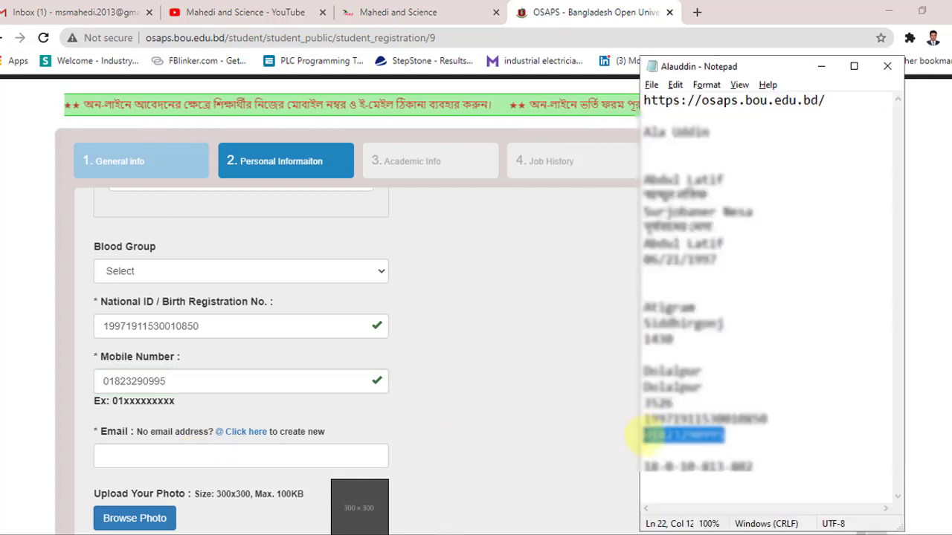
pyautogui.scroll(-1, 249, 376)
pyautogui.click(215, 378)
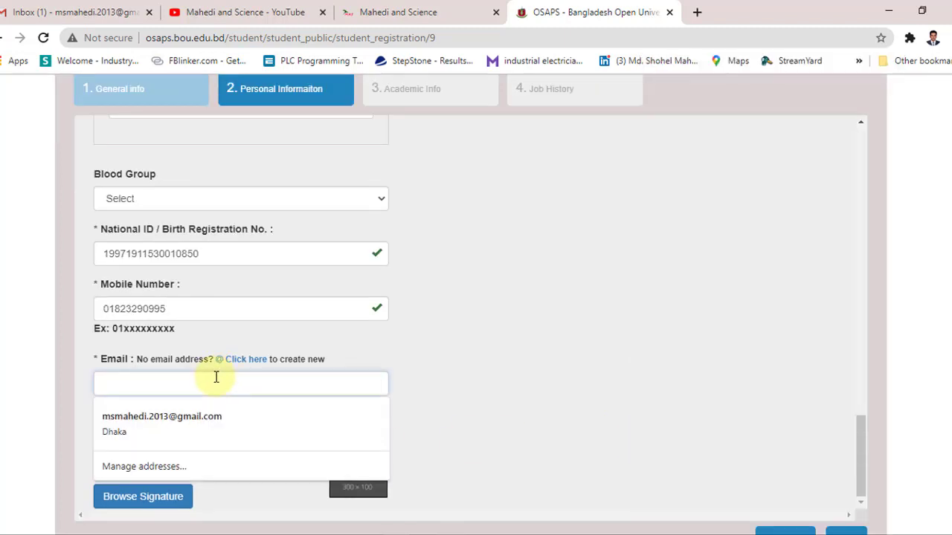
pyautogui.click(215, 413)
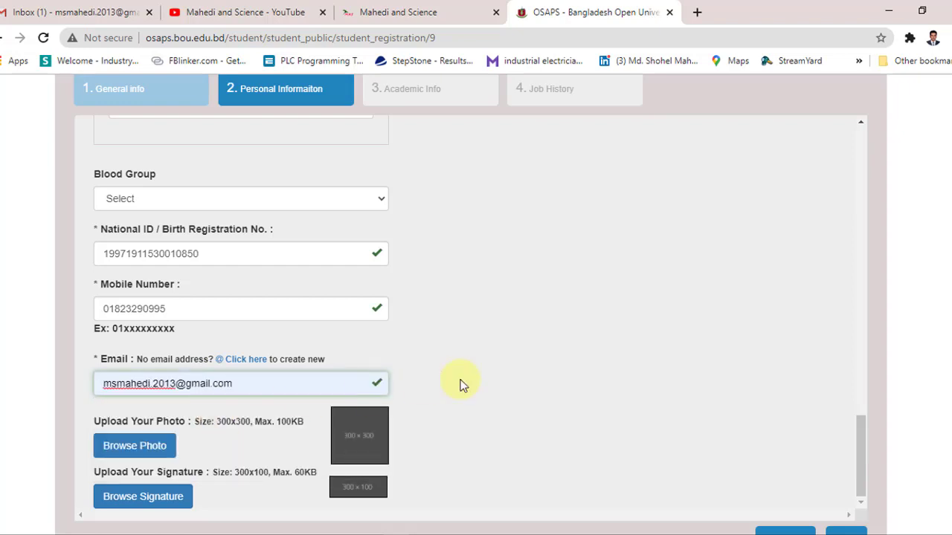
pyautogui.scroll(-1, 461, 385)
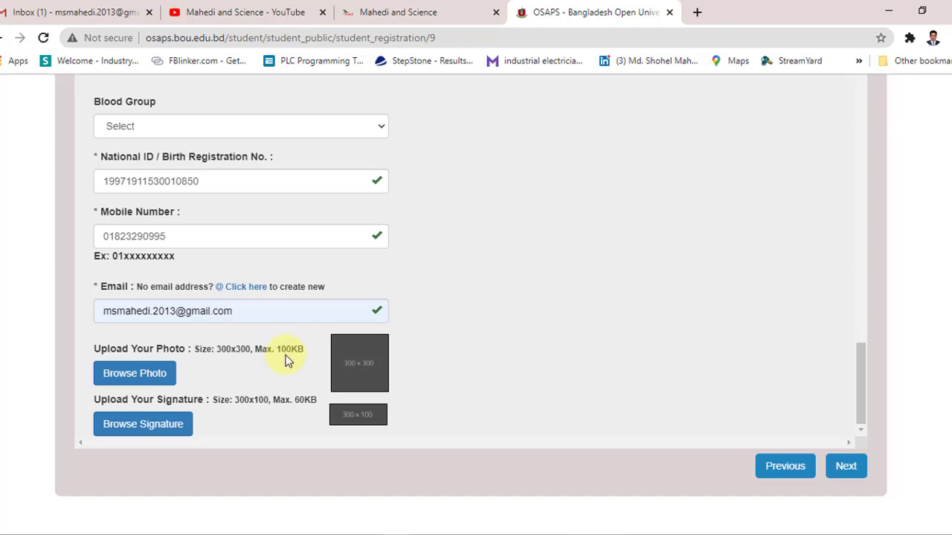
# Step: Upload the 300.300 photo file as the applicant's photo
pyautogui.click(130, 374)
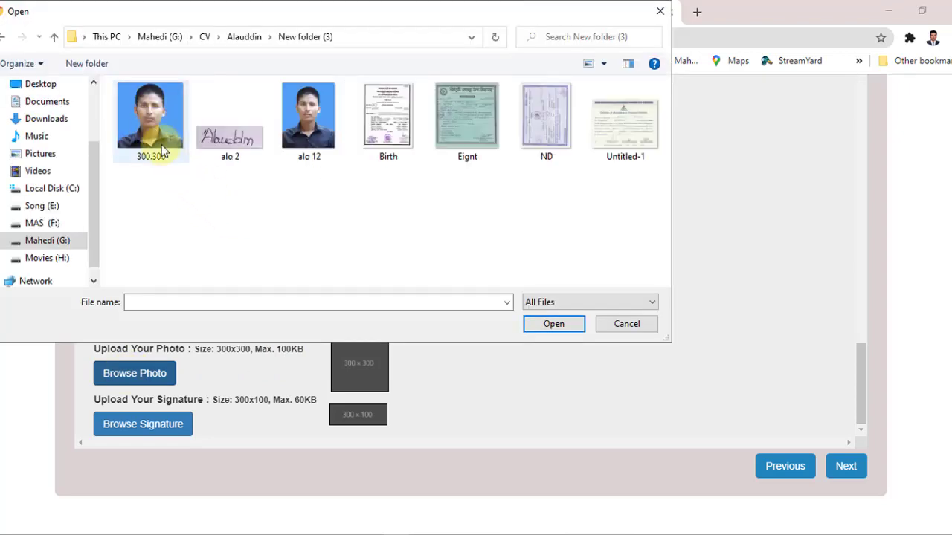
pyautogui.click(149, 138)
pyautogui.click(554, 325)
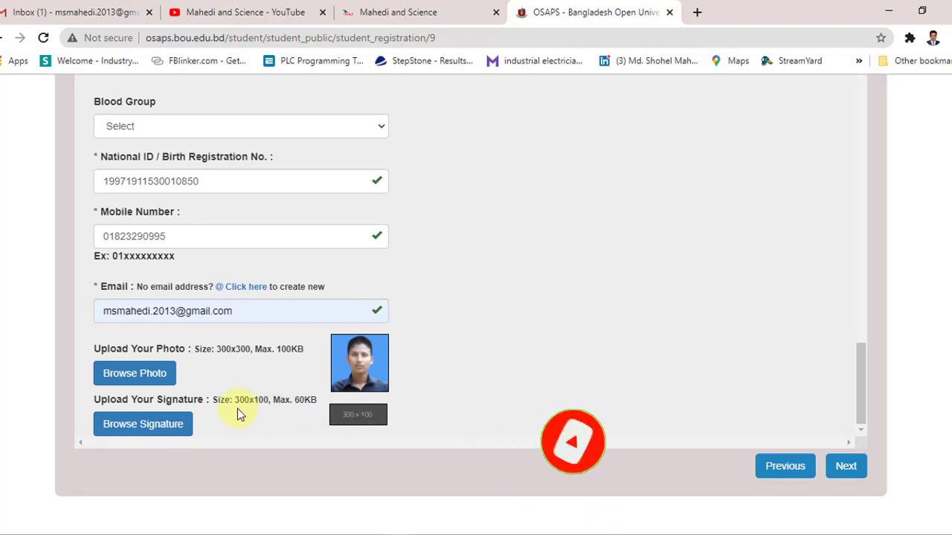
# Step: Upload the 'alo 2' image as the applicant's signature
pyautogui.click(171, 430)
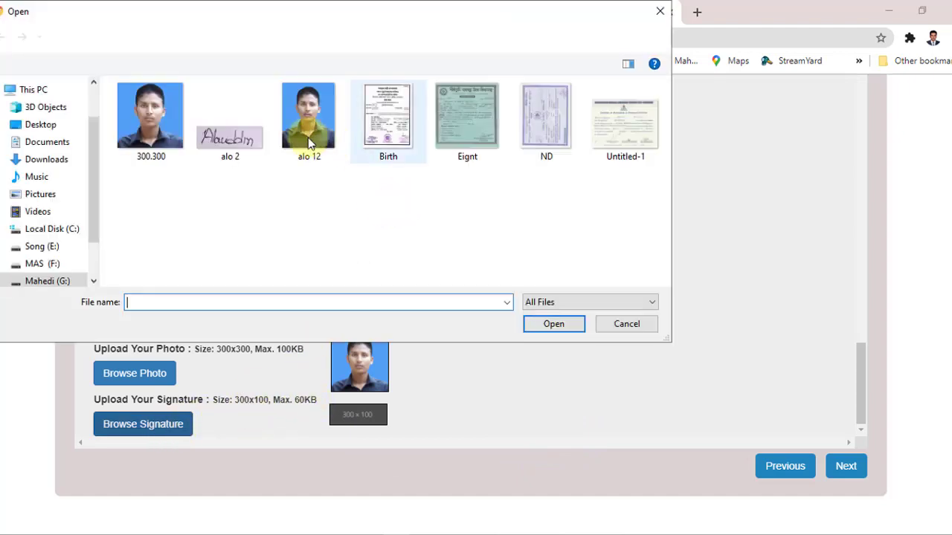
pyautogui.click(228, 139)
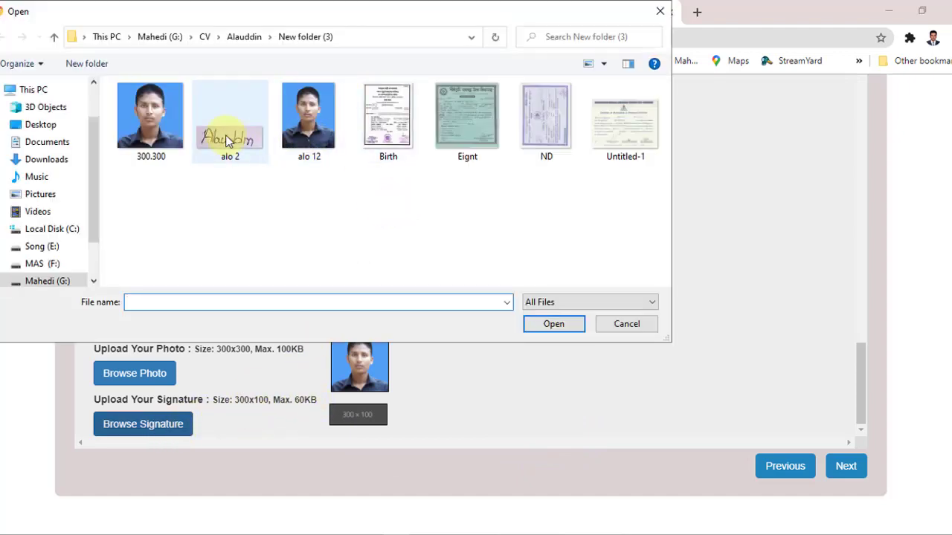
pyautogui.doubleClick(228, 140)
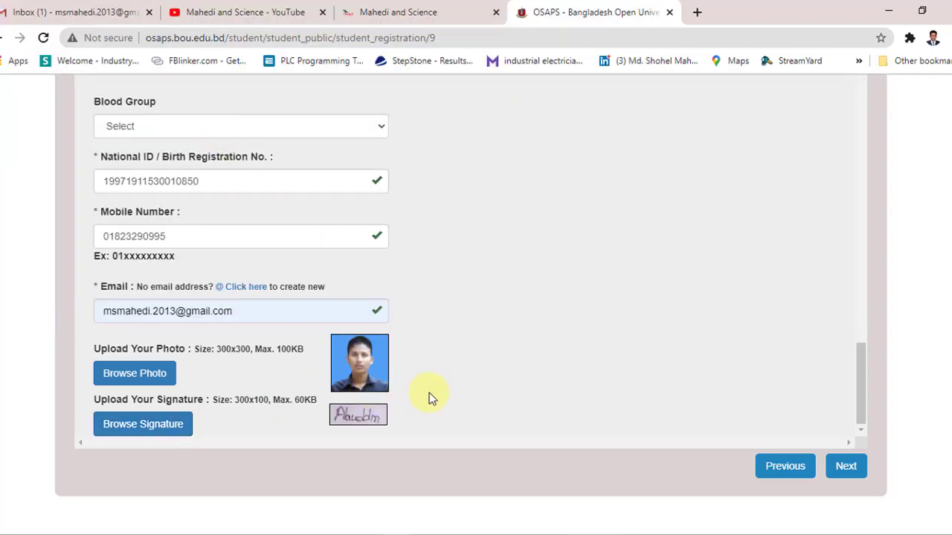
pyautogui.scroll(7, 453, 391)
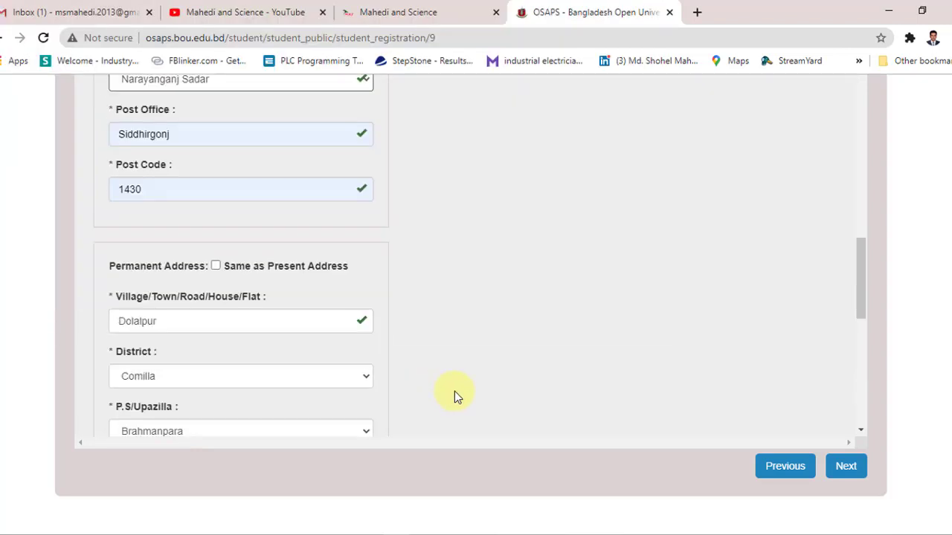
pyautogui.scroll(-7, 454, 392)
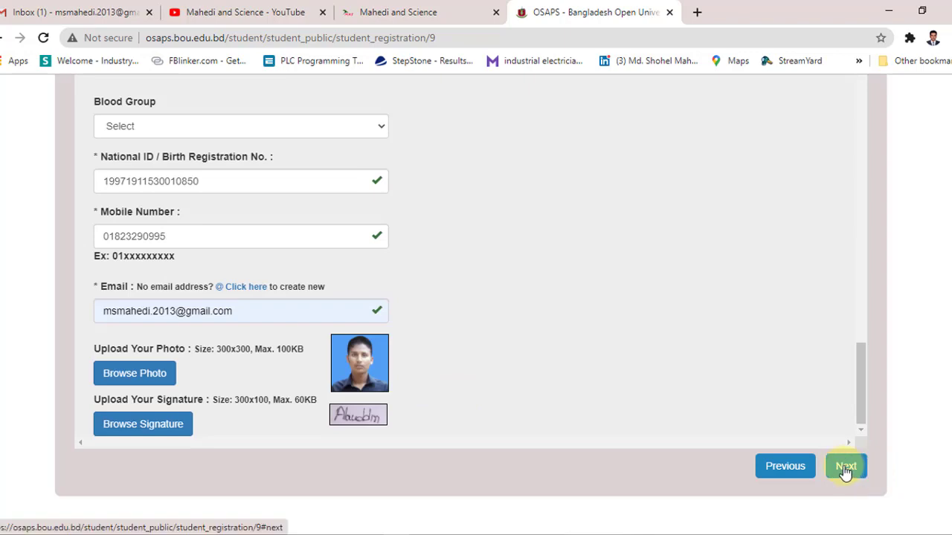
# Step: After Next flags the missing Blood Group, set it to B+ve
pyautogui.click(847, 466)
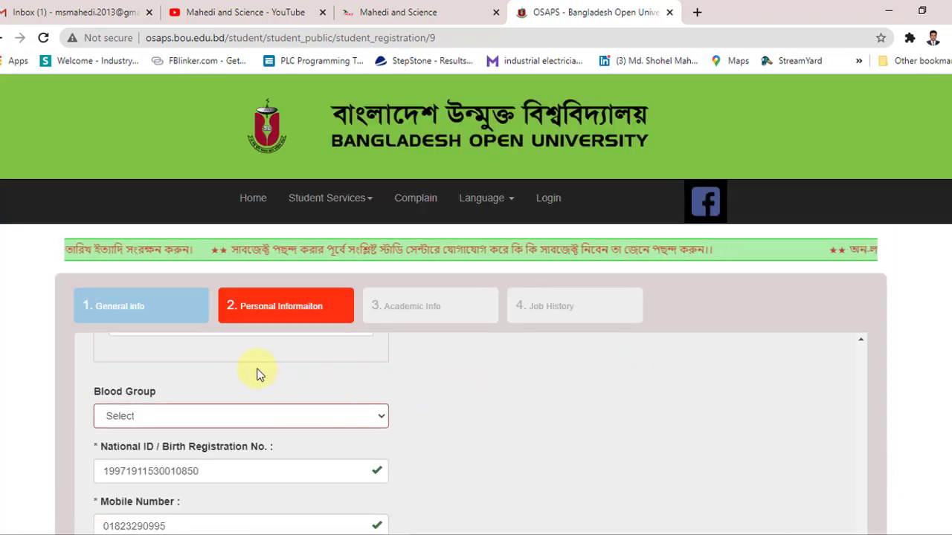
pyautogui.scroll(-2, 259, 374)
pyautogui.scroll(-3, 259, 374)
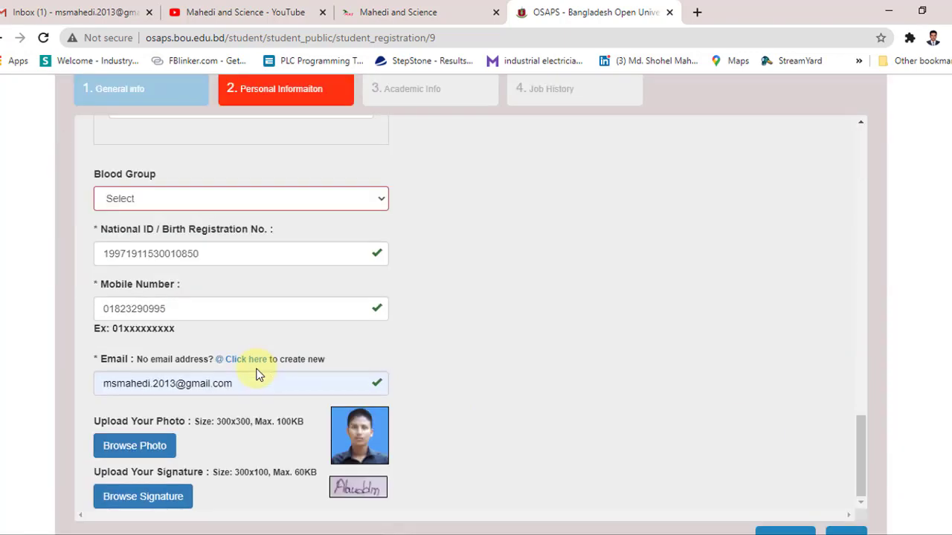
pyautogui.scroll(4, 255, 374)
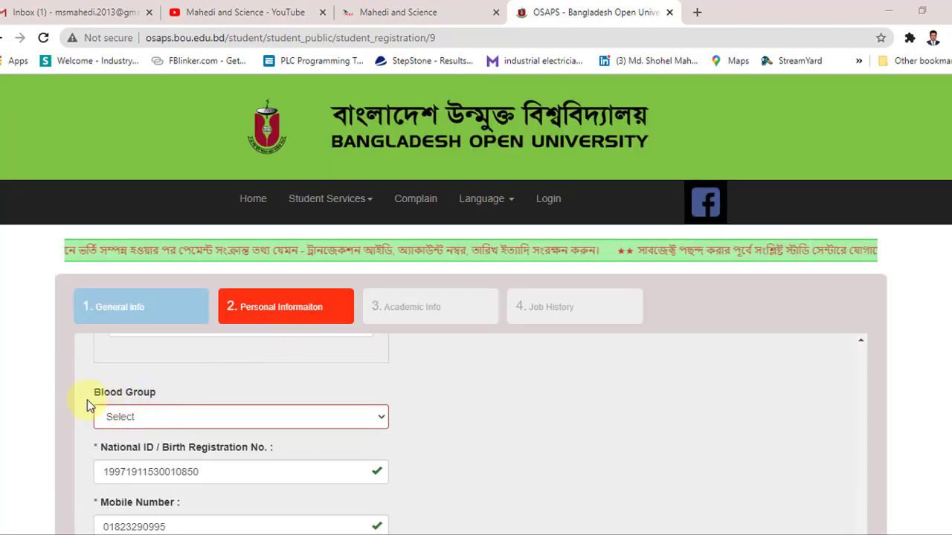
pyautogui.click(162, 418)
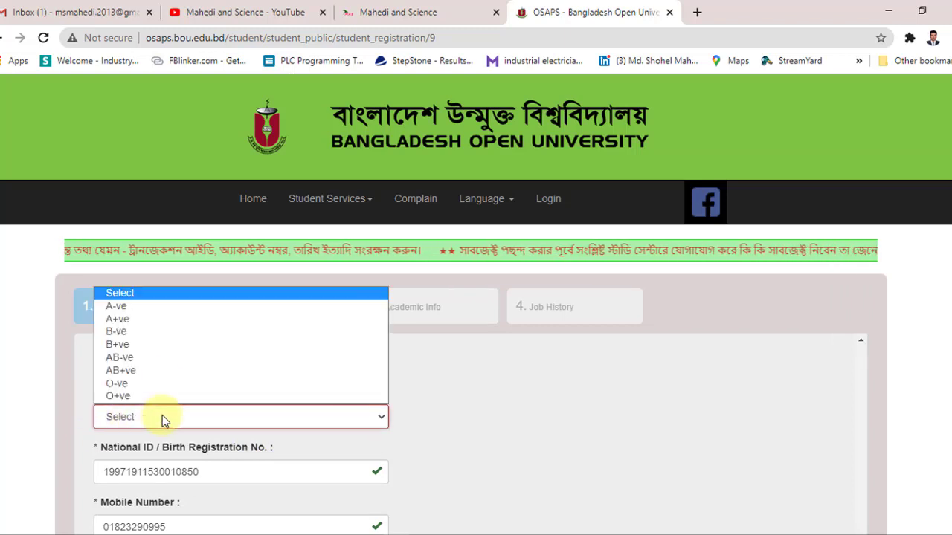
pyautogui.click(159, 344)
pyautogui.scroll(-5, 470, 430)
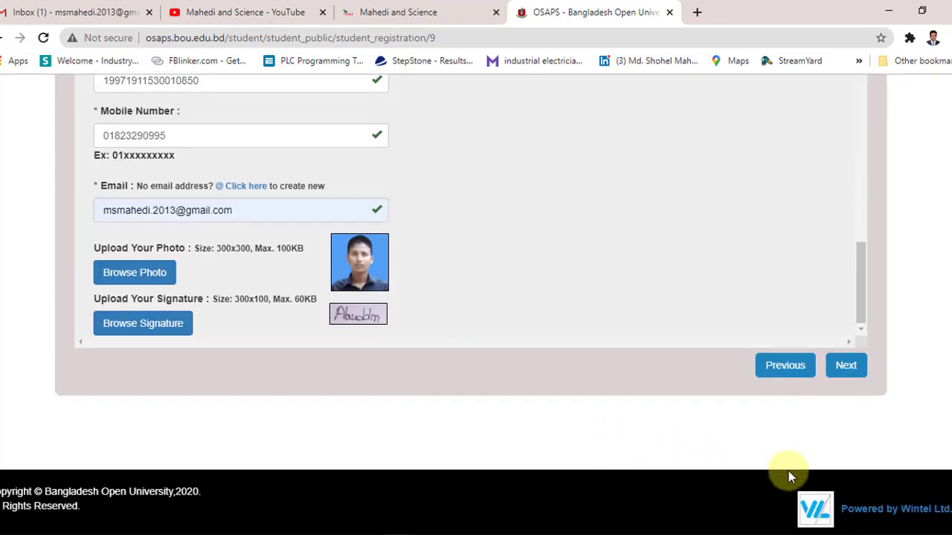
# Step: On the Academic Info step, choose Secondary School Certificate with the Science group
pyautogui.click(846, 366)
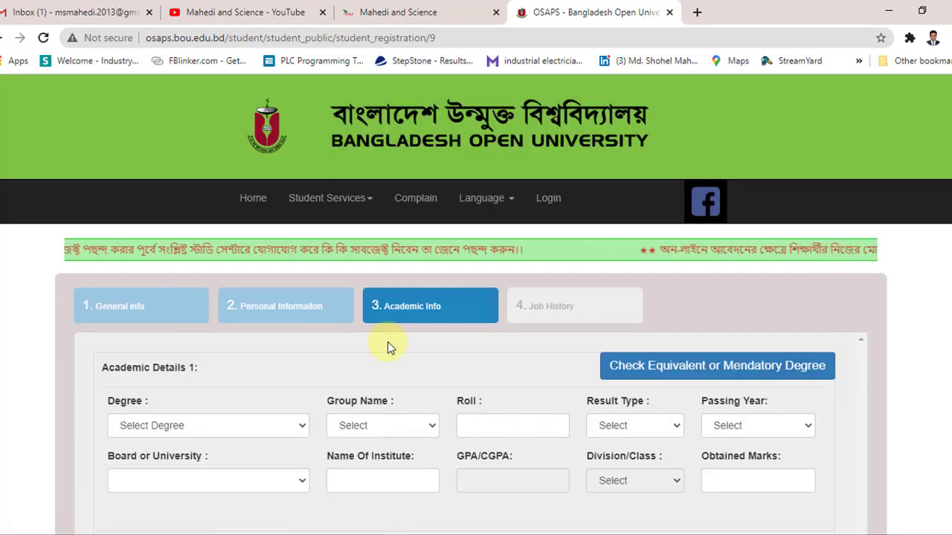
pyautogui.scroll(-1, 425, 312)
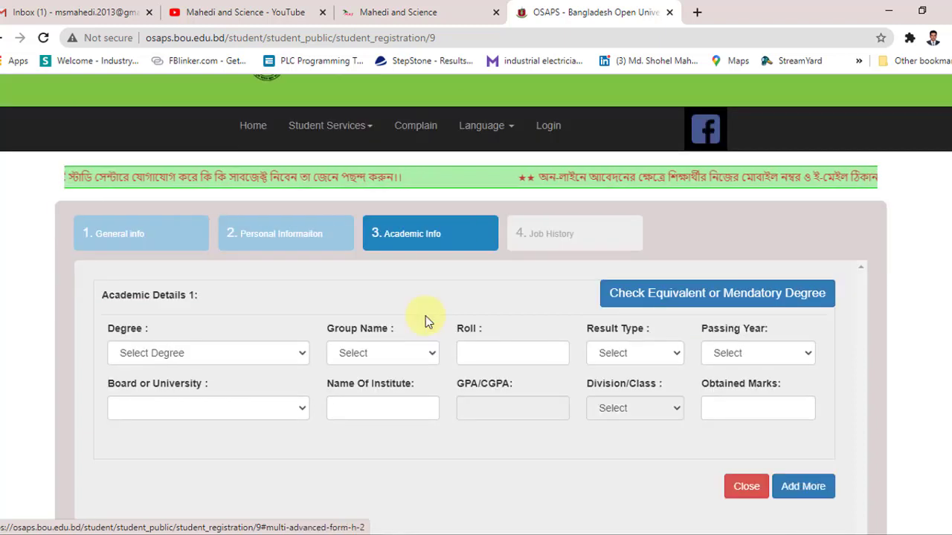
pyautogui.click(216, 357)
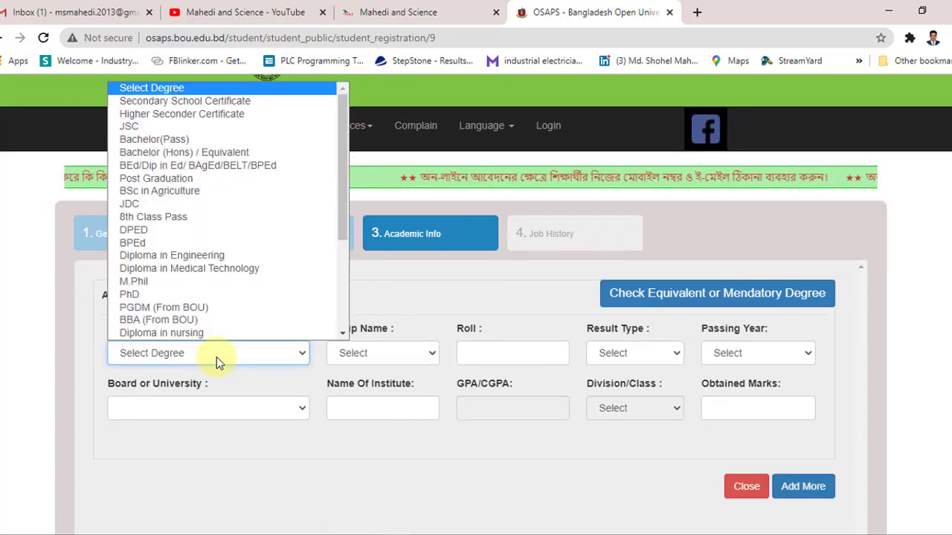
pyautogui.scroll(-1, 216, 334)
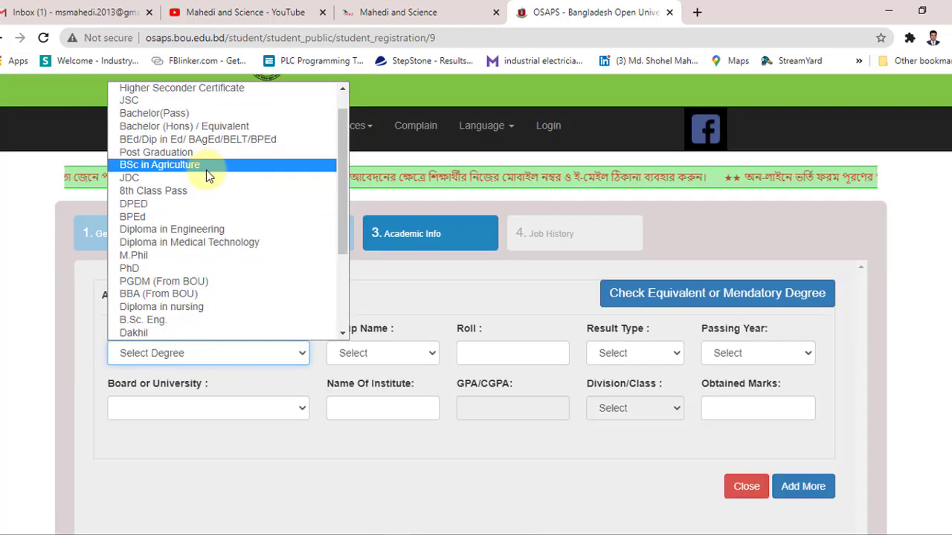
pyautogui.scroll(1, 210, 231)
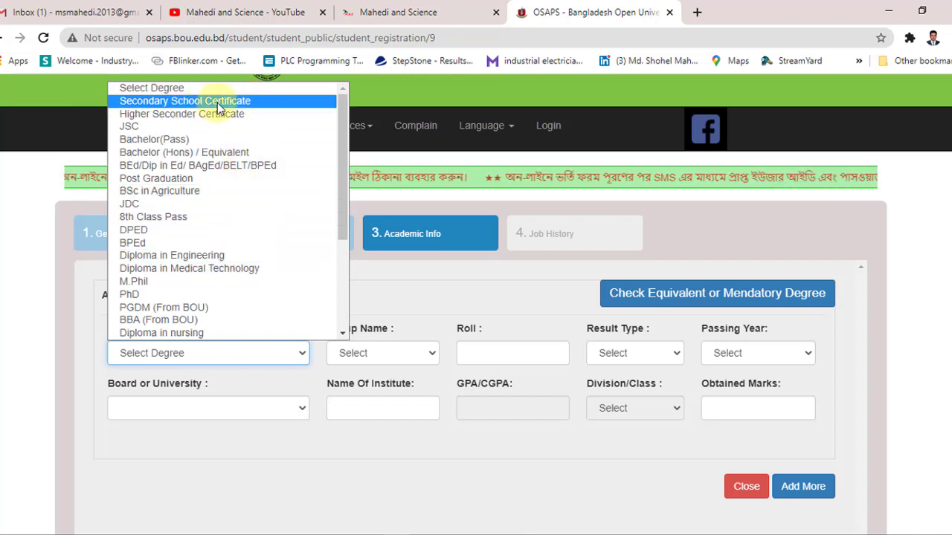
pyautogui.press('Return')
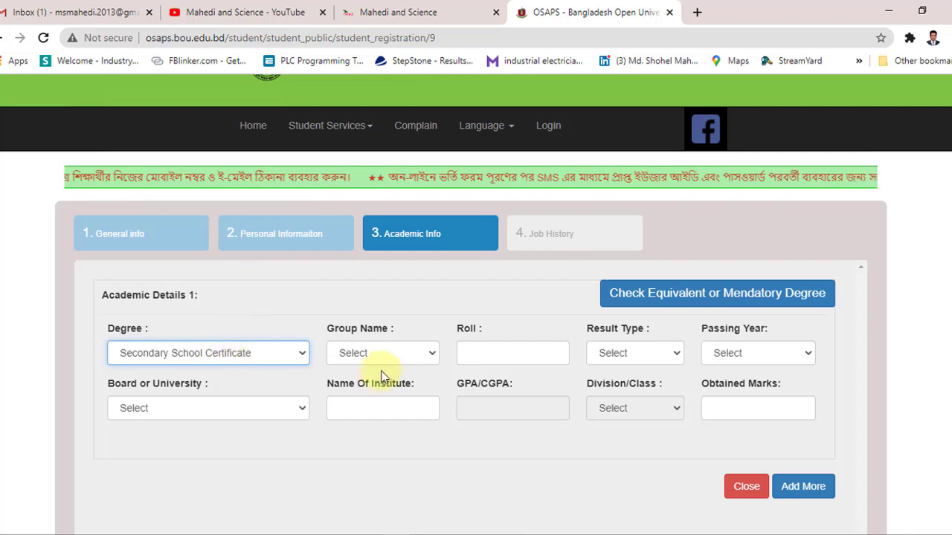
pyautogui.click(424, 356)
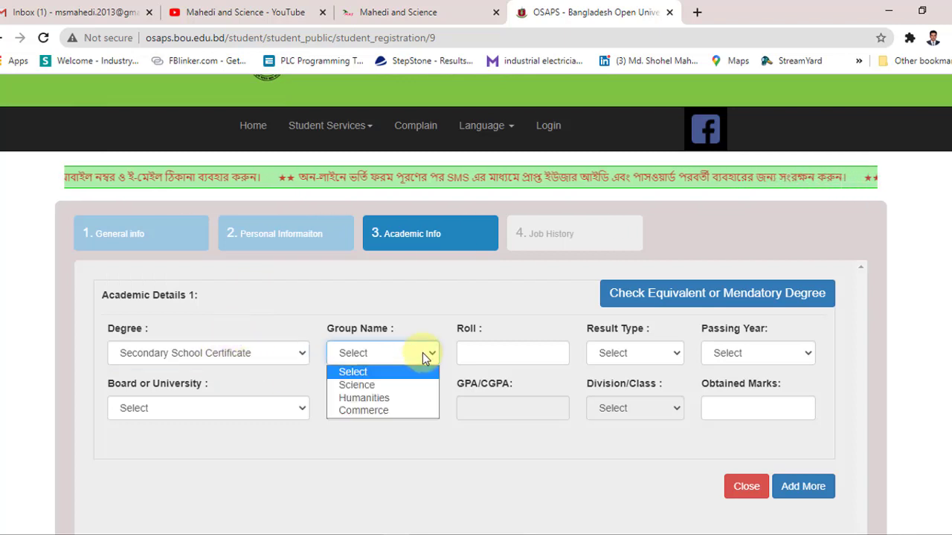
pyautogui.click(397, 385)
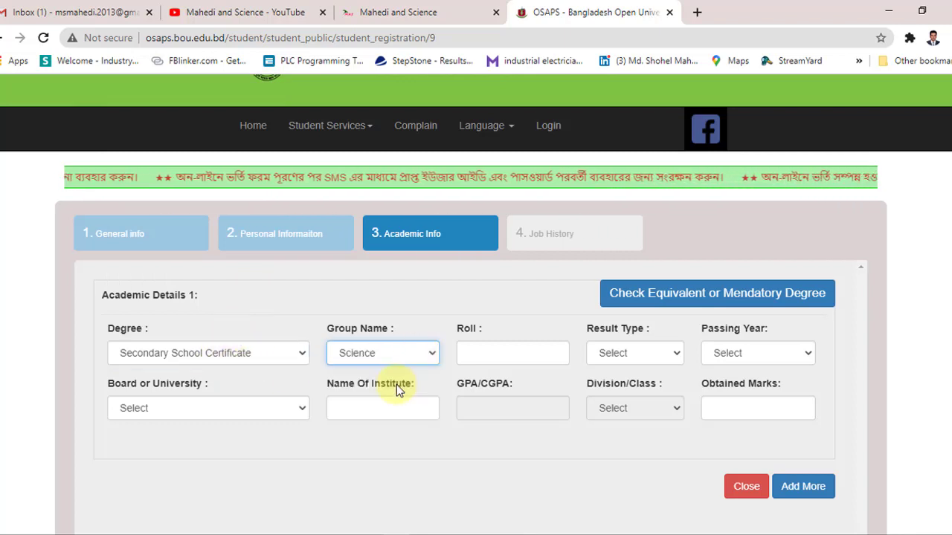
# Step: Paste the exam roll number, set result type GPA/CGPA out of 5 and passing year 2020
pyautogui.click(484, 345)
pyautogui.hotkey('ctrl', 'v')
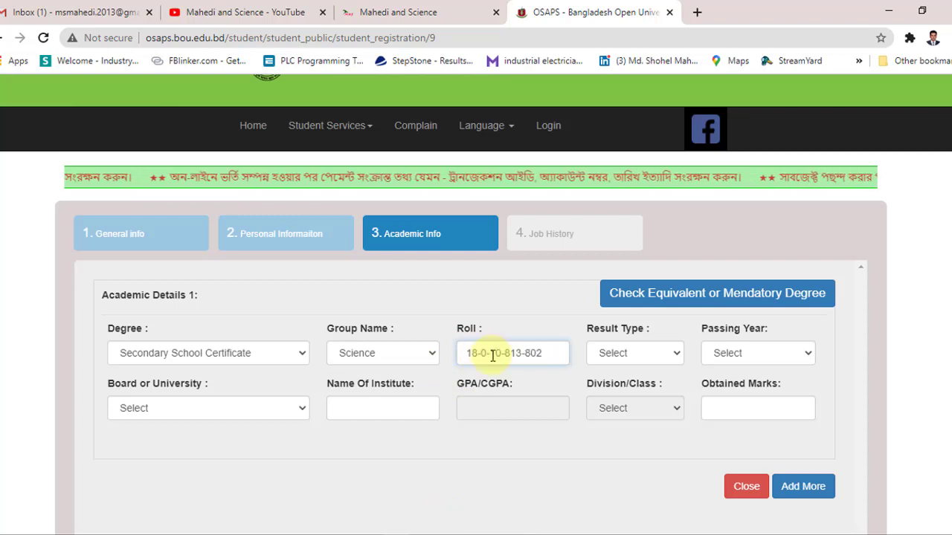
pyautogui.click(646, 364)
pyautogui.click(580, 372)
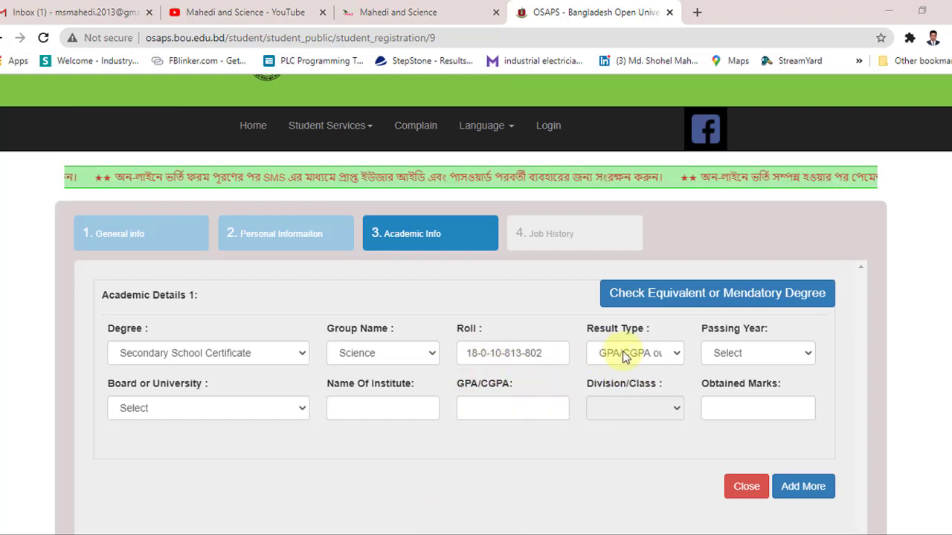
pyautogui.click(671, 354)
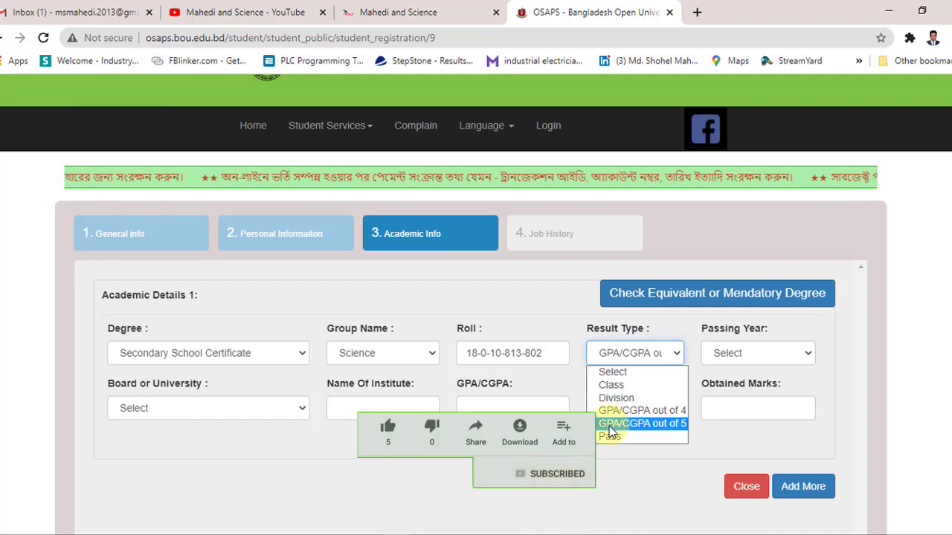
pyautogui.click(658, 423)
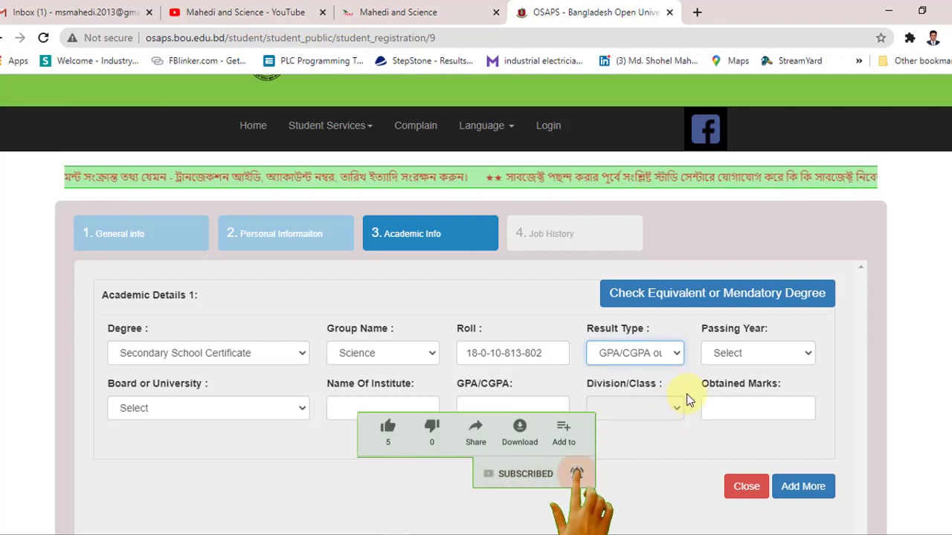
pyautogui.click(754, 356)
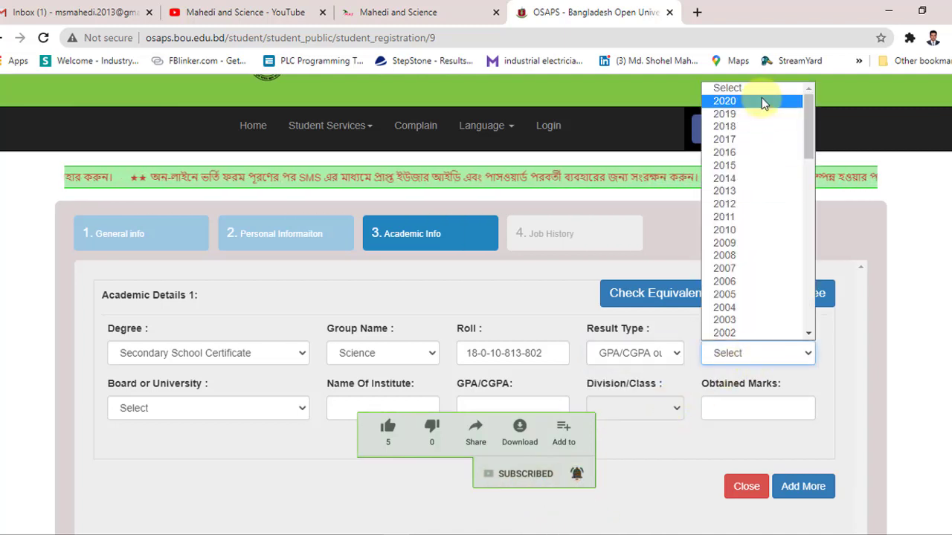
pyautogui.click(761, 97)
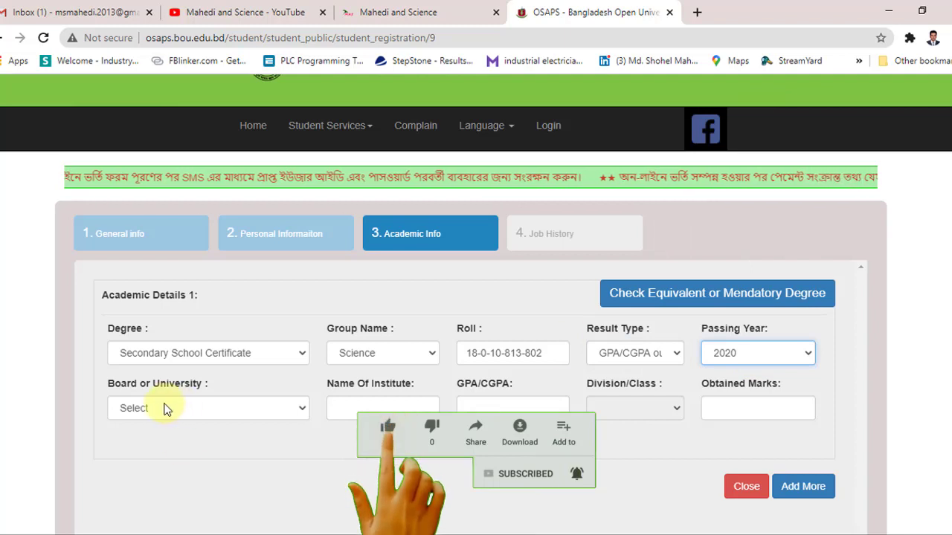
# Step: Set the board to BOU and paste the school's name as the institute
pyautogui.click(218, 411)
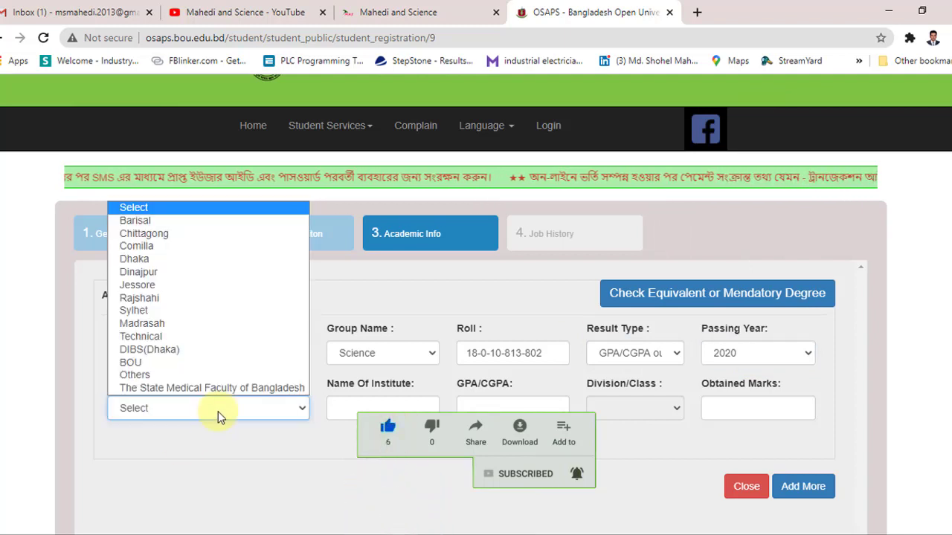
pyautogui.click(191, 361)
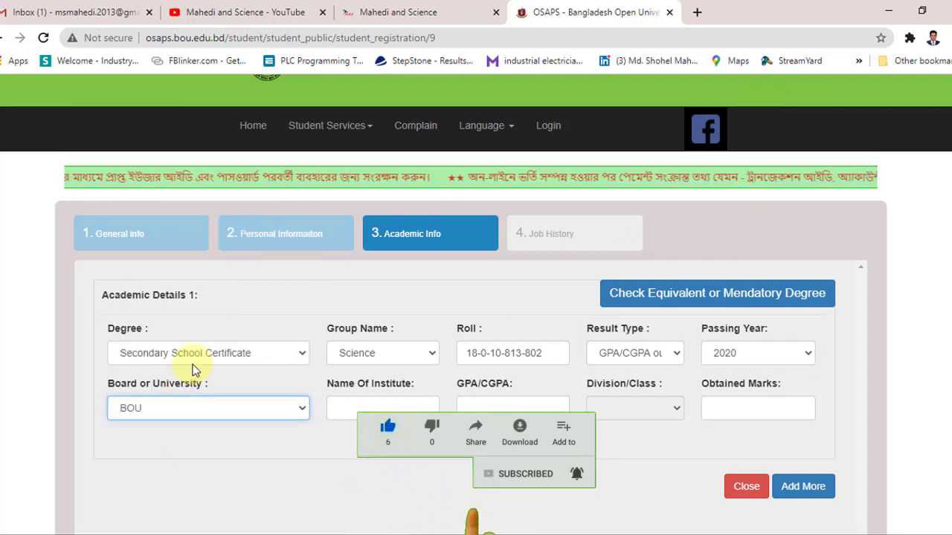
pyautogui.click(387, 405)
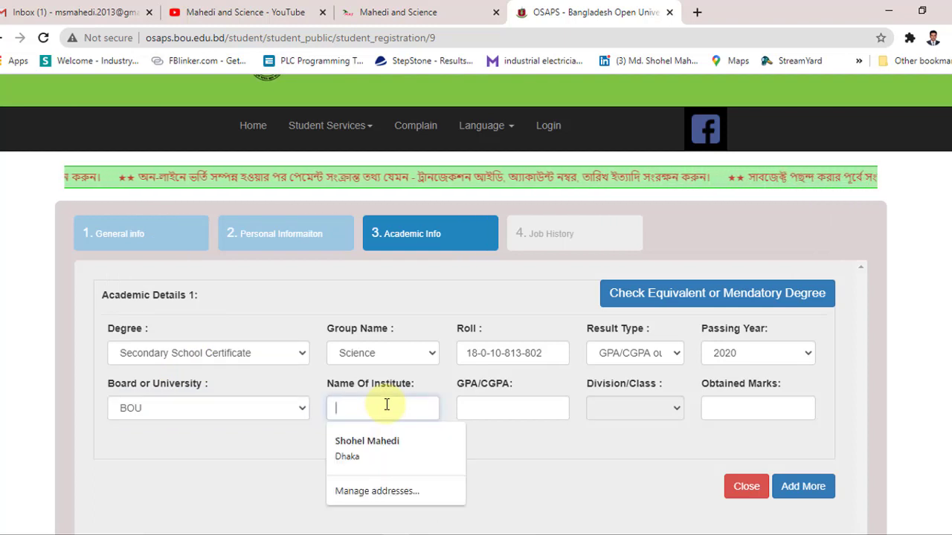
pyautogui.press('Escape')
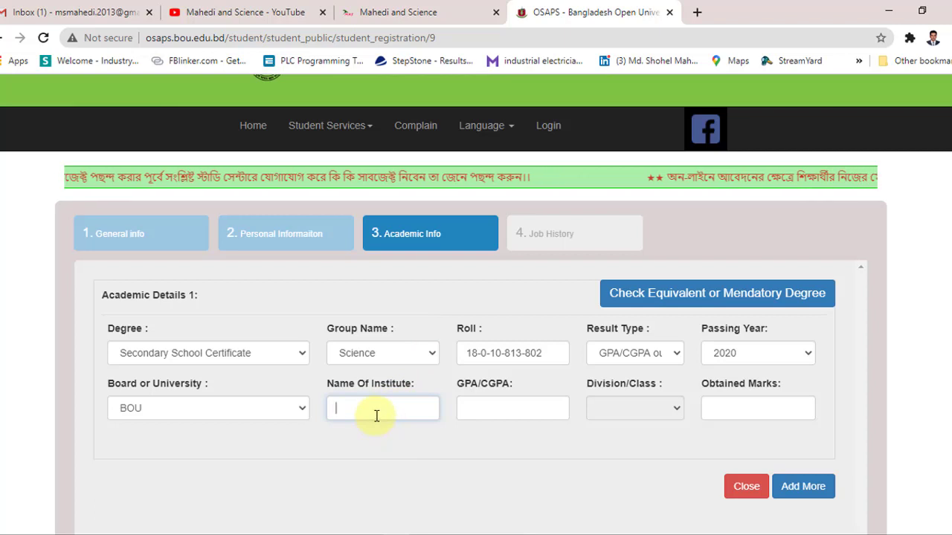
pyautogui.click(377, 416)
pyautogui.write('High School, Dhaka')
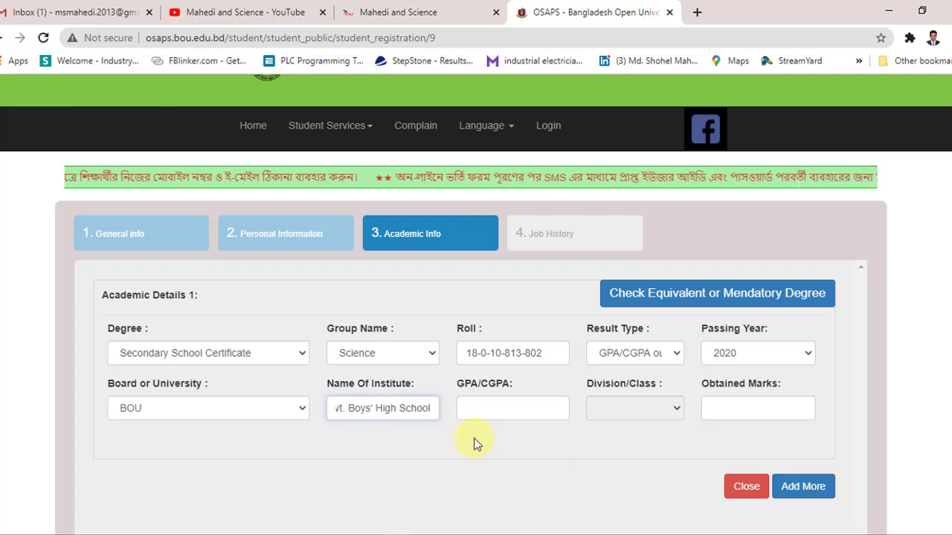
# Step: Enter GPA 3.73 and pick 5 as Obtained Marks from the suggestions
pyautogui.click(487, 411)
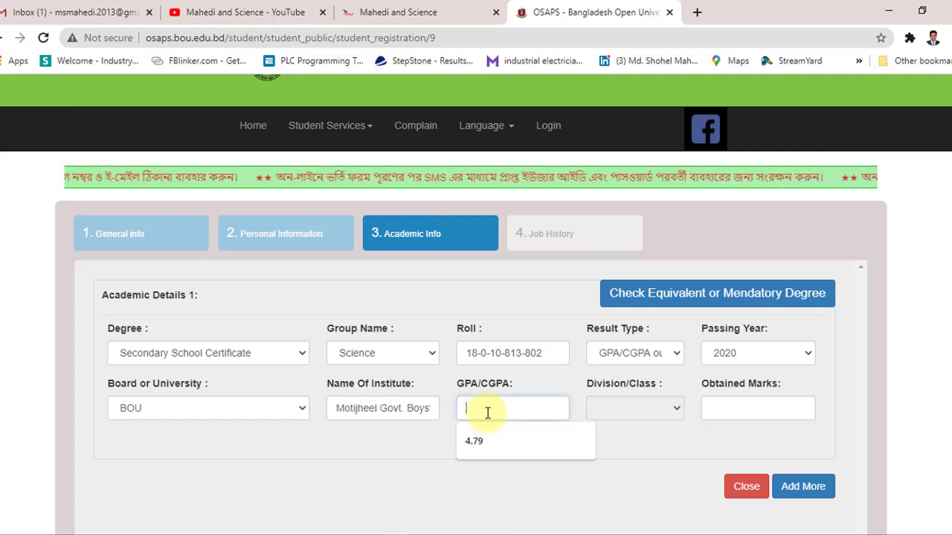
pyautogui.write('3')
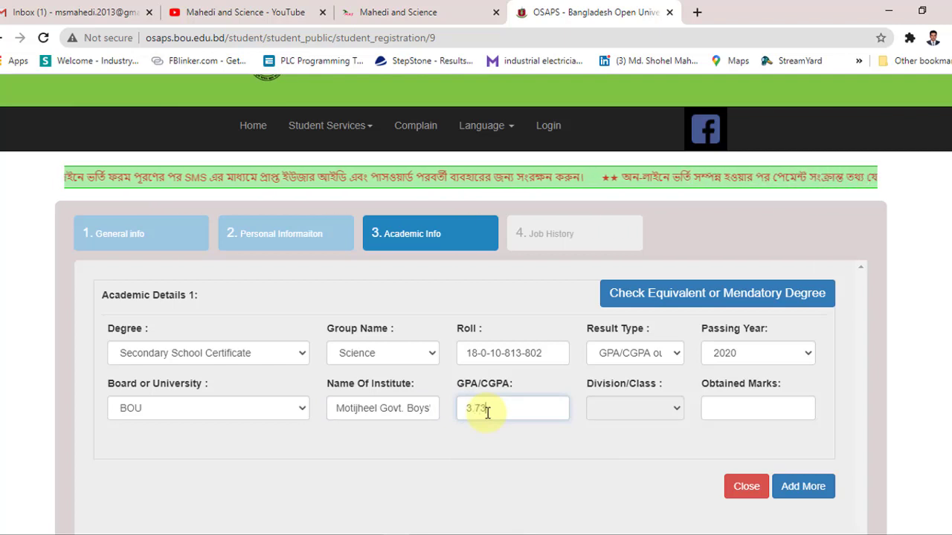
pyautogui.write('.73')
pyautogui.click(645, 415)
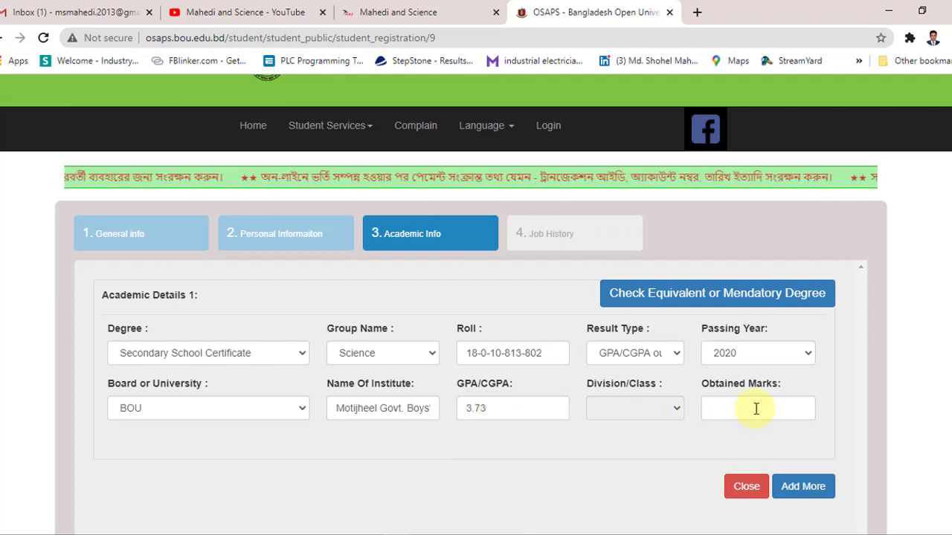
pyautogui.click(756, 408)
pyautogui.click(739, 448)
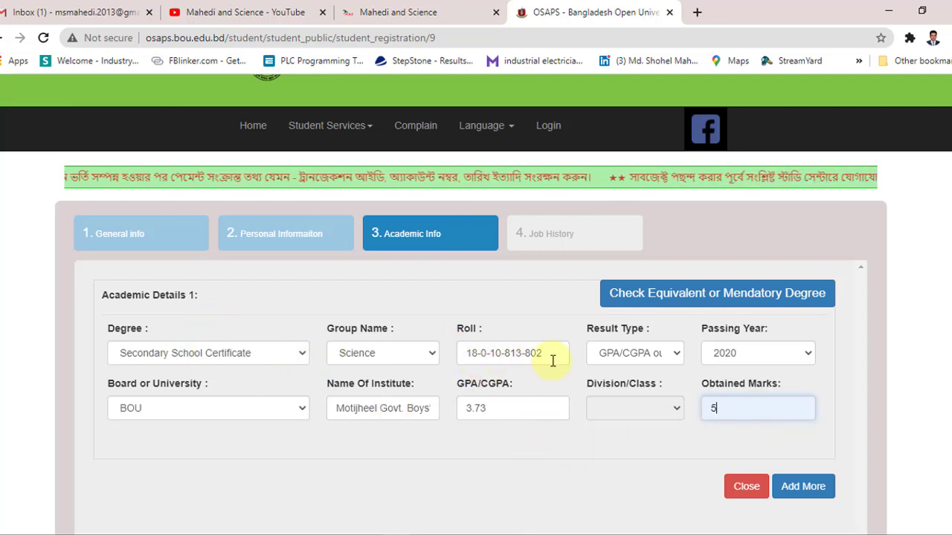
pyautogui.scroll(-1, 652, 223)
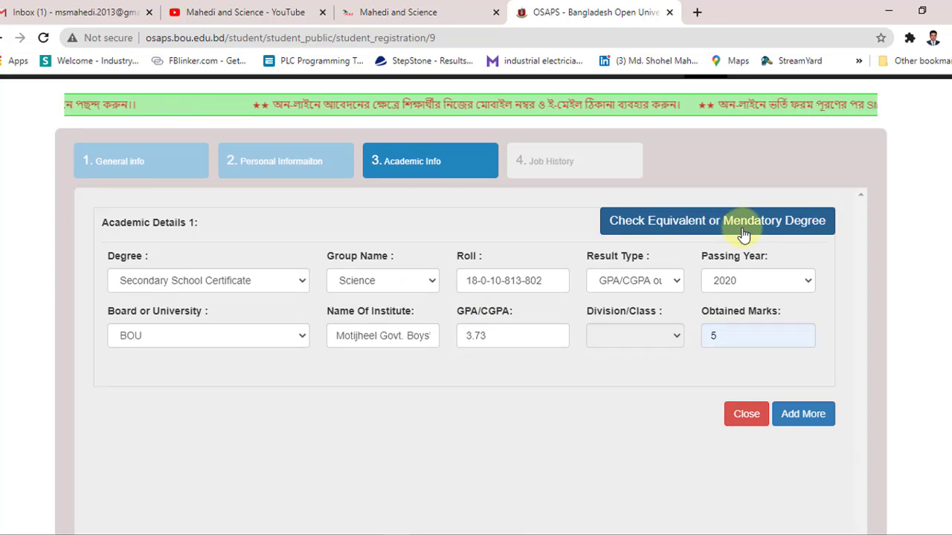
pyautogui.click(735, 232)
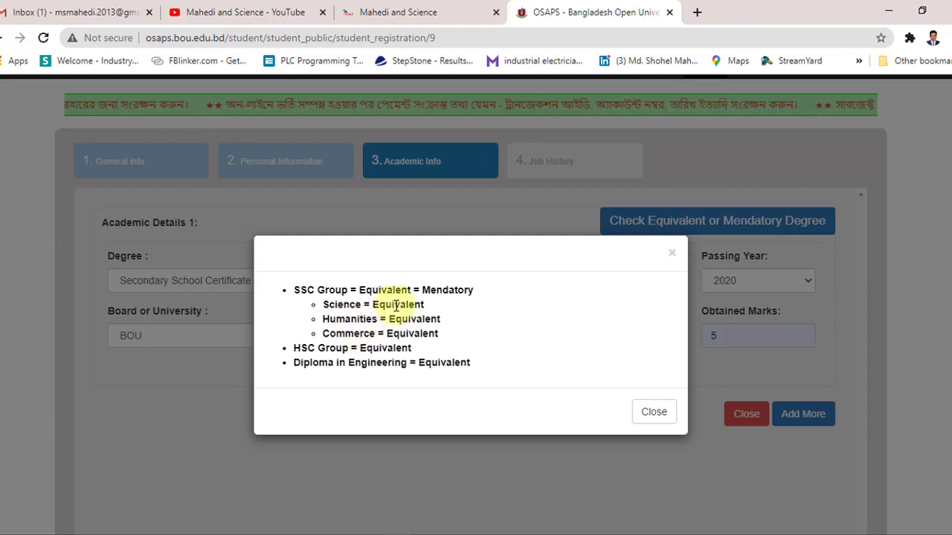
pyautogui.click(644, 319)
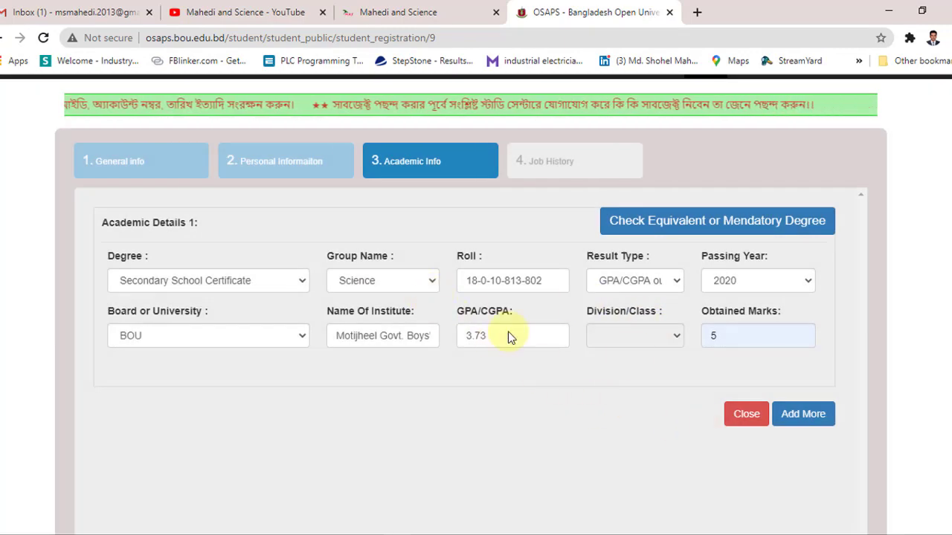
pyautogui.scroll(-2, 649, 358)
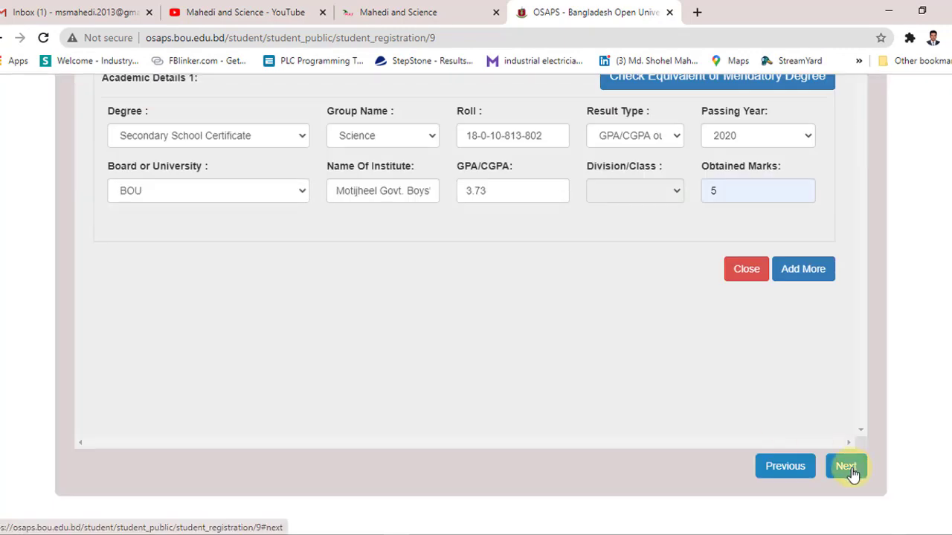
# Step: On Job History, record 4 years' experience at Partex Paper and mark it Present
pyautogui.click(848, 468)
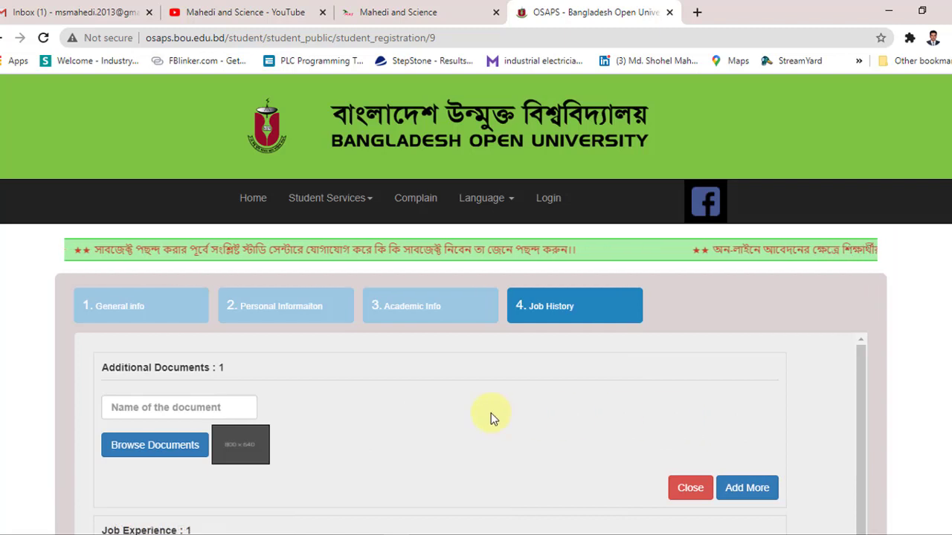
pyautogui.scroll(-1, 491, 415)
pyautogui.scroll(-1, 912, 354)
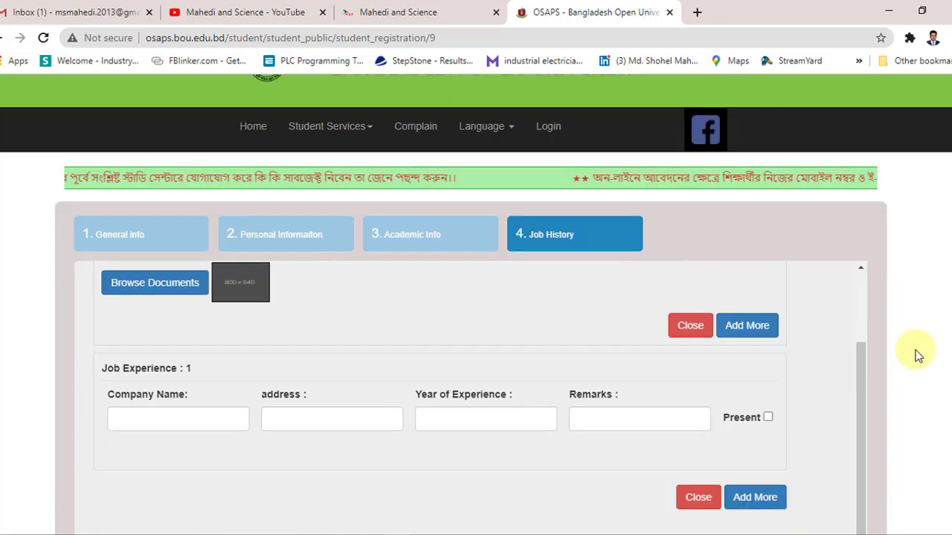
pyautogui.scroll(1, 337, 357)
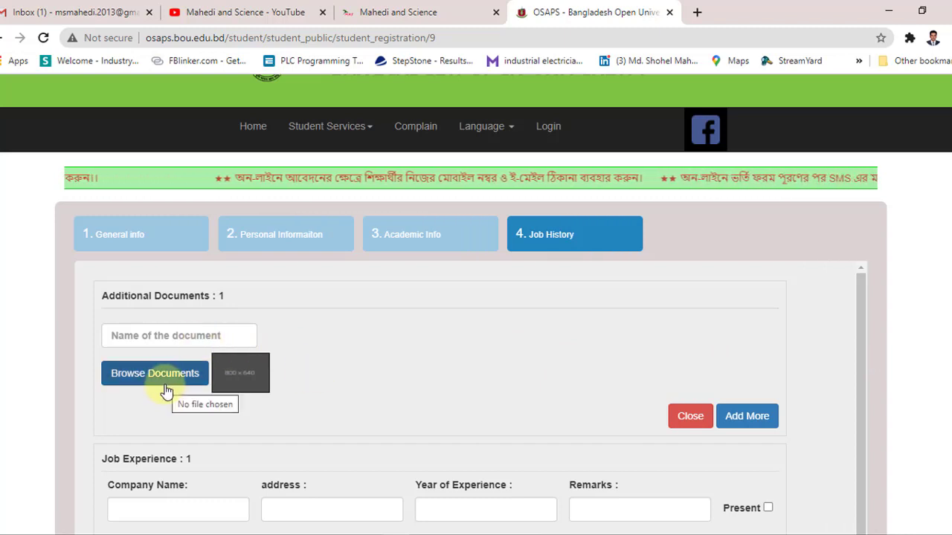
pyautogui.scroll(-2, 877, 393)
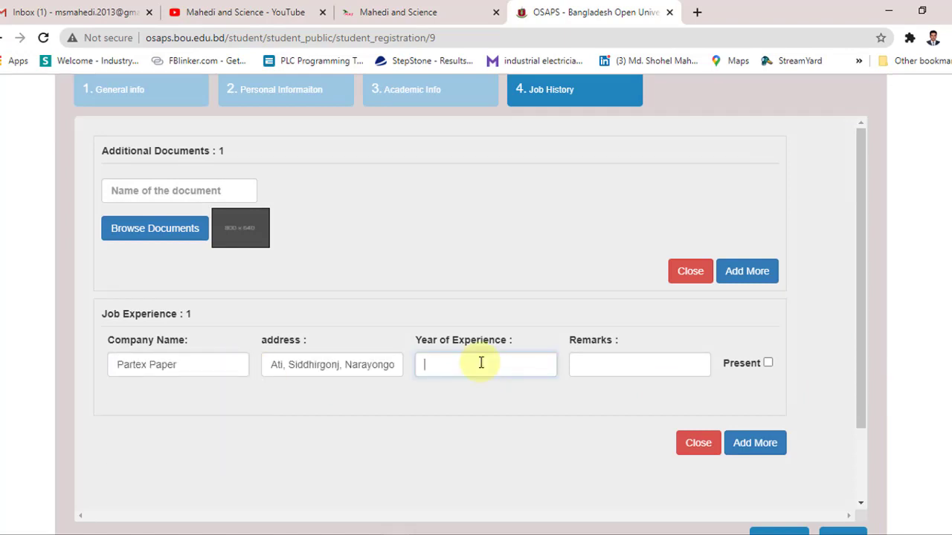
pyautogui.write('4')
pyautogui.click(609, 362)
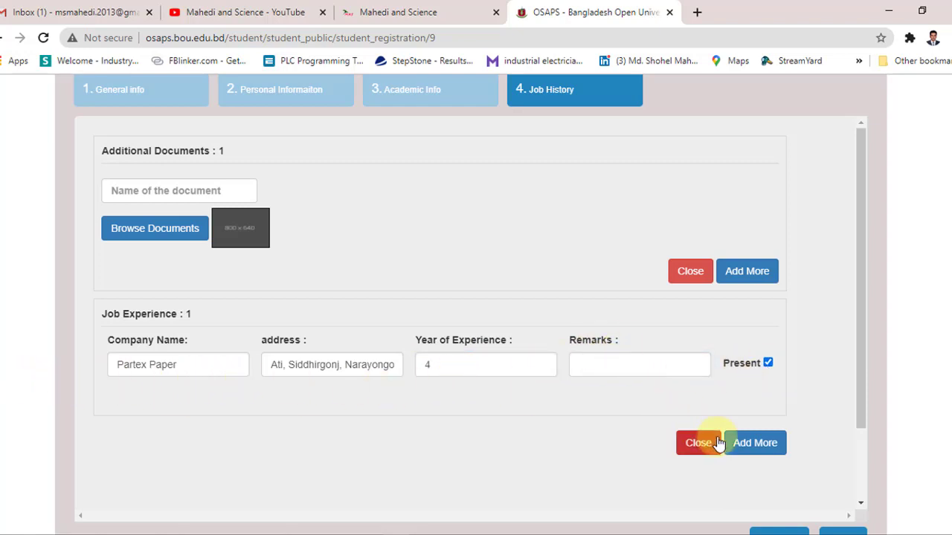
pyautogui.click(695, 443)
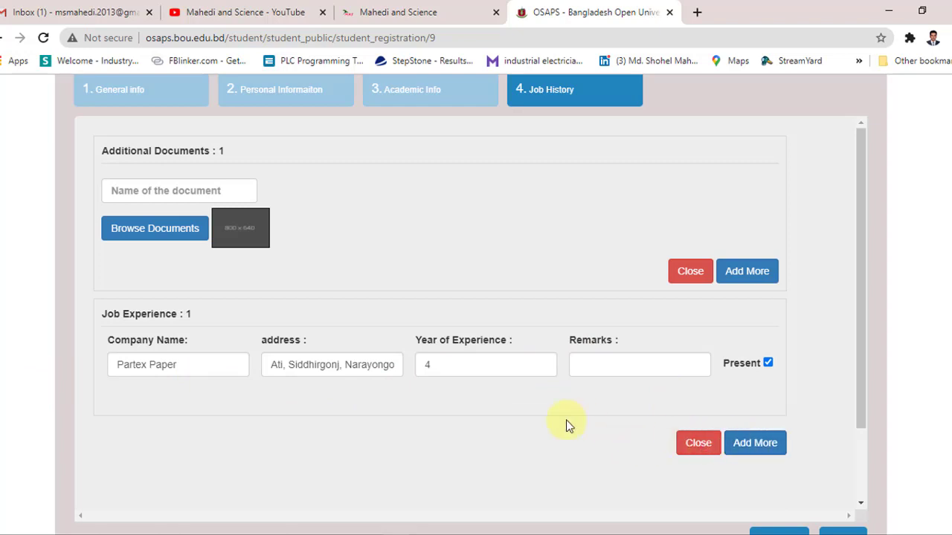
pyautogui.scroll(-2, 675, 440)
pyautogui.scroll(-2, 877, 444)
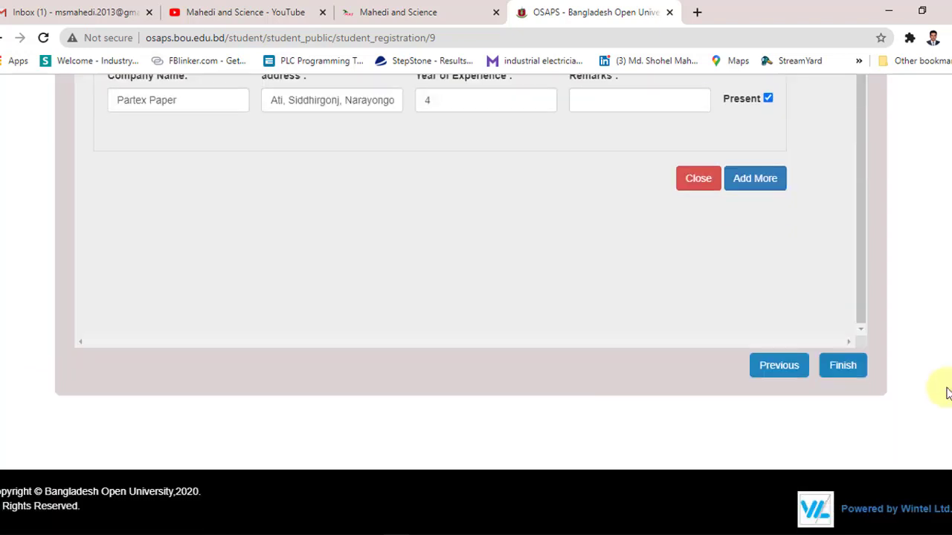
# Step: Finish the registration form and accept the declaration to submit it
pyautogui.click(843, 367)
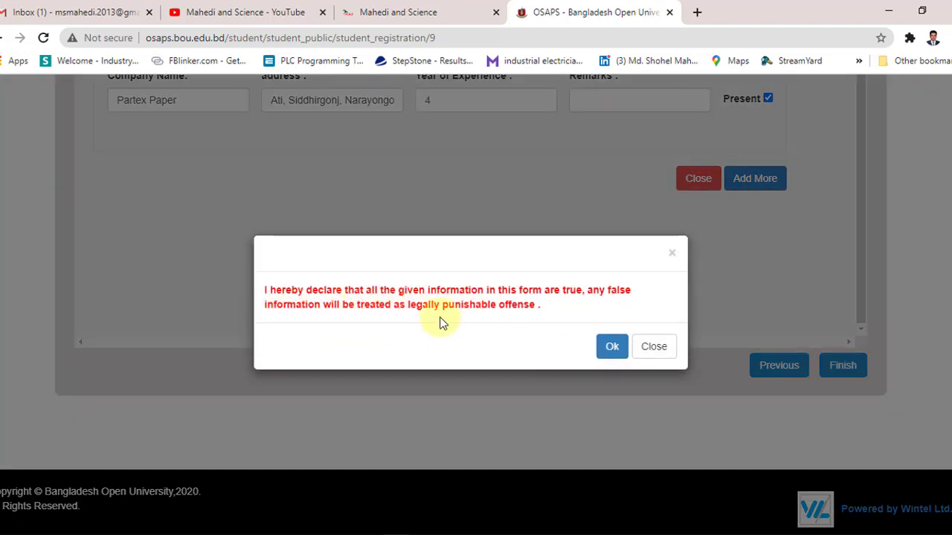
pyautogui.click(612, 348)
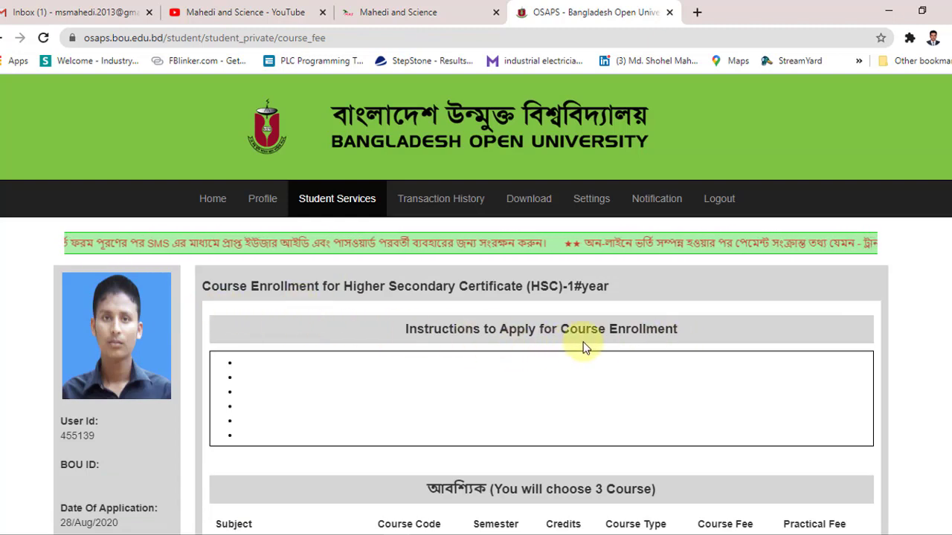
# Step: Tick electives HSC 1871, HSC 1872 and HSC 1873 (Physics, Chemistry, Biology 1st papers)
pyautogui.scroll(-2, 585, 343)
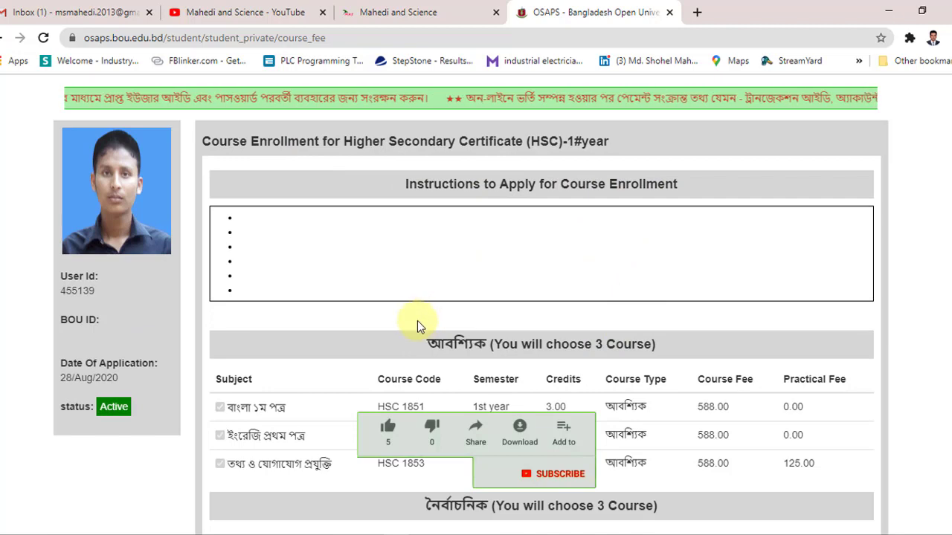
pyautogui.scroll(-8, 417, 321)
pyautogui.scroll(-3, 506, 286)
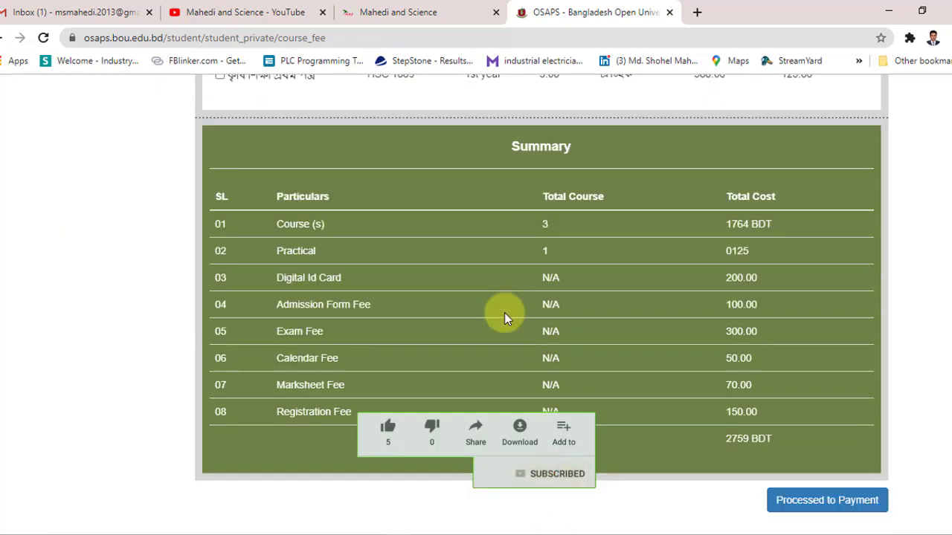
pyautogui.scroll(10, 482, 314)
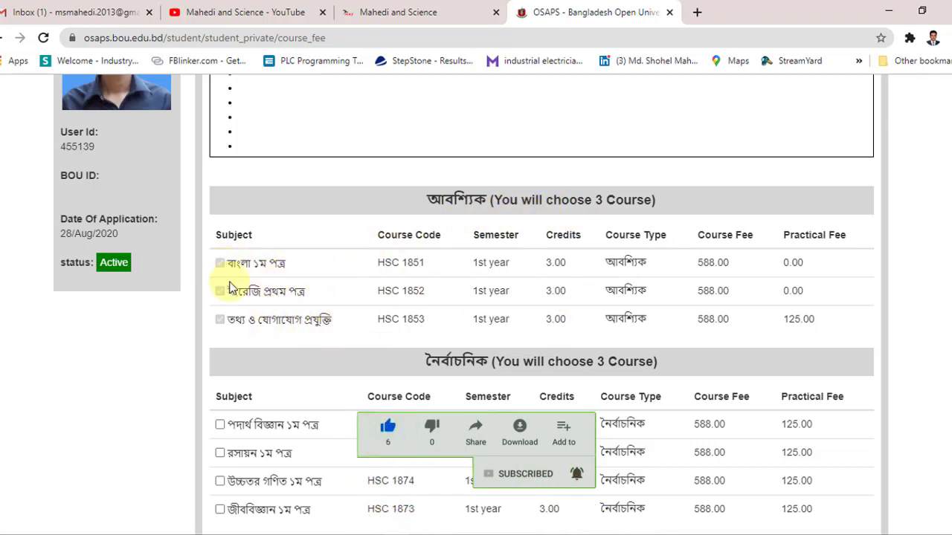
pyautogui.scroll(-1, 266, 293)
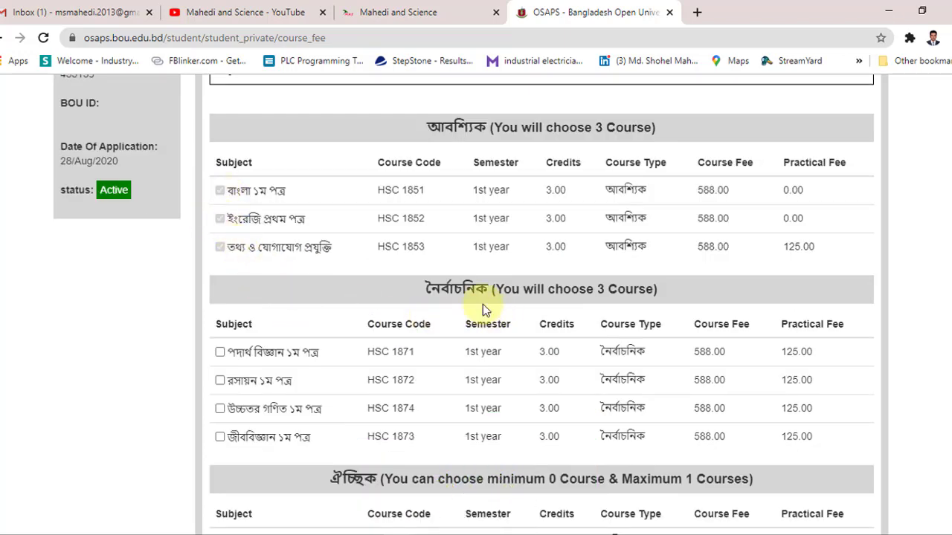
pyautogui.scroll(-1, 520, 302)
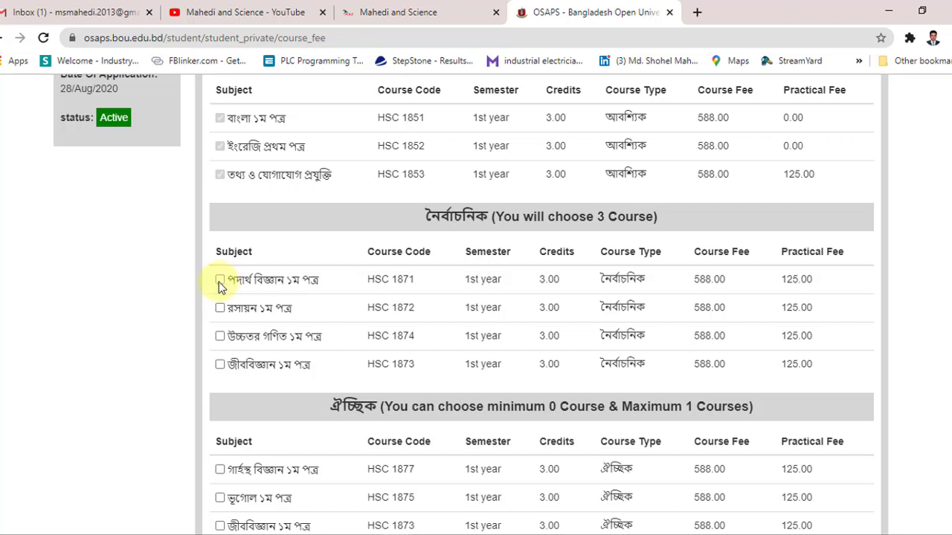
pyautogui.click(219, 281)
pyautogui.click(238, 311)
pyautogui.click(221, 366)
pyautogui.scroll(-3, 574, 323)
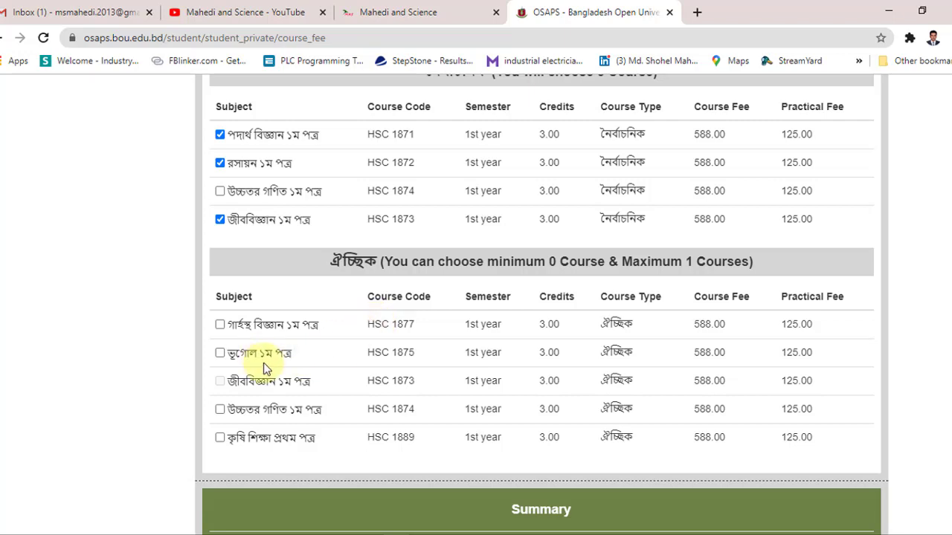
pyautogui.scroll(2, 304, 258)
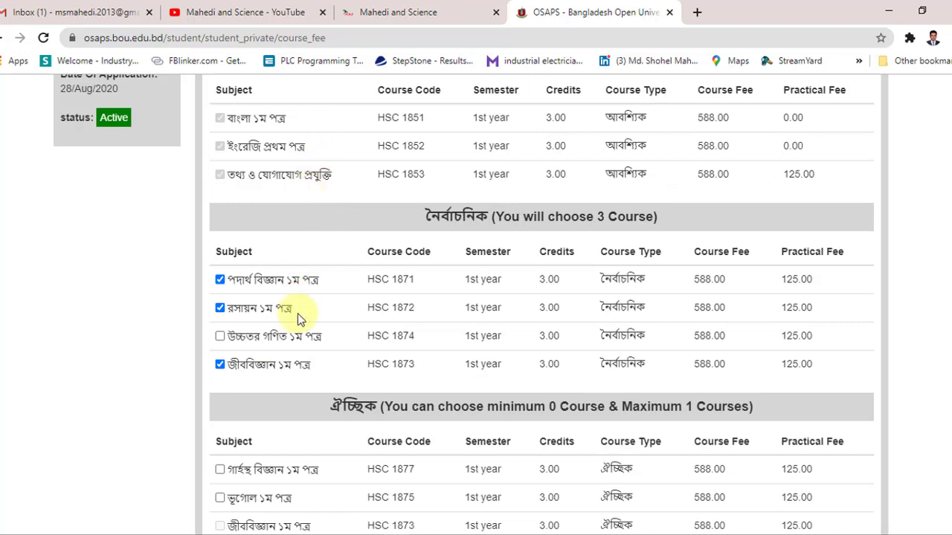
pyautogui.scroll(-2, 299, 319)
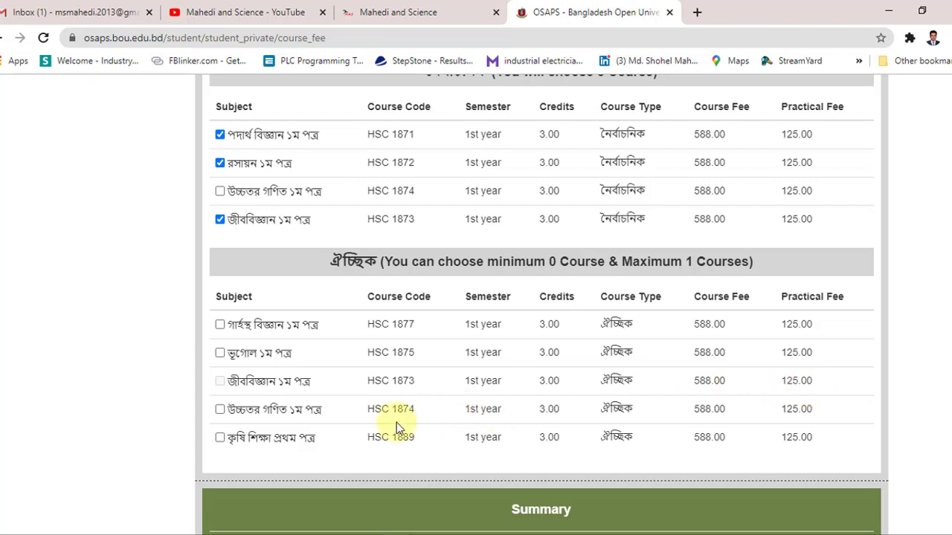
pyautogui.scroll(-1, 264, 342)
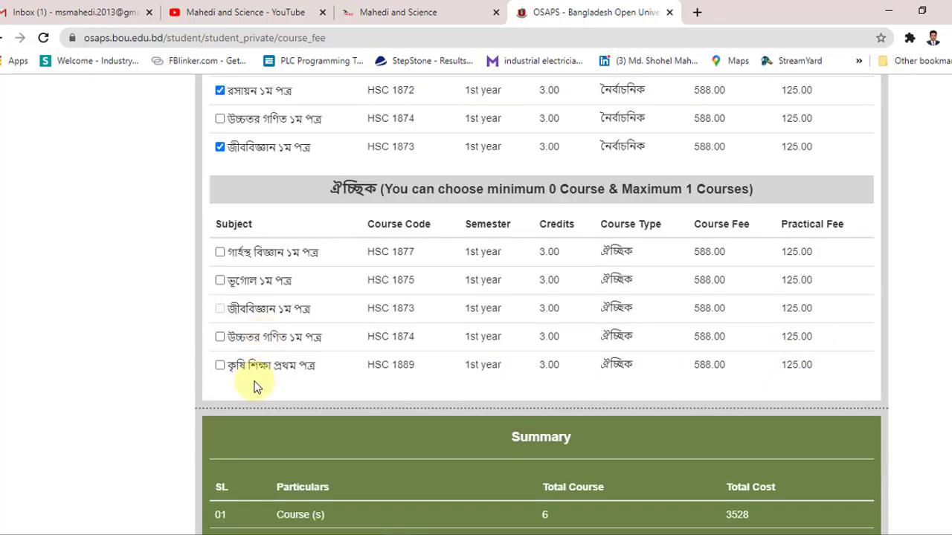
# Step: Tick optional course HSC 1889 and review the 7-course, 5611 BDT summary
pyautogui.click(219, 365)
pyautogui.scroll(-1, 441, 342)
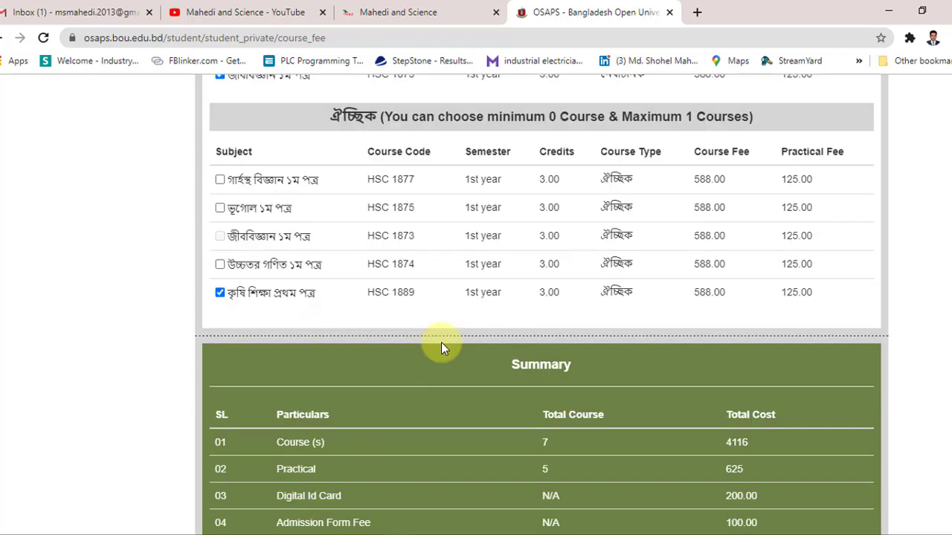
pyautogui.scroll(-3, 529, 353)
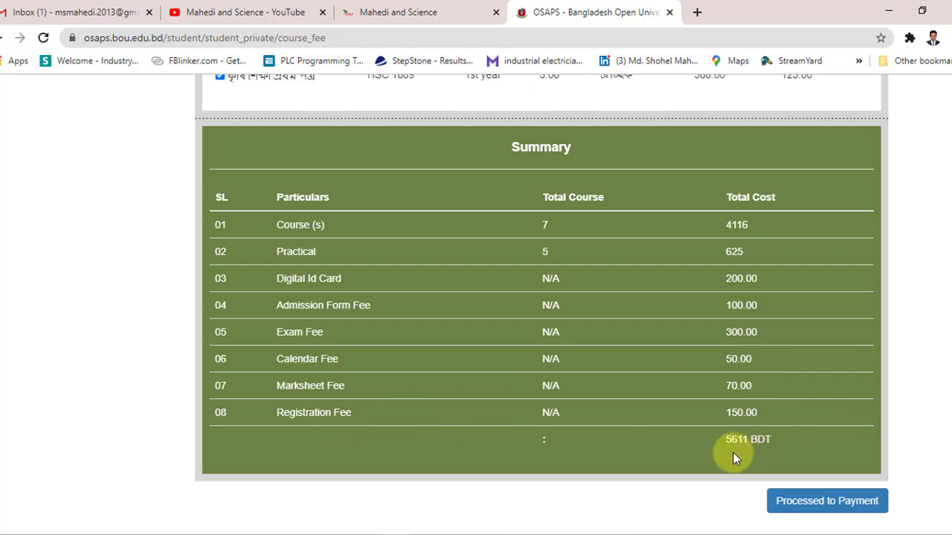
pyautogui.scroll(-2, 736, 450)
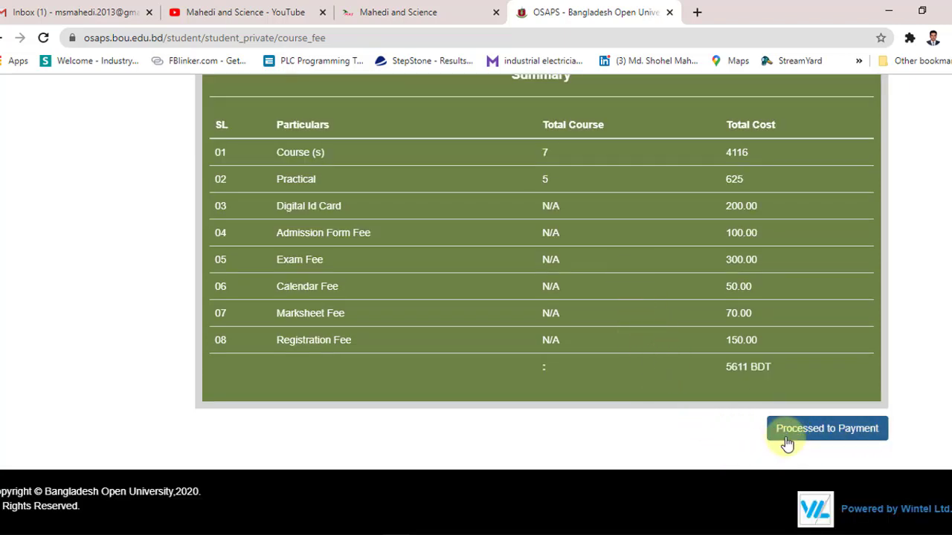
# Step: Proceed to payment and choose full payment of 5611
pyautogui.click(848, 437)
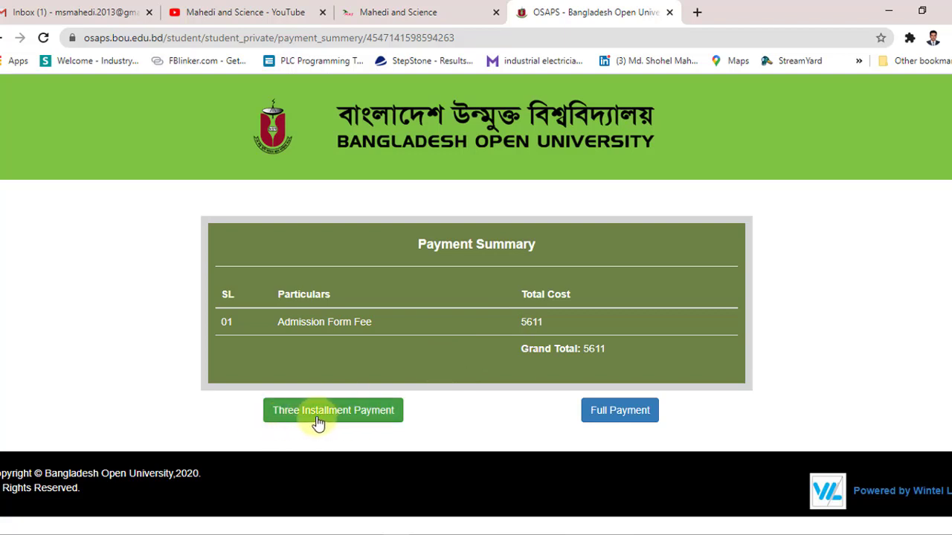
pyautogui.click(621, 417)
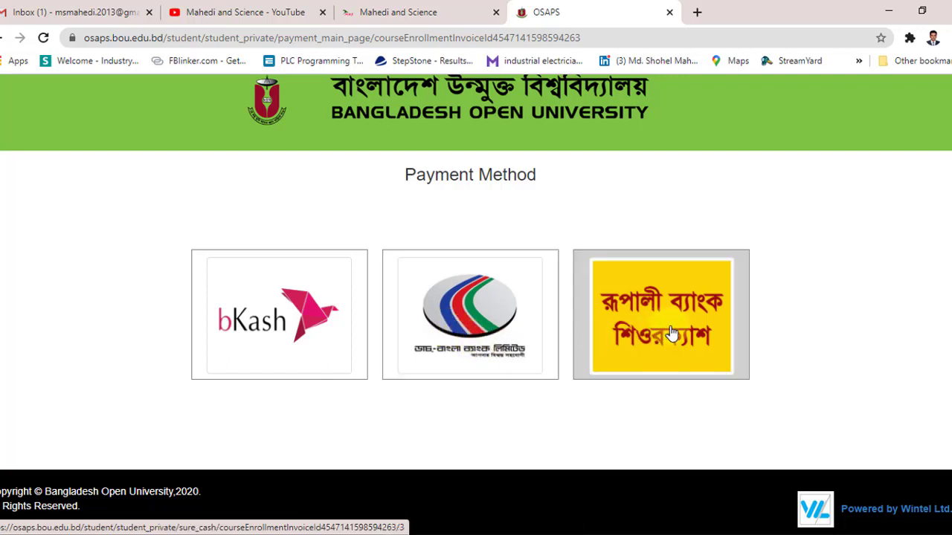
# Step: Choose bKash payment, then open the university homepage in a new tab
pyautogui.click(284, 343)
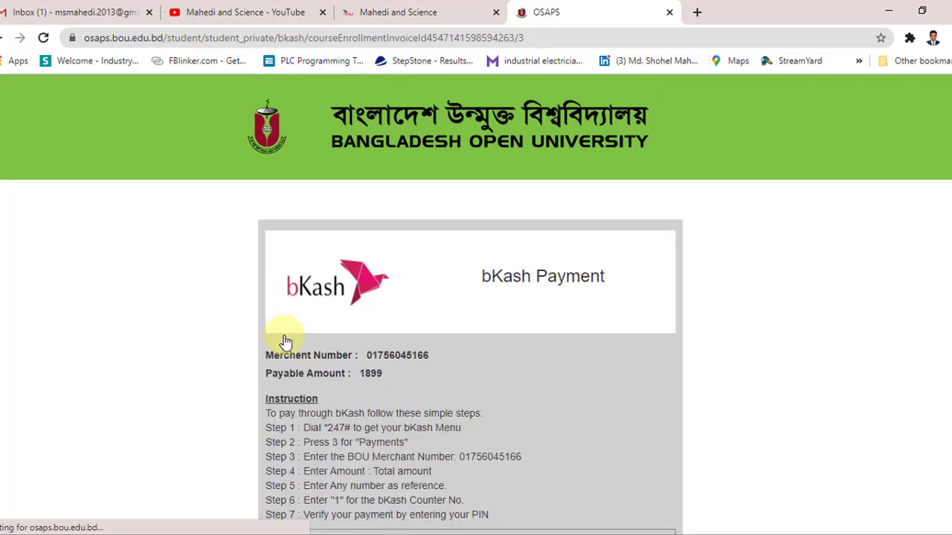
pyautogui.scroll(-1, 400, 329)
pyautogui.scroll(-1, 497, 249)
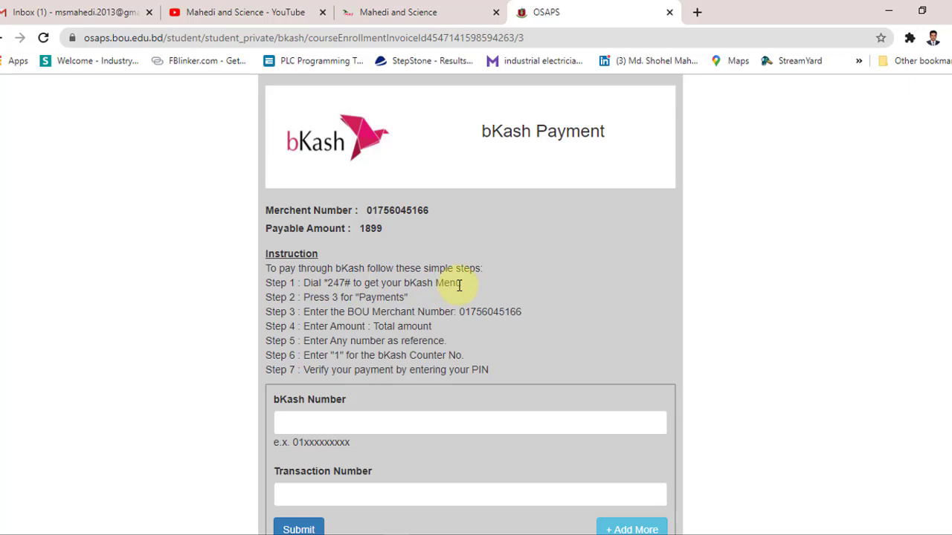
pyautogui.scroll(2, 472, 311)
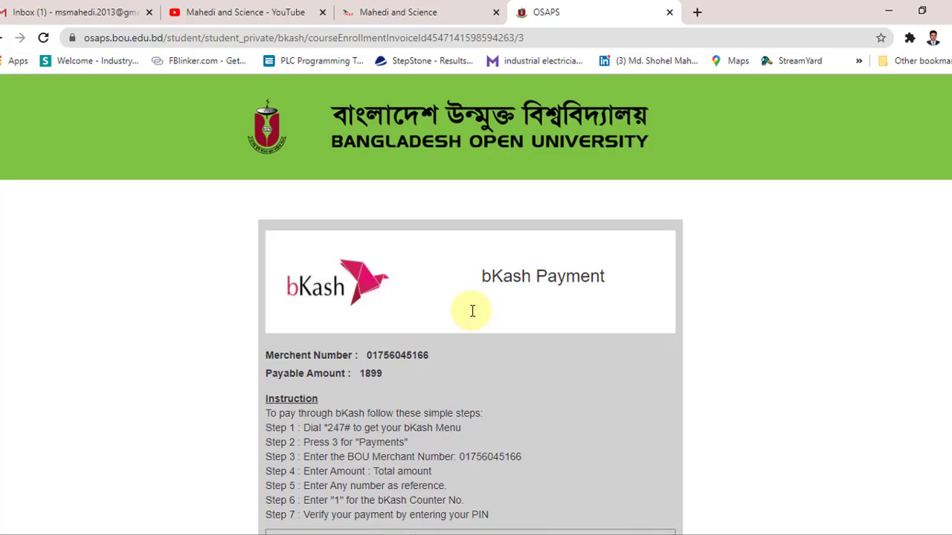
pyautogui.middleClick(495, 127)
pyautogui.scroll(-1, 495, 127)
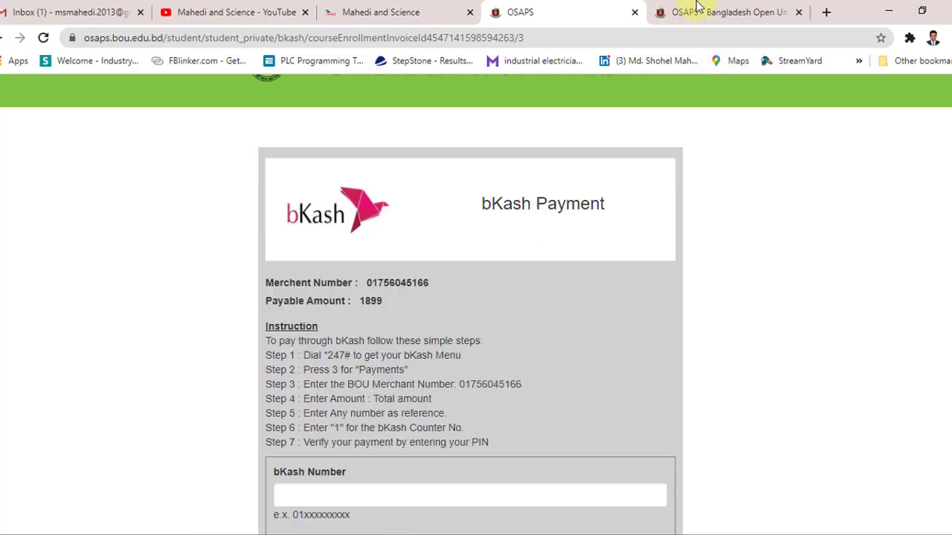
pyautogui.click(696, 11)
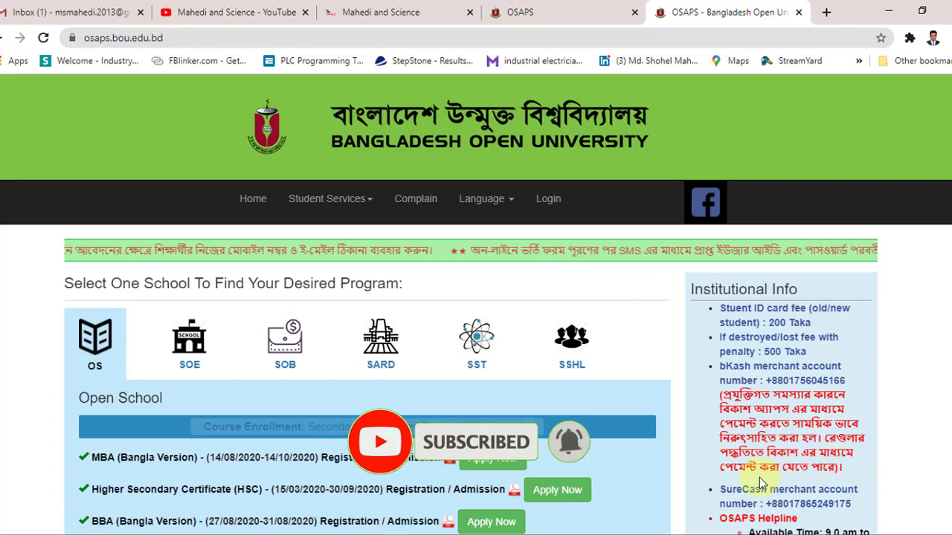
pyautogui.scroll(-1, 736, 409)
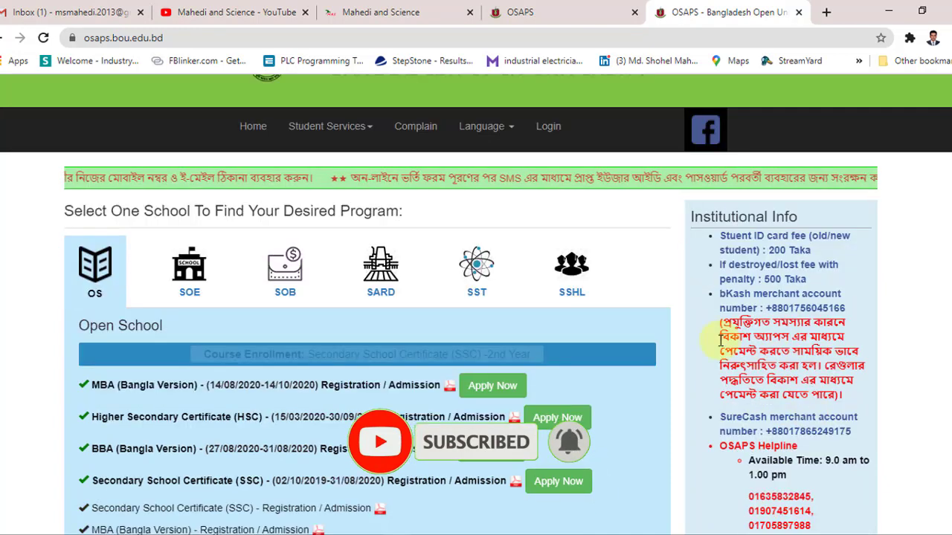
pyautogui.click(584, 9)
pyautogui.scroll(-1, 406, 320)
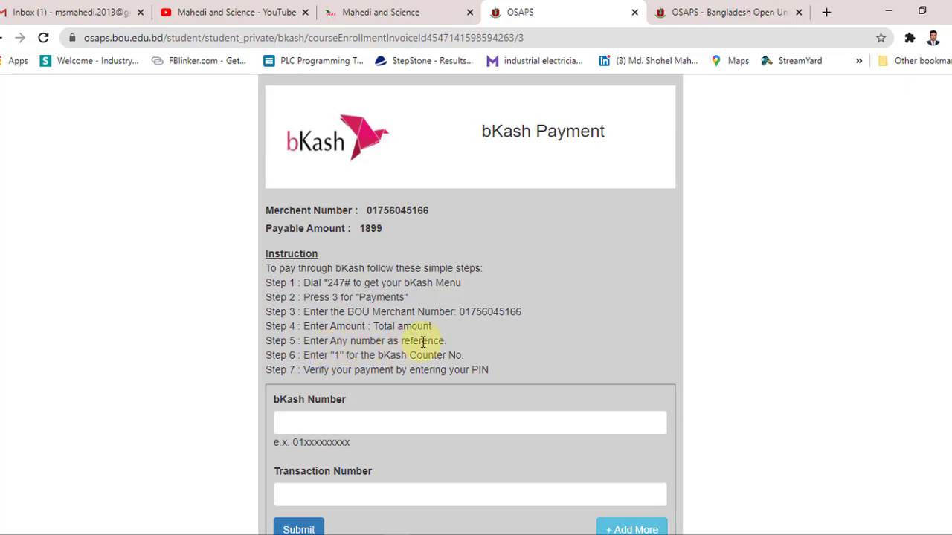
# Step: Paste the paying bKash mobile number into the bKash Number field
pyautogui.scroll(-2, 401, 327)
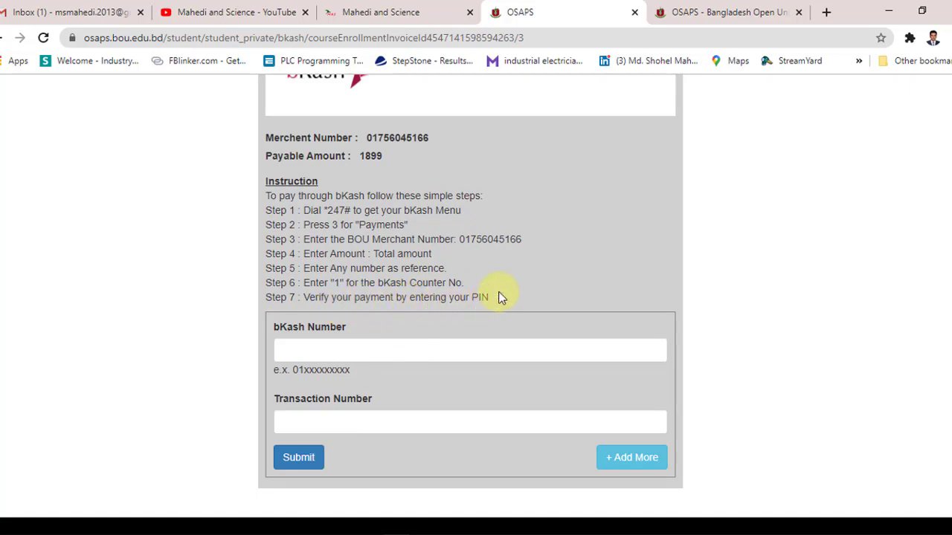
pyautogui.scroll(2, 400, 320)
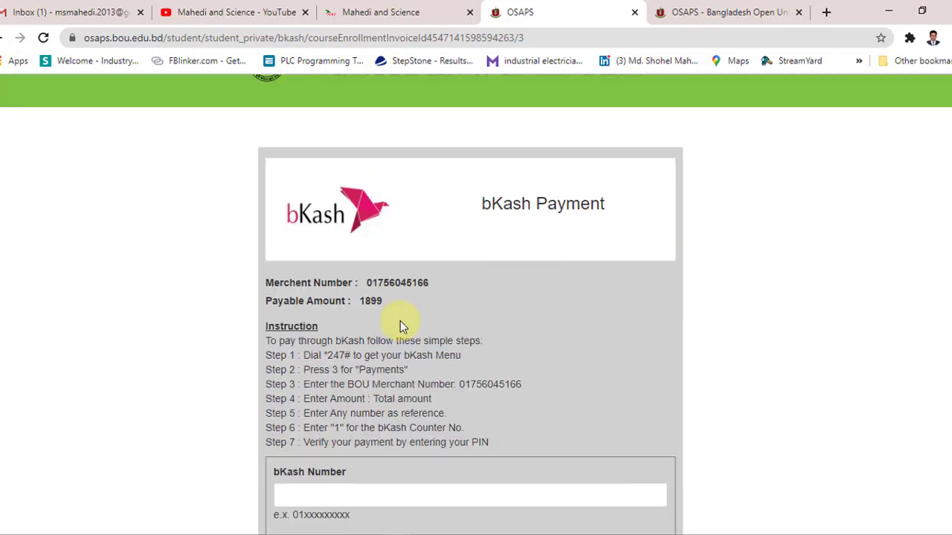
pyautogui.scroll(-3, 400, 321)
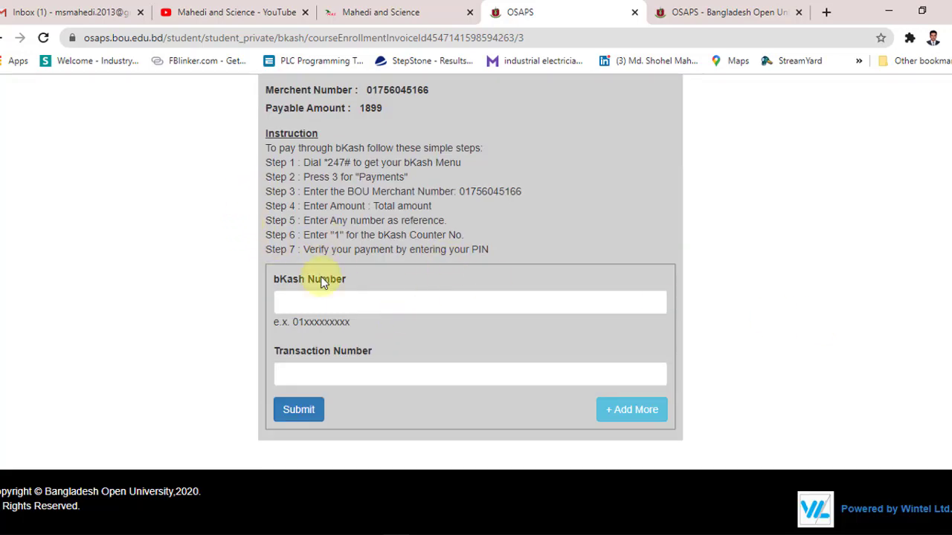
pyautogui.click(282, 298)
pyautogui.hotkey('ctrl', 'v')
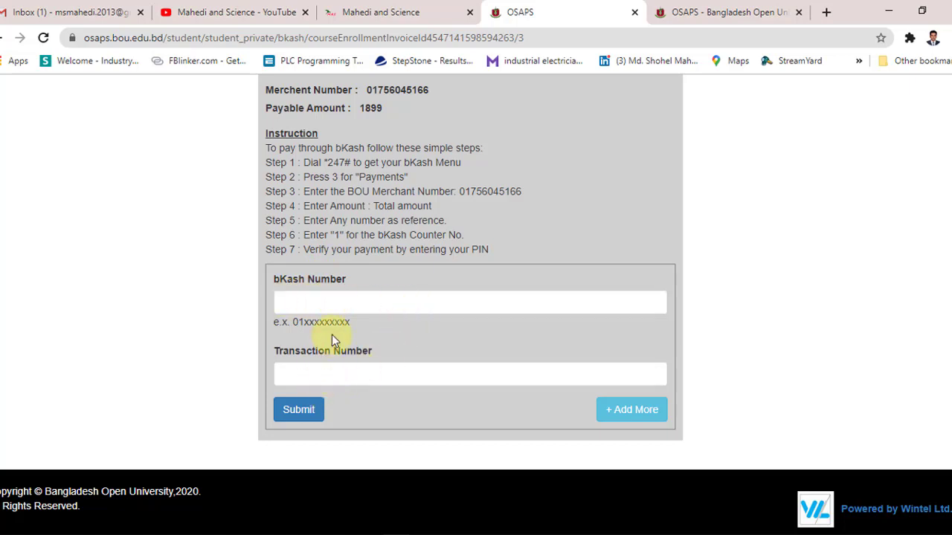
# Step: Submit the bKash details and review the new invoice with a payable amount of 5696
pyautogui.click(292, 406)
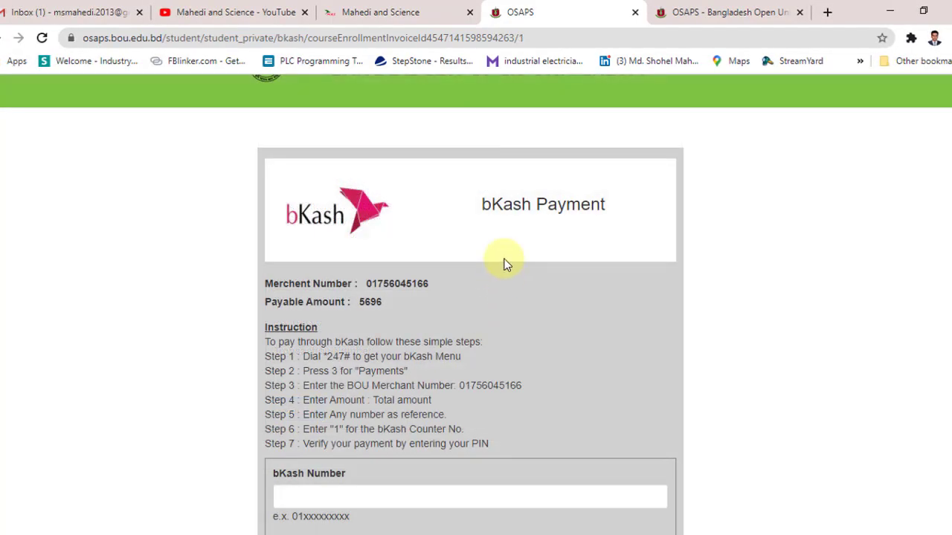
pyautogui.scroll(1, 504, 264)
pyautogui.scroll(-3, 505, 264)
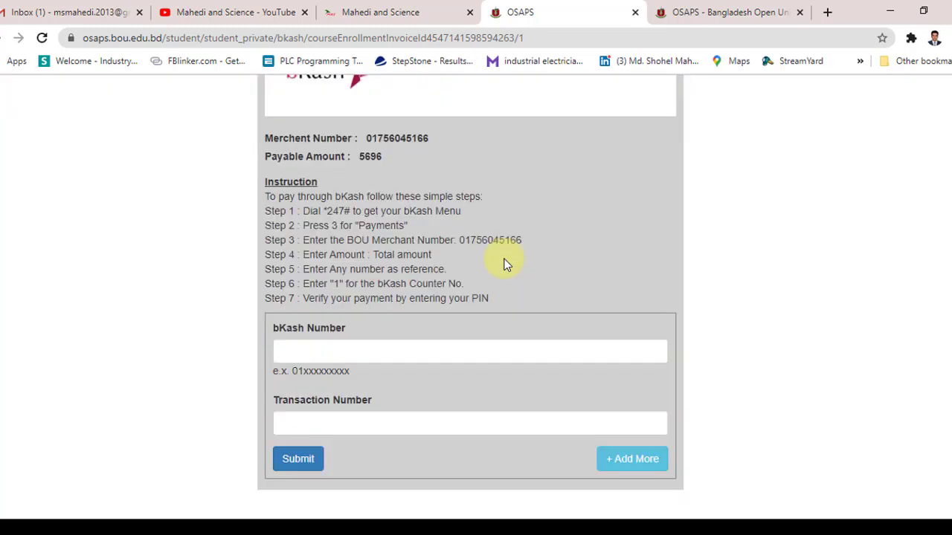
pyautogui.scroll(3, 472, 360)
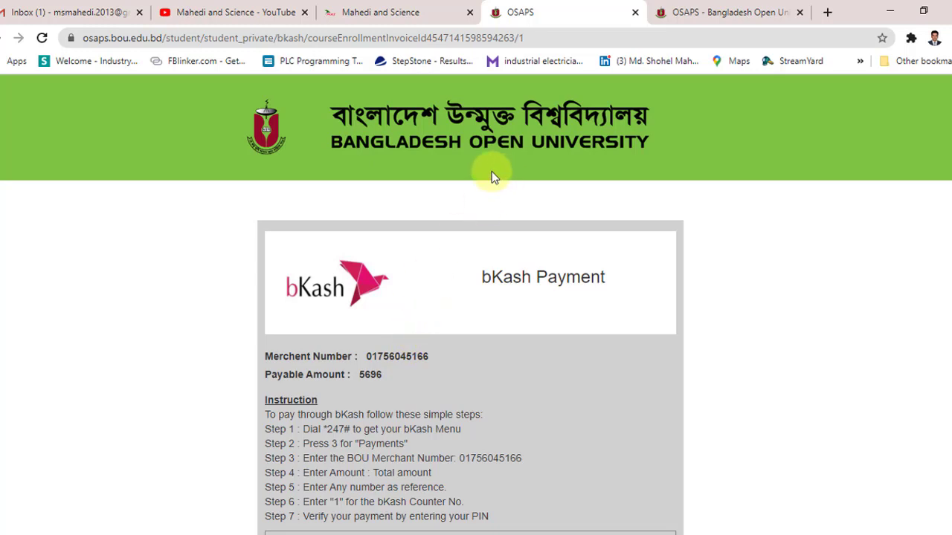
# Step: Switch to the university homepage tab and go to the OSAPS Login page
pyautogui.click(682, 10)
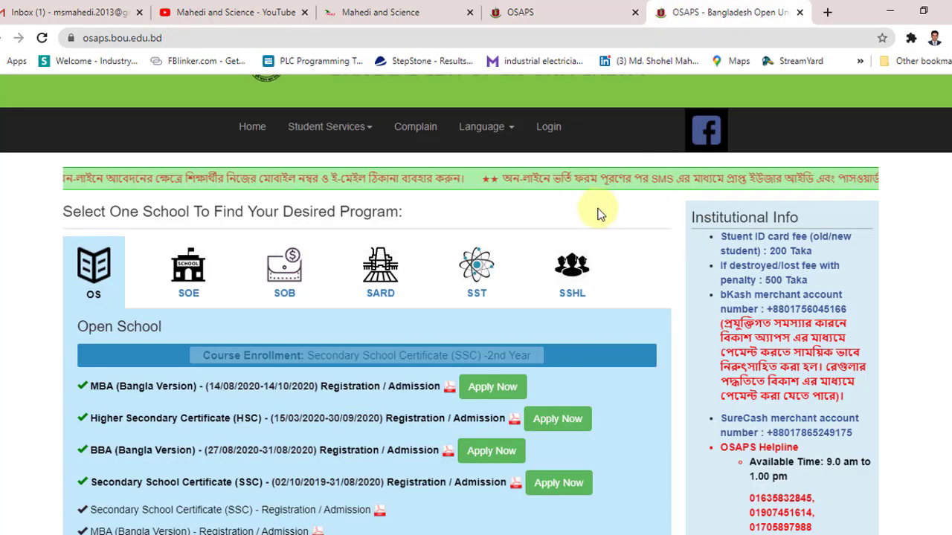
pyautogui.click(549, 128)
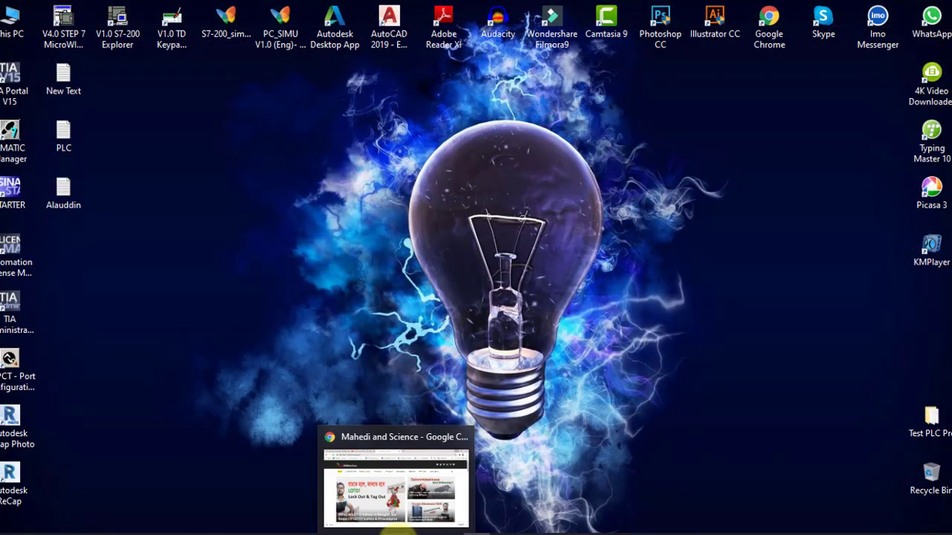
# Step: Open the downloaded admission form from the Downloads folder in Adobe Reader
pyautogui.click(367, 533)
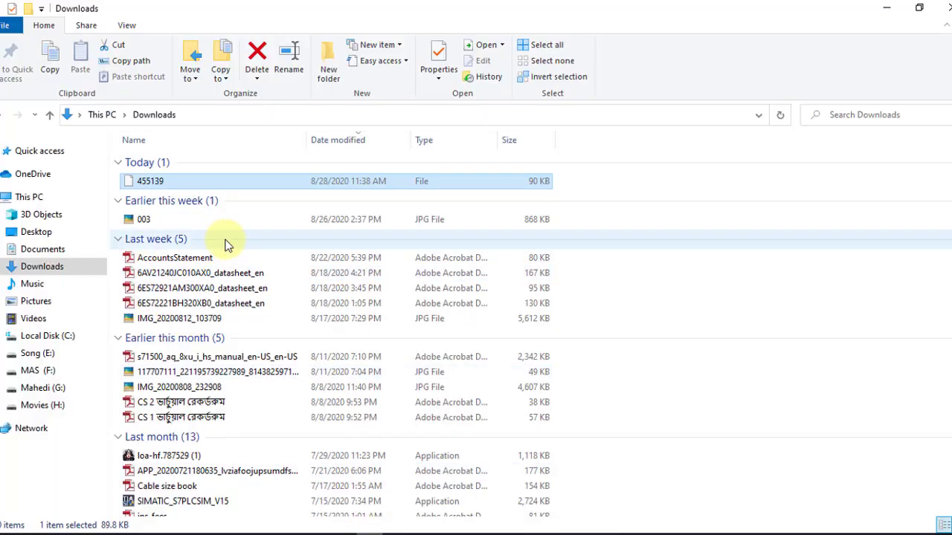
pyautogui.doubleClick(161, 188)
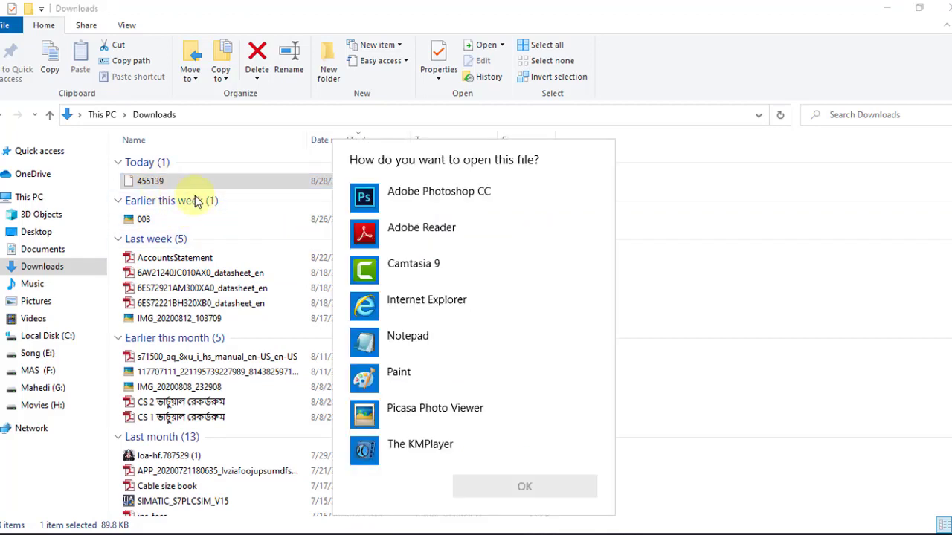
pyautogui.click(401, 228)
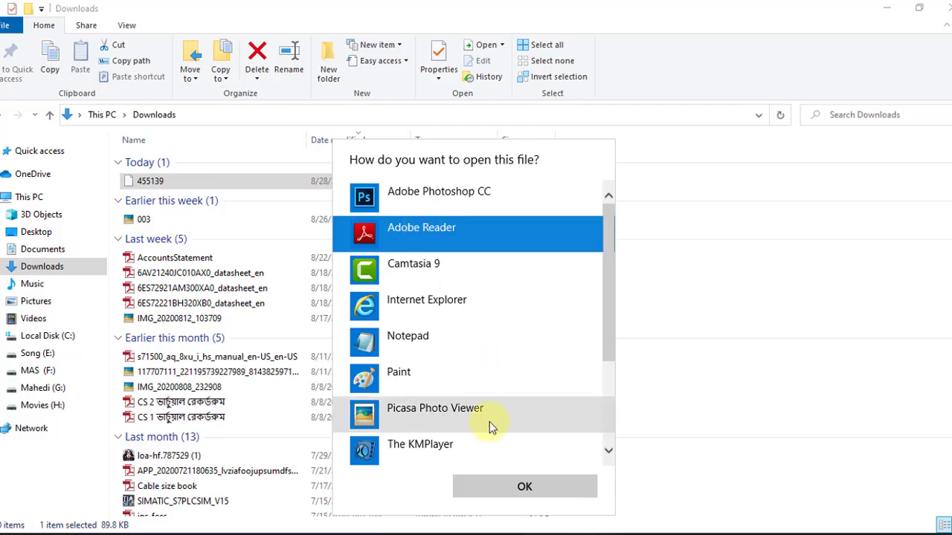
pyautogui.click(511, 482)
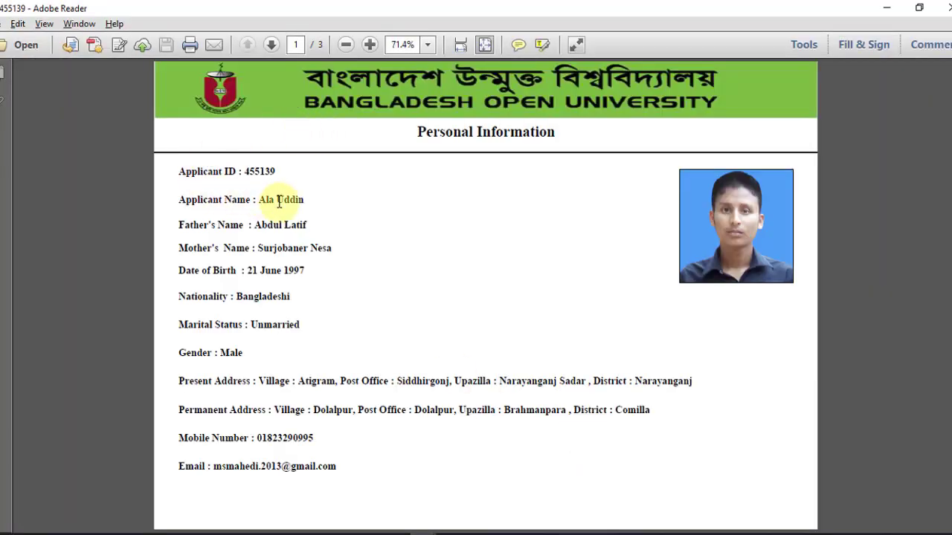
pyautogui.scroll(-5, 327, 205)
pyautogui.scroll(5, 484, 220)
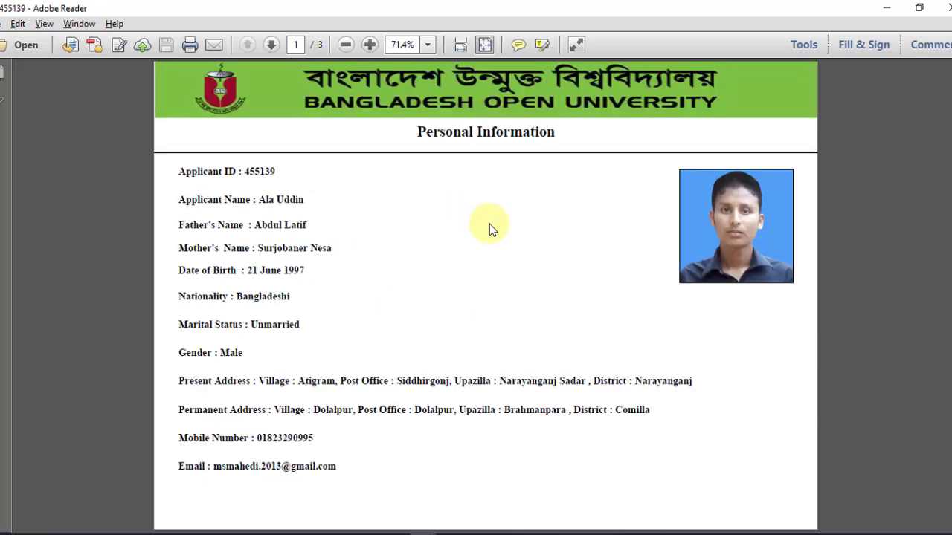
pyautogui.scroll(-5, 473, 215)
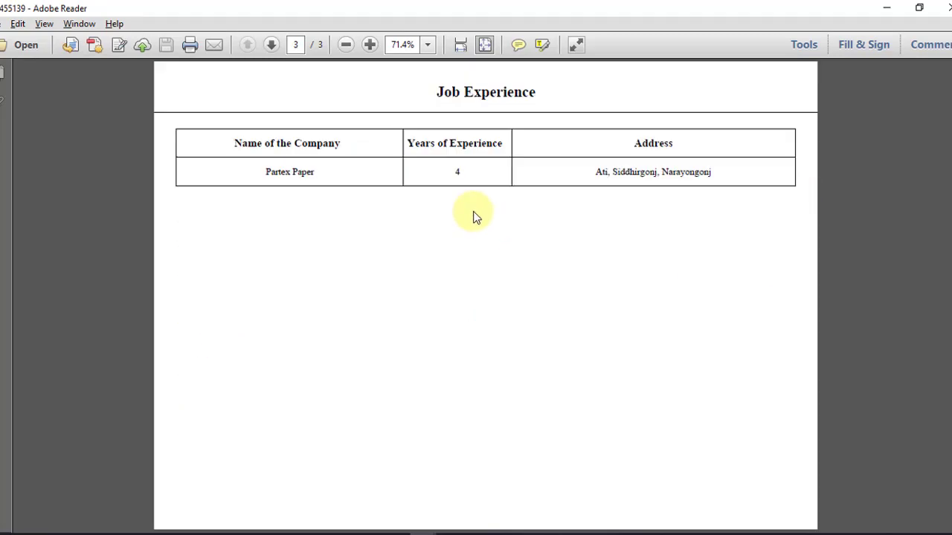
pyautogui.scroll(5, 476, 215)
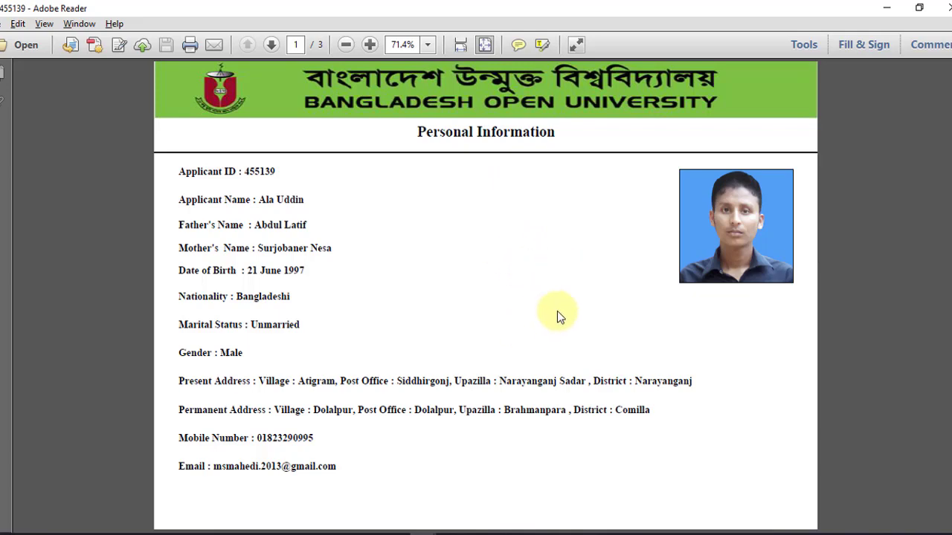
pyautogui.press('pagedown')
pyautogui.press('pagedown')
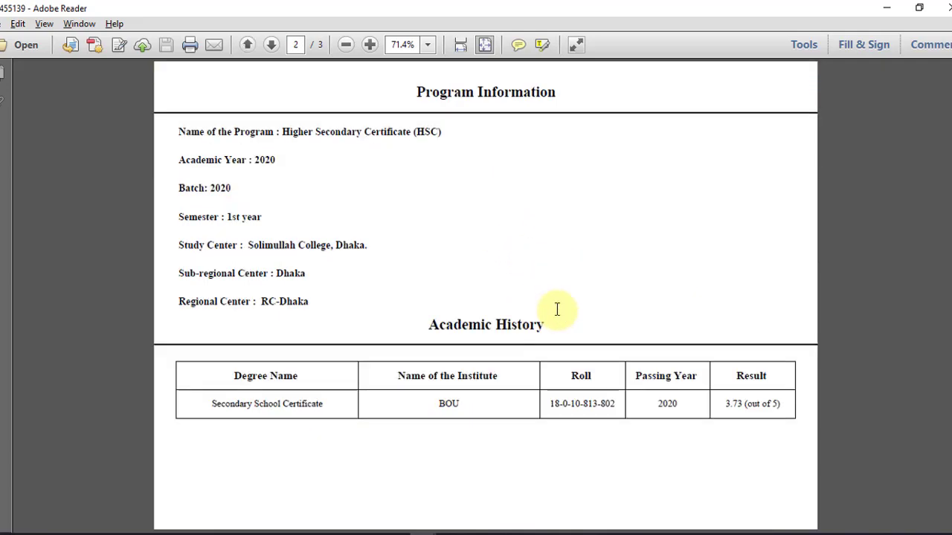
pyautogui.press('Home')
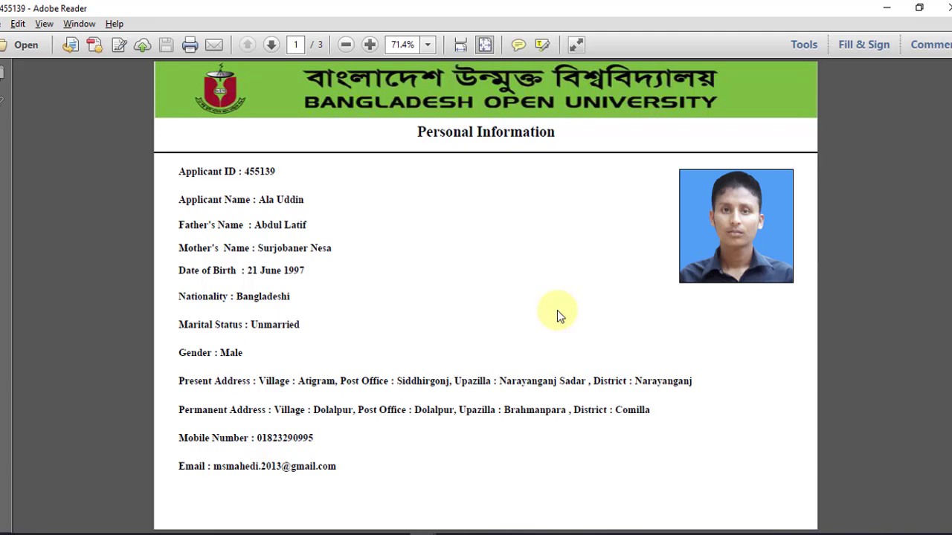
pyautogui.press('pagedown')
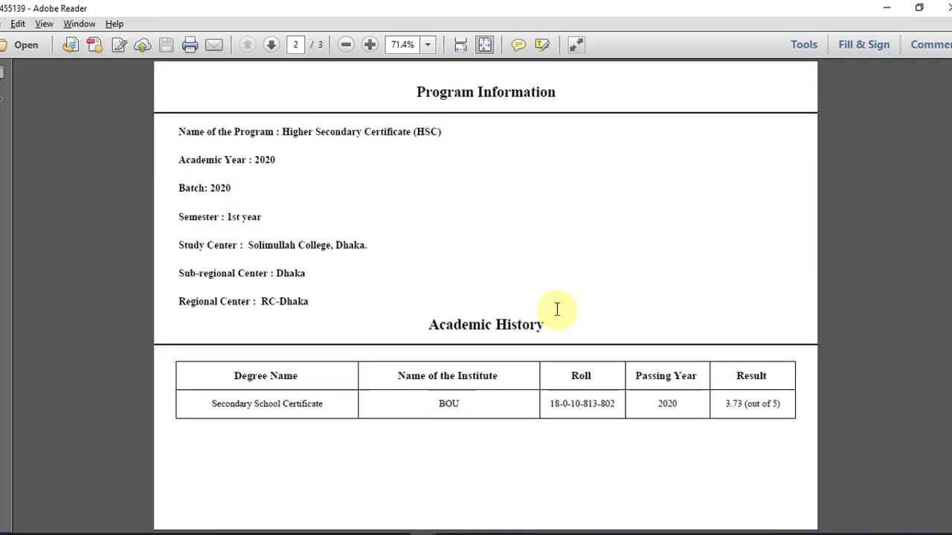
pyautogui.press('pageup')
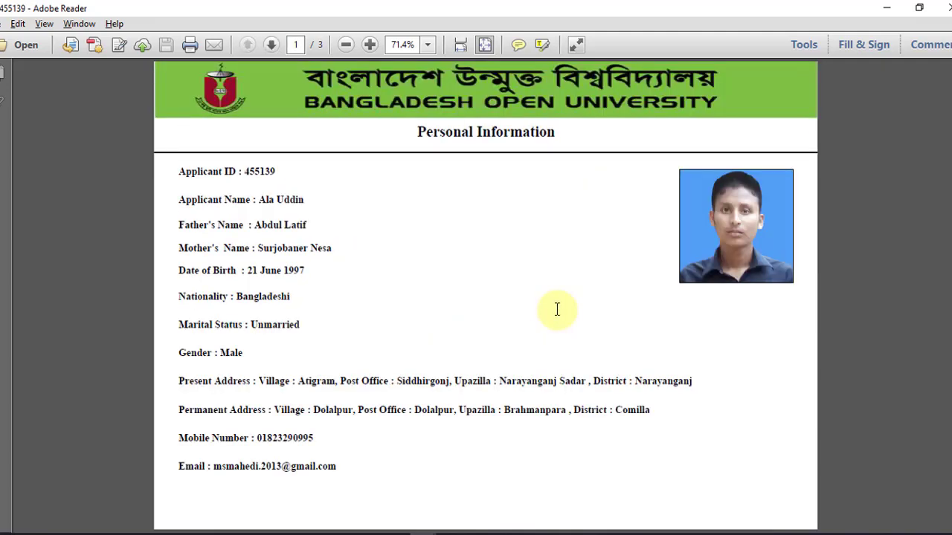